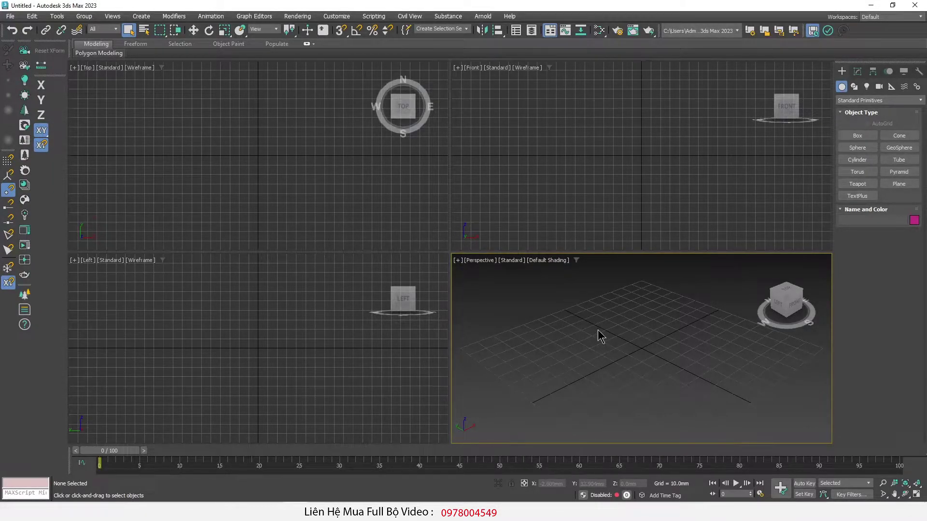
Step: Maximize the Front view and draw a 570 × 970 mm plane across it
key("alt+w")
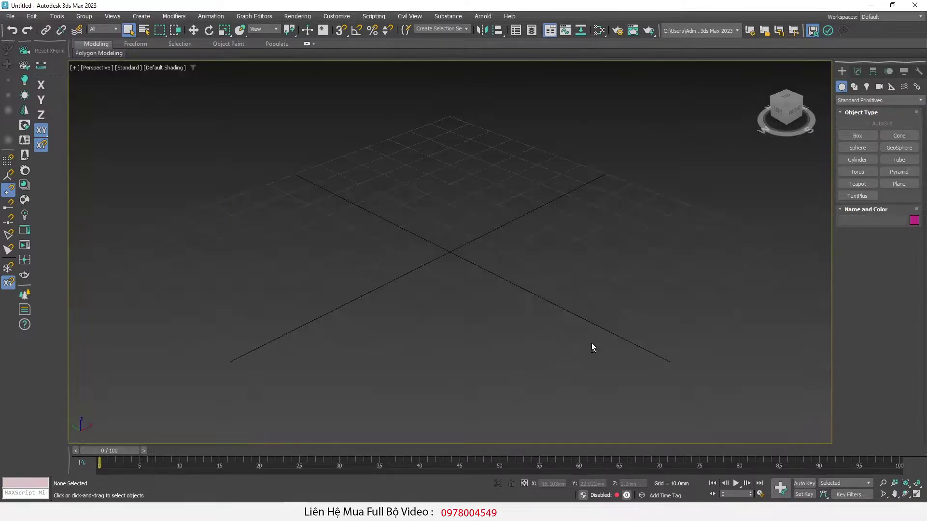
key("f")
middle_click_drag(436, 272, 419, 365)
right_click(333, 234)
left_click(358, 209)
scroll(395, 310, "down", 3)
scroll(395, 310, "down", 2)
left_click_drag(158, 142, 615, 403)
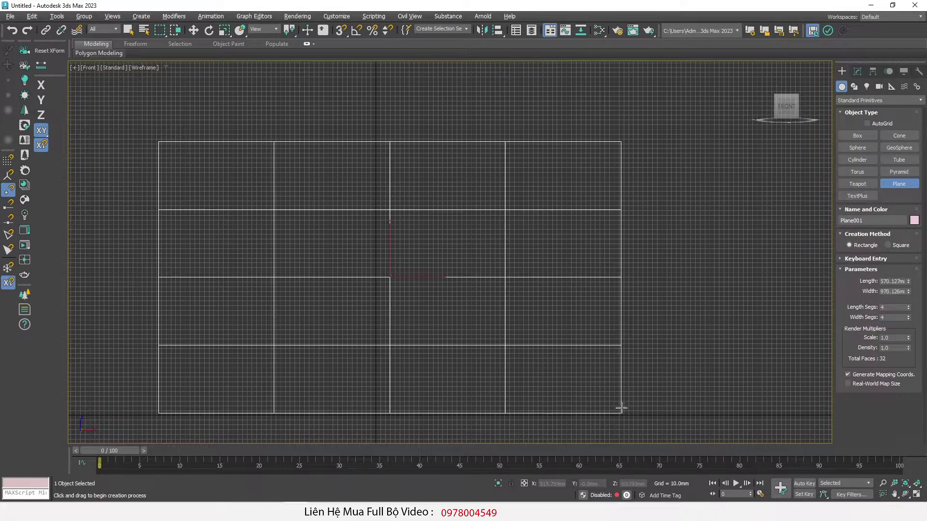
right_click(443, 271)
Step: Show the plane shaded with edged faces and reduce its length segments to 1
middle_click_drag(333, 270, 347, 248)
key("F3")
key("F4")
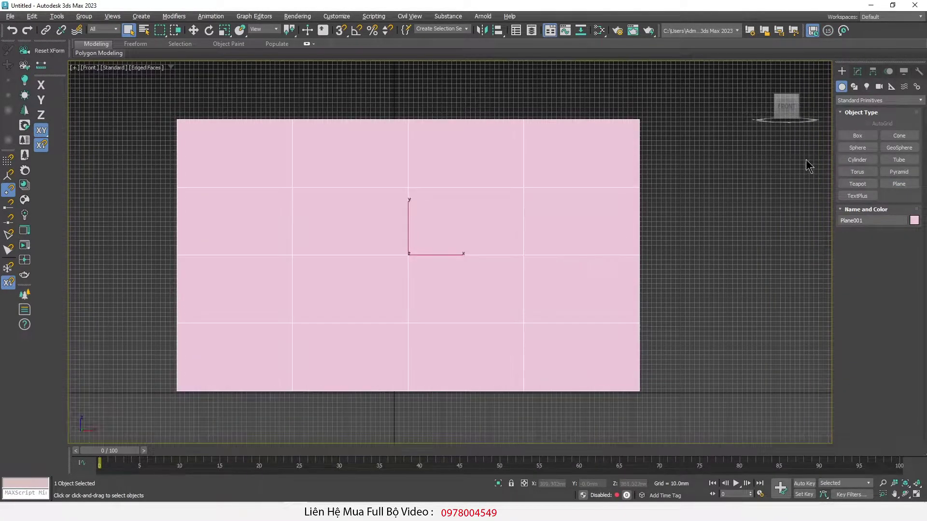
left_click(857, 71)
right_click(908, 240)
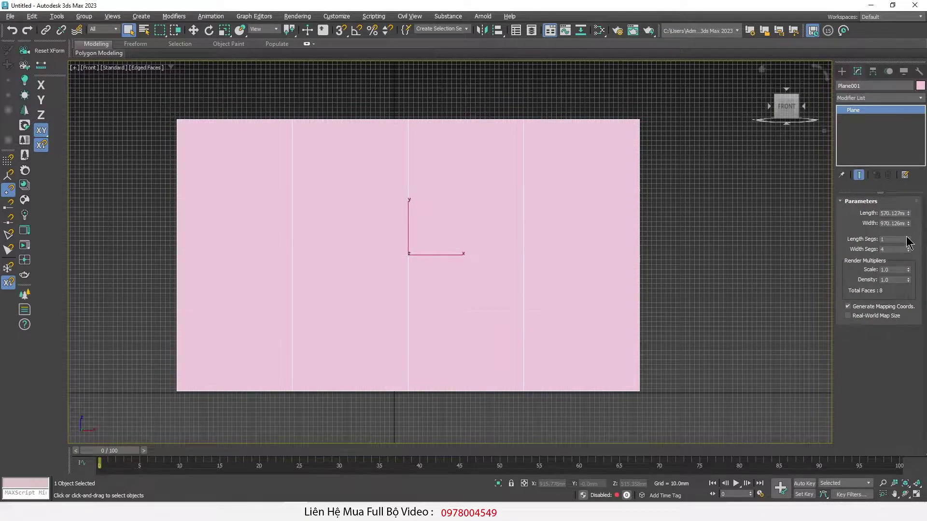
Step: Apply the round table photo to the plane and check its 884 × 681 pixel size
left_click_drag(254, 173, 842, 156)
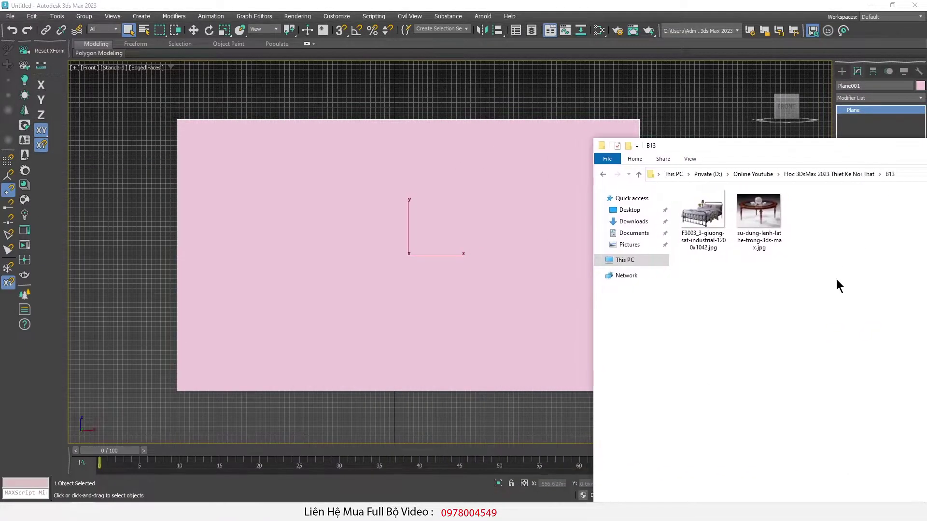
left_click_drag(770, 215, 361, 243)
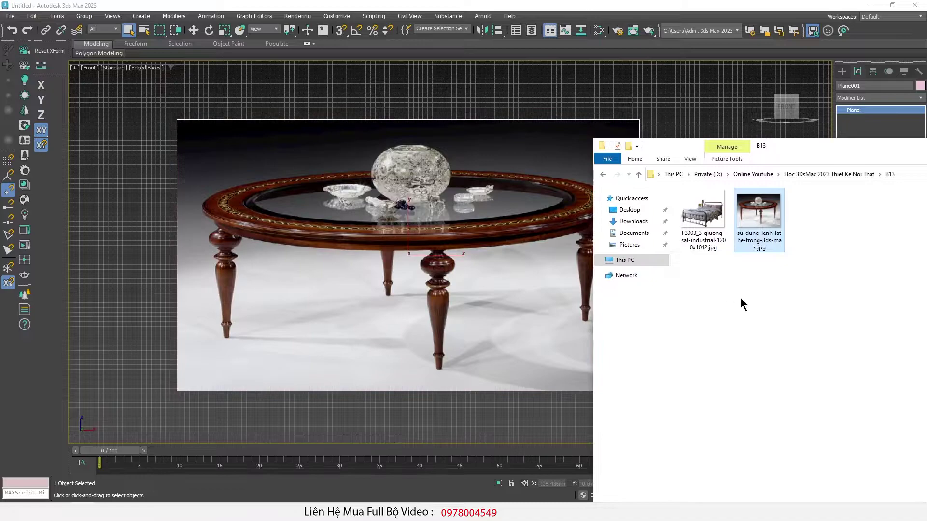
right_click(749, 213)
left_click(778, 492)
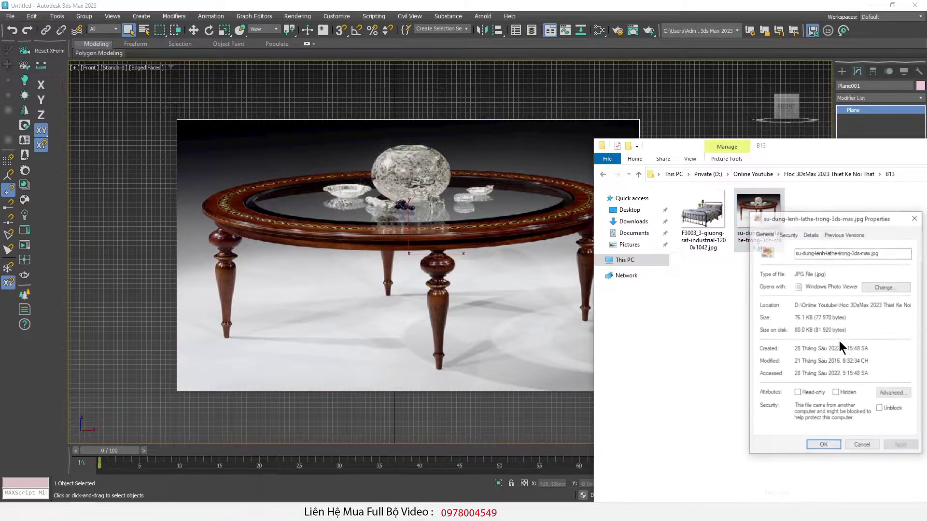
left_click(811, 234)
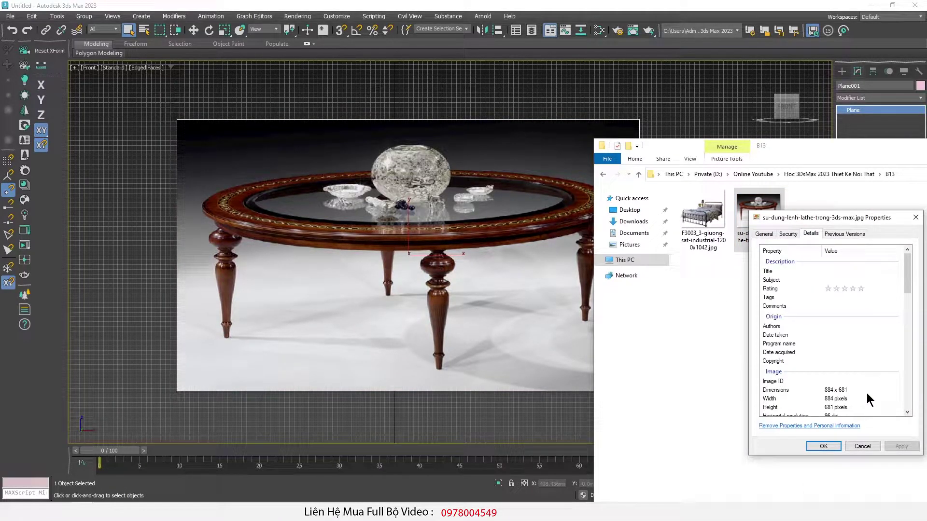
Step: Size the plane to 681 mm length and 884 mm width
left_click(376, 286)
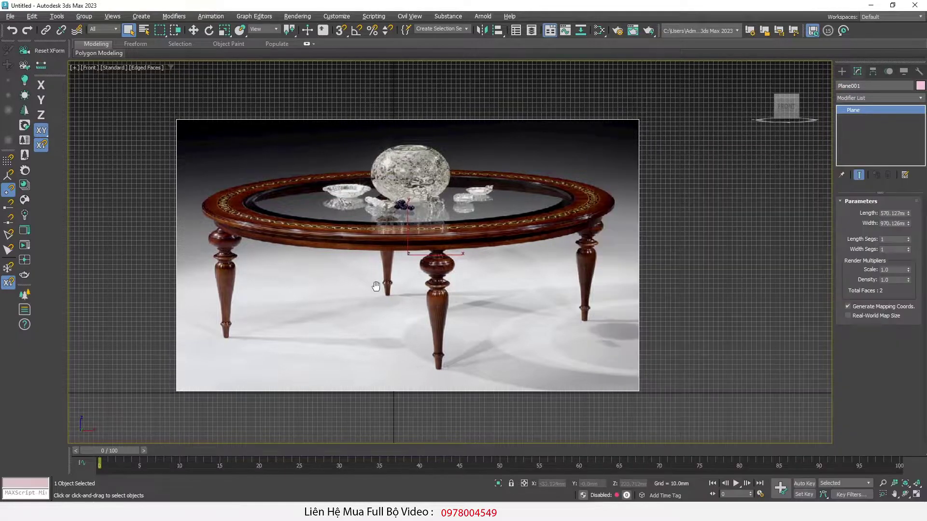
left_click_drag(908, 215, 908, 203)
double_click(892, 213)
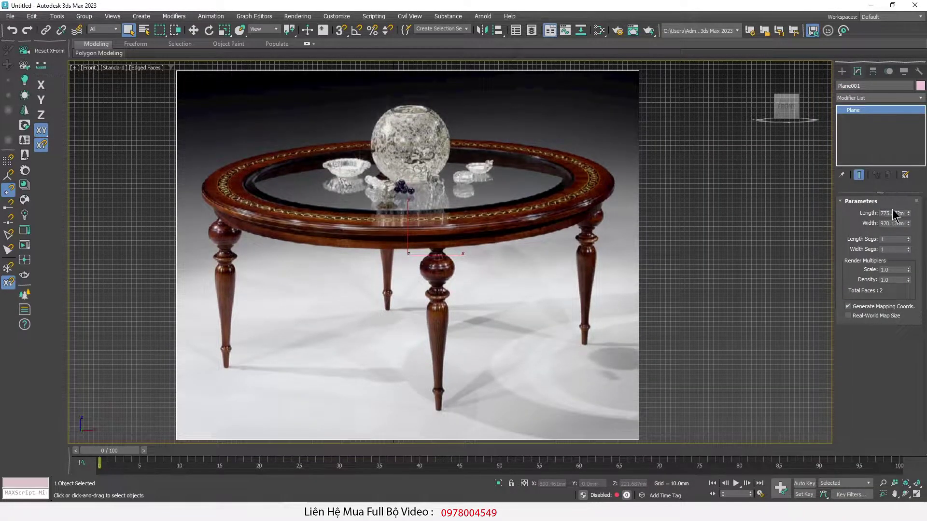
type("681")
key("Tab")
type("884")
key("Return")
scroll(454, 217, "down", 3)
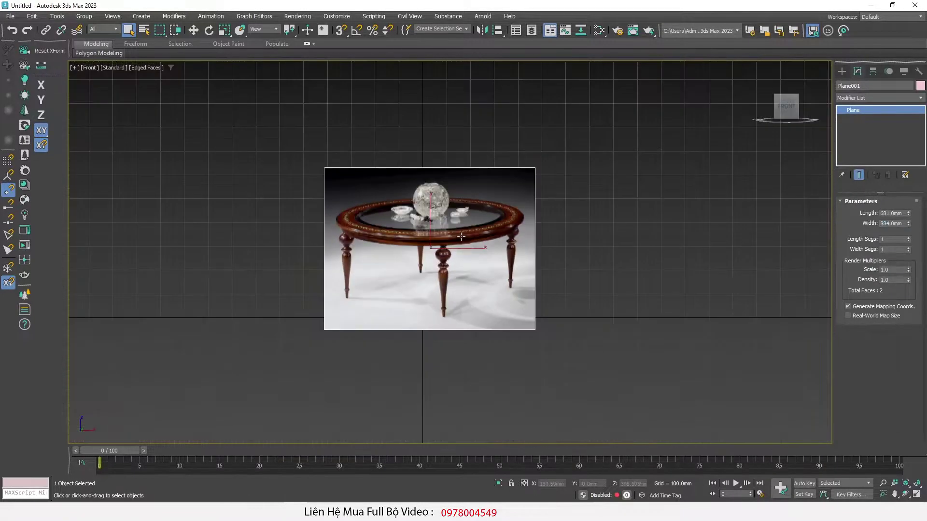
key("w")
scroll(451, 218, "up", 2)
scroll(452, 218, "up", 4)
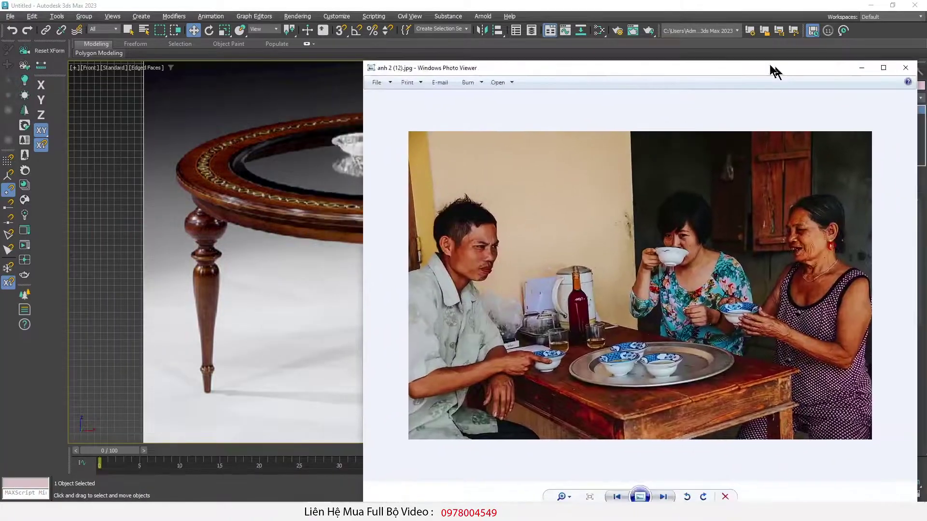
Step: Drag the Photo Viewer window showing anh 2 (12).jpg into view over the scene
left_click_drag(770, 68, 688, 31)
scroll(547, 344, "up", 2)
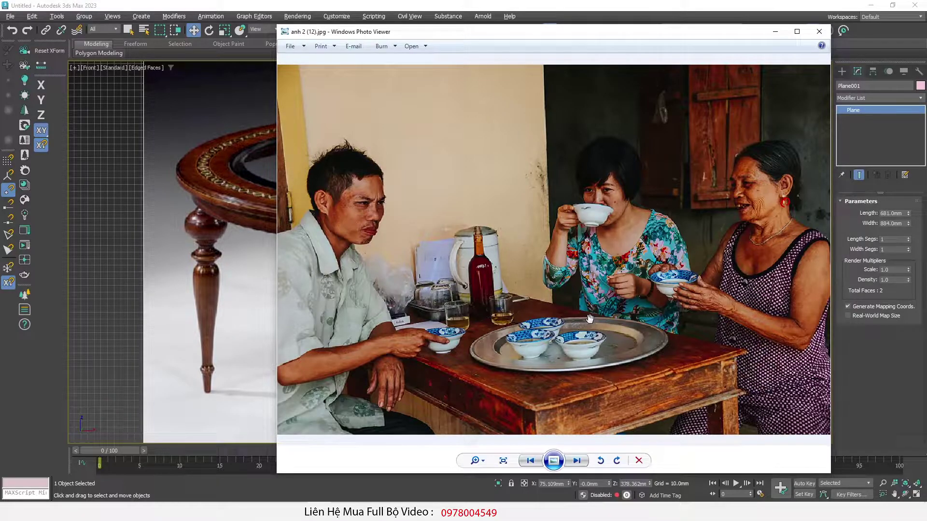
Step: Fit the dining photo to its window and move it right of the table reference
scroll(604, 269, "down", 2)
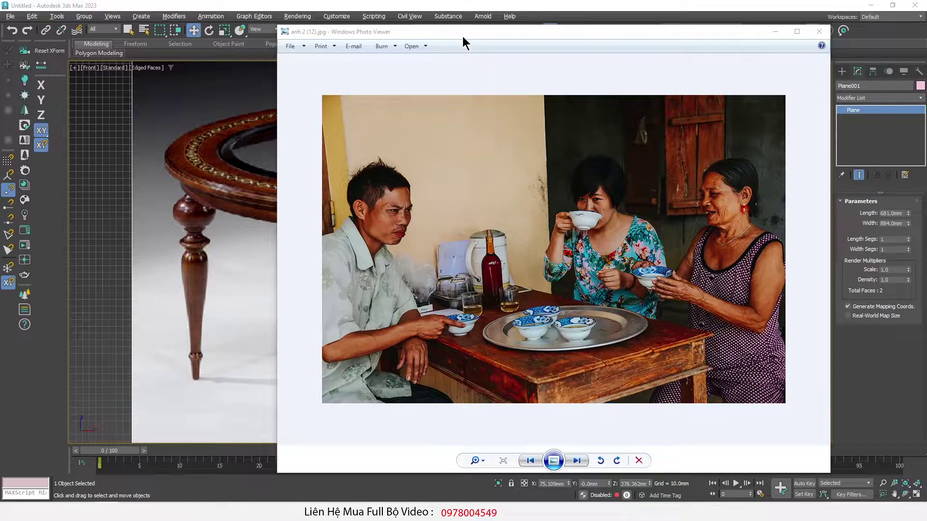
left_click_drag(450, 31, 550, 18)
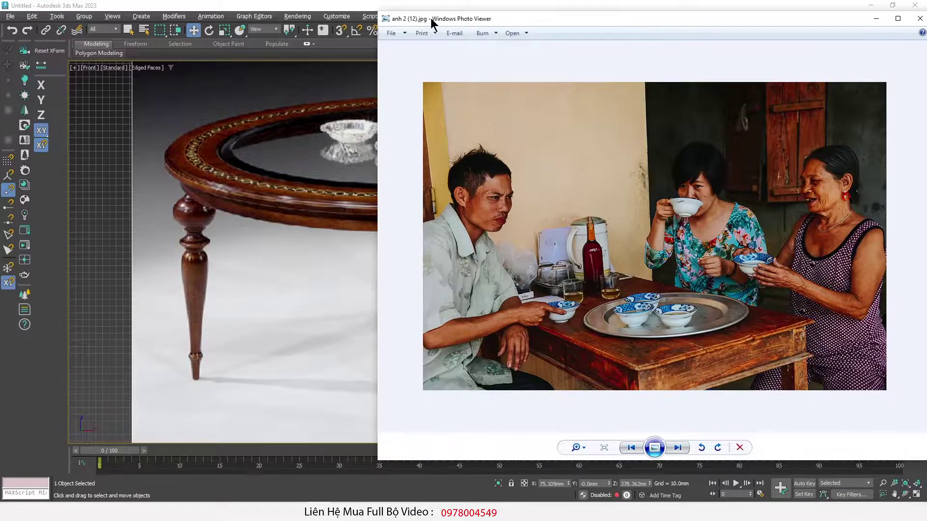
Step: Shift the dining photo right, red-mark vase, bowls, table and bottle, then clear marks
left_click_drag(446, 23, 645, 38)
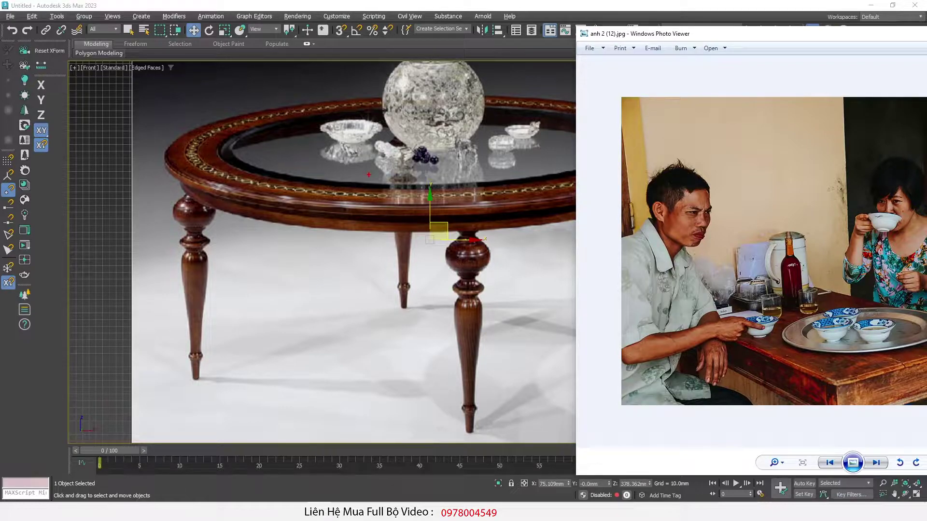
left_click_drag(413, 87, 450, 79)
left_click_drag(303, 117, 337, 106)
mouse_move(793, 295)
left_mouse_down()
mouse_move(864, 273)
mouse_move(866, 262)
left_mouse_up()
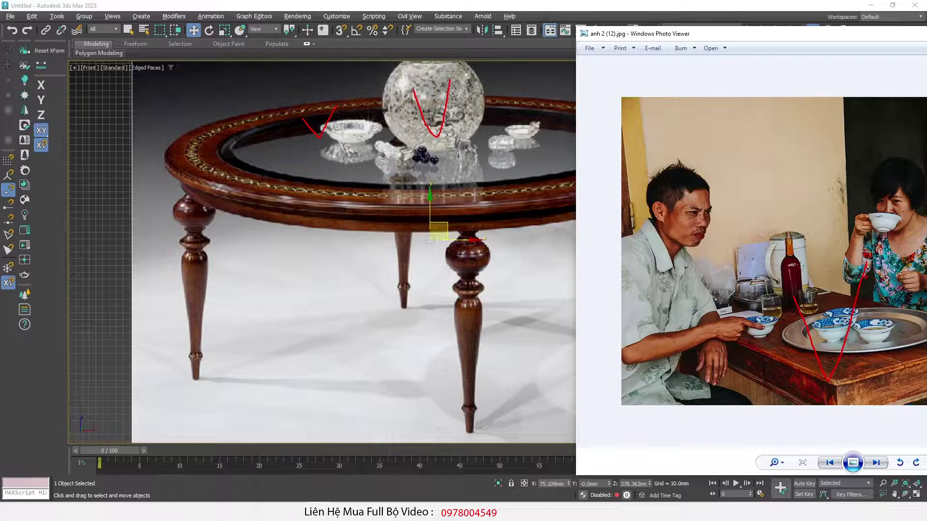
left_click_drag(774, 292, 800, 261)
left_click_drag(863, 270, 873, 266)
left_click_drag(787, 219, 761, 239)
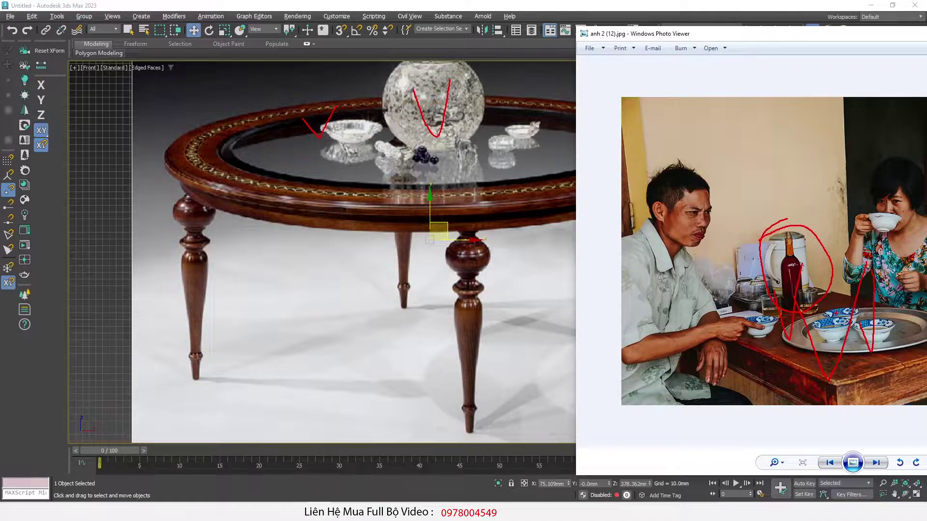
key("Escape")
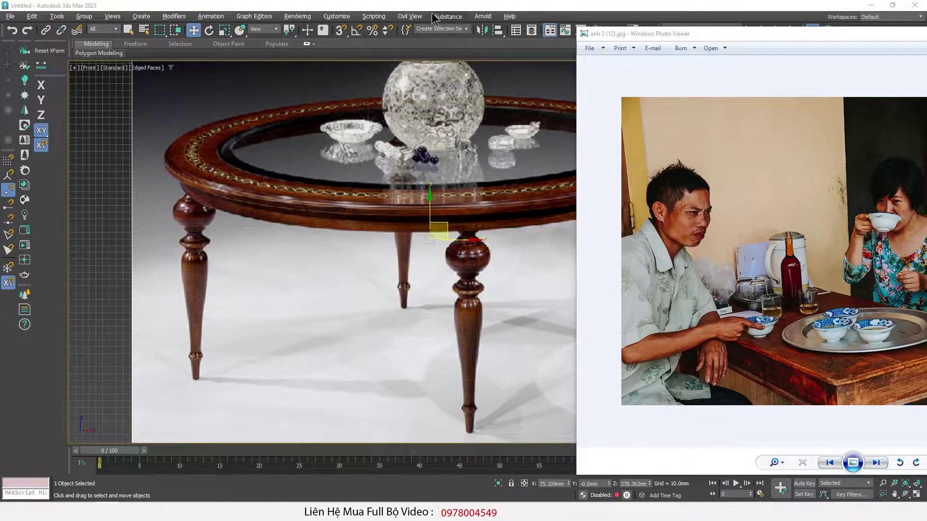
left_click(427, 4)
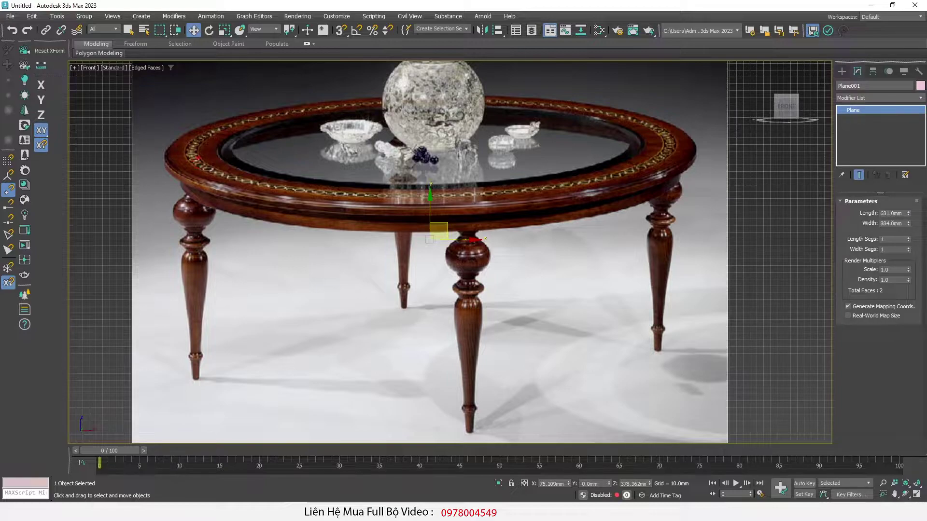
left_click_drag(194, 272, 197, 343)
left_click_drag(167, 156, 696, 143)
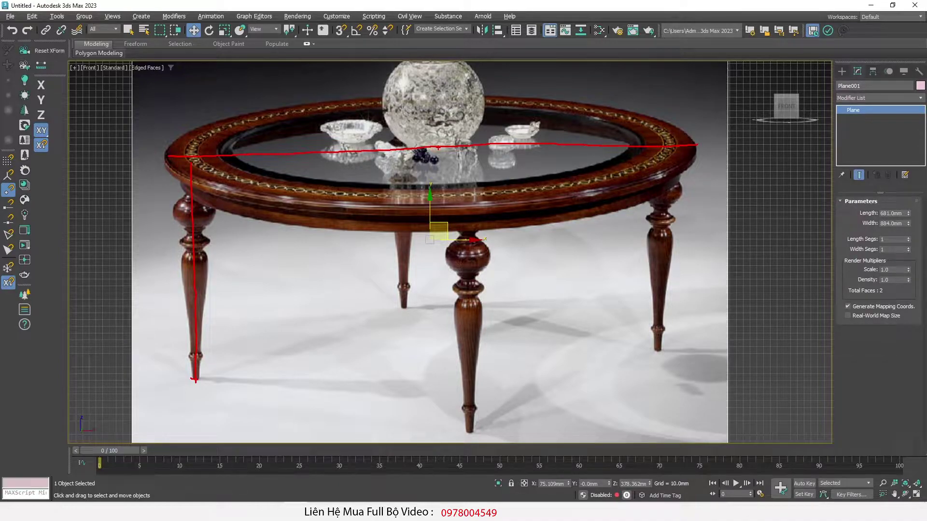
left_click_drag(392, 145, 391, 161)
left_click_drag(347, 148, 690, 141)
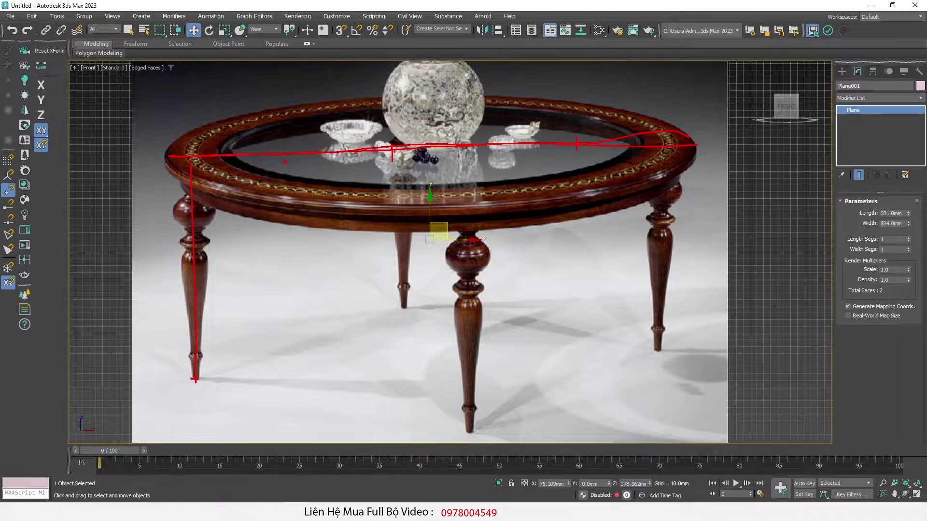
key("Escape")
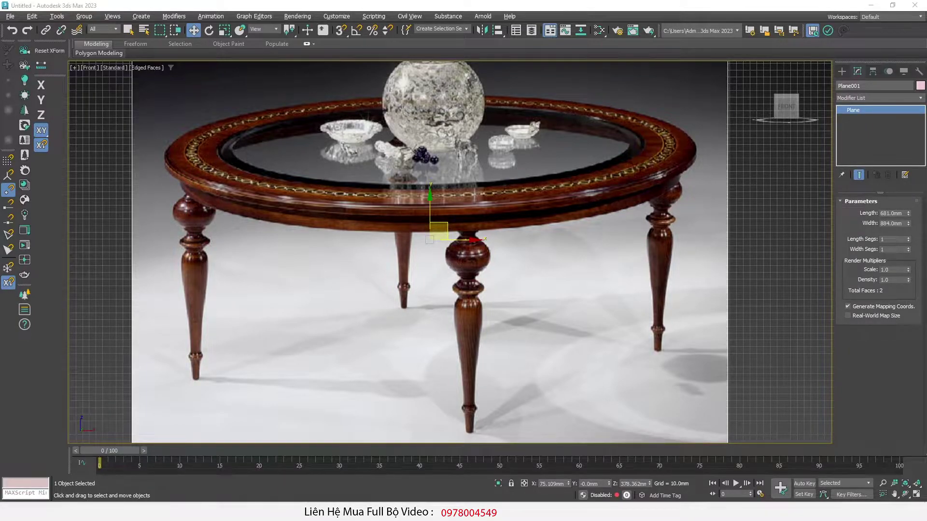
scroll(695, 434, "up", 3)
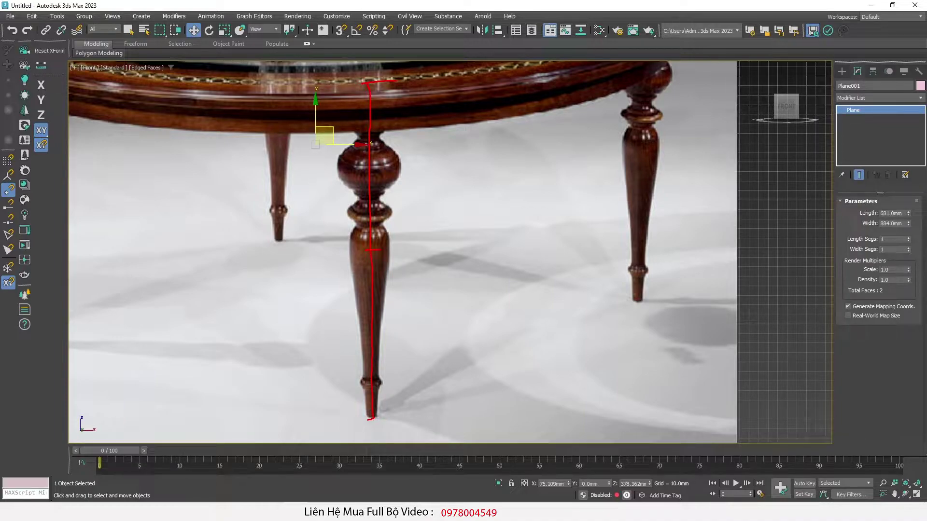
Step: Sketch a red 225 leg-height guide and rim notes over the reference, then clear them
left_click(371, 417)
left_click_drag(456, 253, 444, 402)
mouse_move(472, 318)
left_mouse_down()
mouse_move(485, 338)
mouse_move(505, 344)
left_mouse_up()
mouse_move(520, 323)
left_mouse_down()
mouse_move(503, 343)
mouse_move(638, 312)
left_mouse_up()
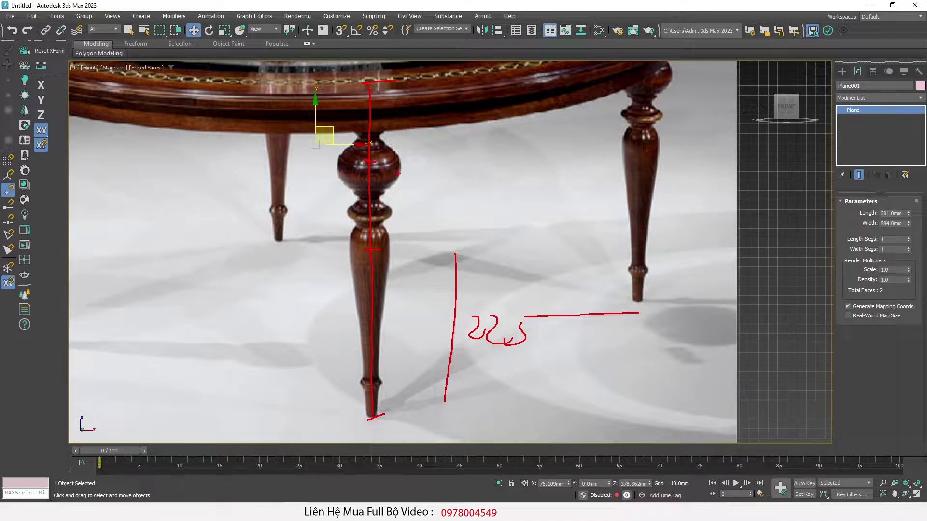
mouse_move(432, 179)
left_mouse_down()
mouse_move(427, 200)
mouse_move(490, 199)
left_mouse_up()
mouse_move(475, 92)
left_mouse_down()
mouse_move(465, 162)
mouse_move(441, 161)
left_mouse_up()
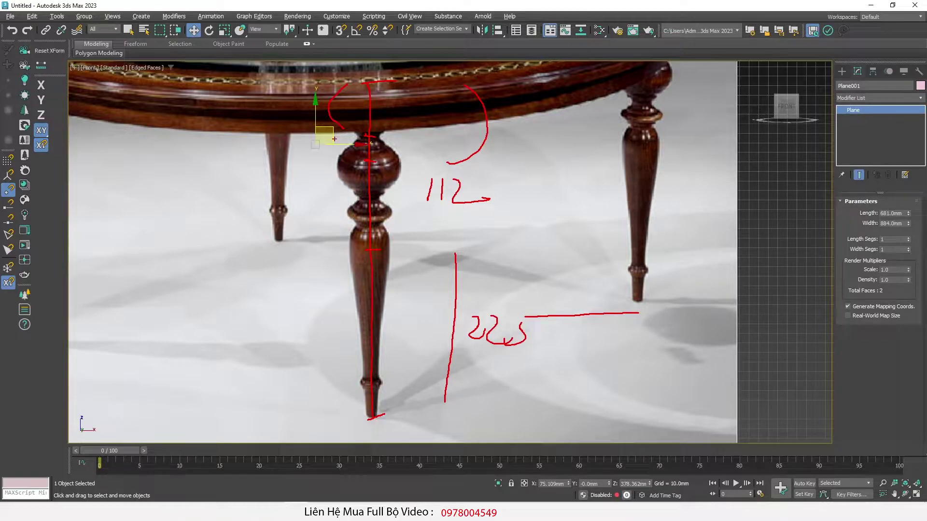
mouse_move(330, 135)
left_mouse_down()
mouse_move(319, 138)
mouse_move(323, 154)
left_mouse_up()
left_click_drag(253, 105, 296, 97)
key("Escape")
Step: Zoom onto the front leg, sketch a red guide line beside it, then clear it
scroll(447, 262, "down", 2)
scroll(126, 161, "down", 2)
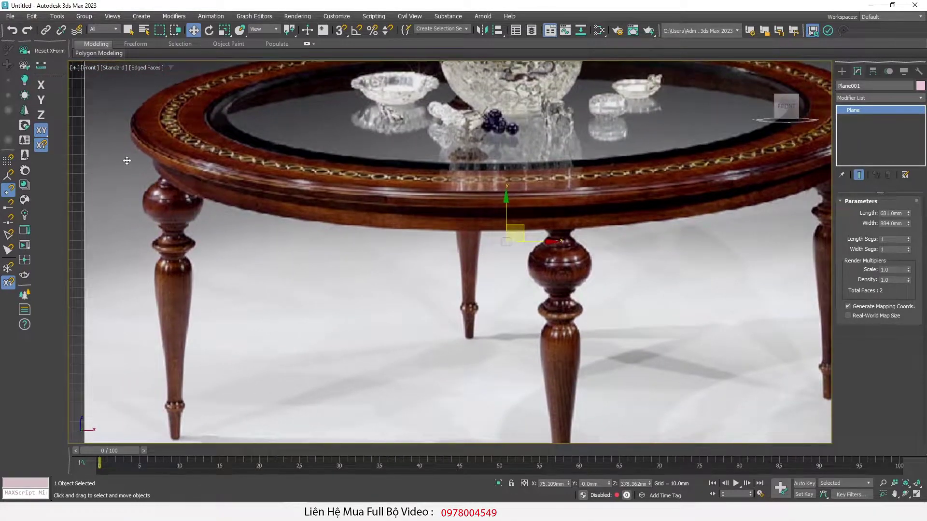
scroll(127, 161, "up", 3)
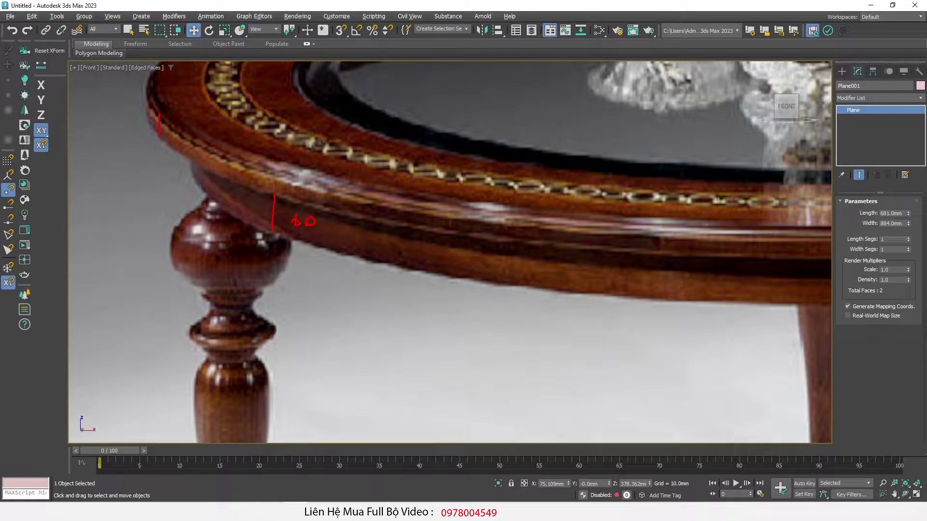
scroll(302, 203, "down", 3)
scroll(302, 203, "down", 5)
scroll(567, 269, "up", 4)
scroll(567, 269, "up", 2)
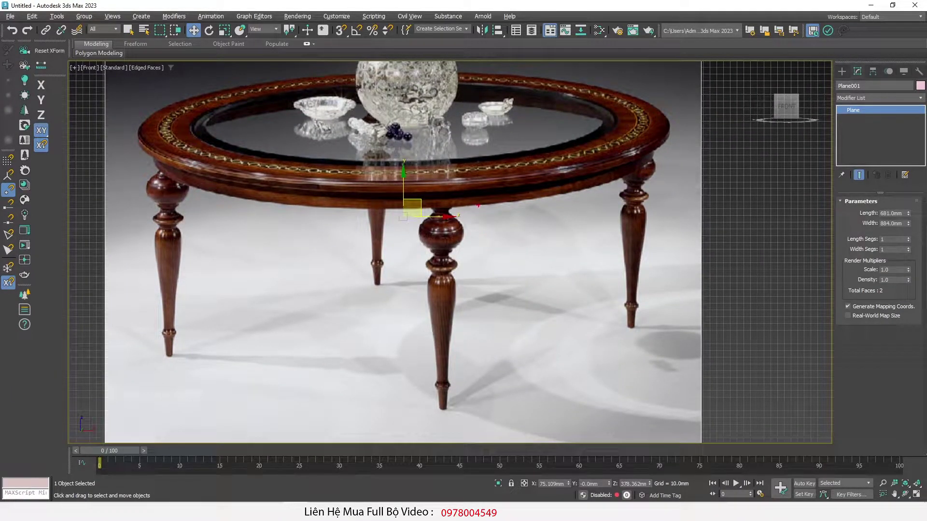
left_click_drag(478, 205, 489, 403)
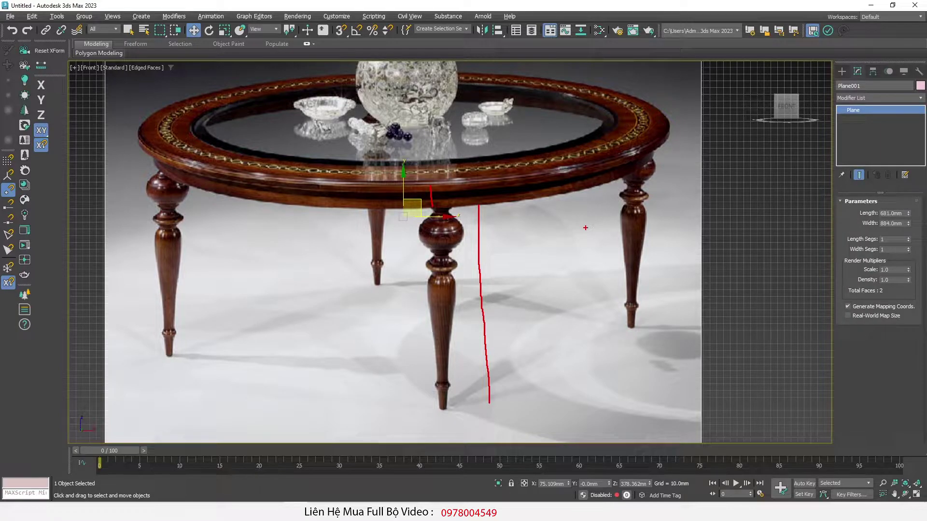
key("Escape")
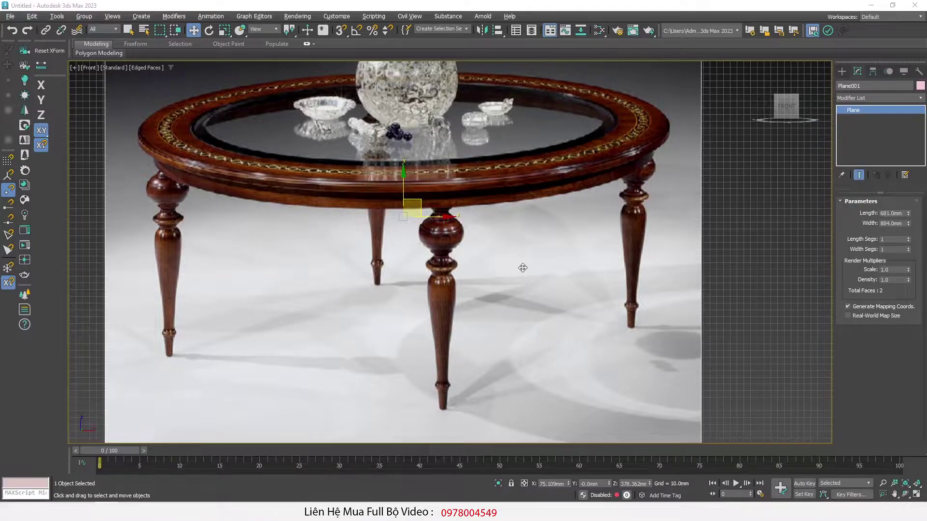
scroll(522, 267, "up", 3)
scroll(423, 175, "up", 2)
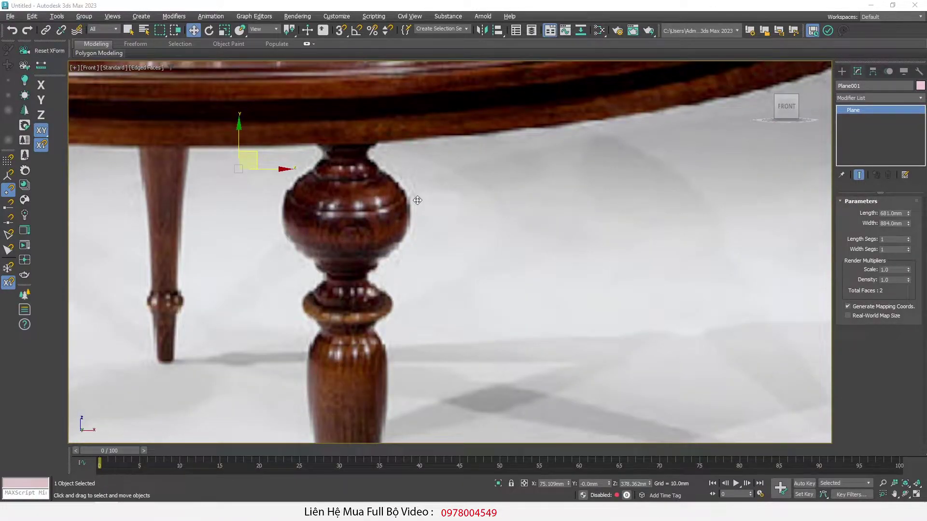
right_click(417, 200)
Step: Start a Line spline, tracing from the tabletop rim down through the leg's neck and collar
left_click(441, 173)
scroll(362, 102, "up", 2)
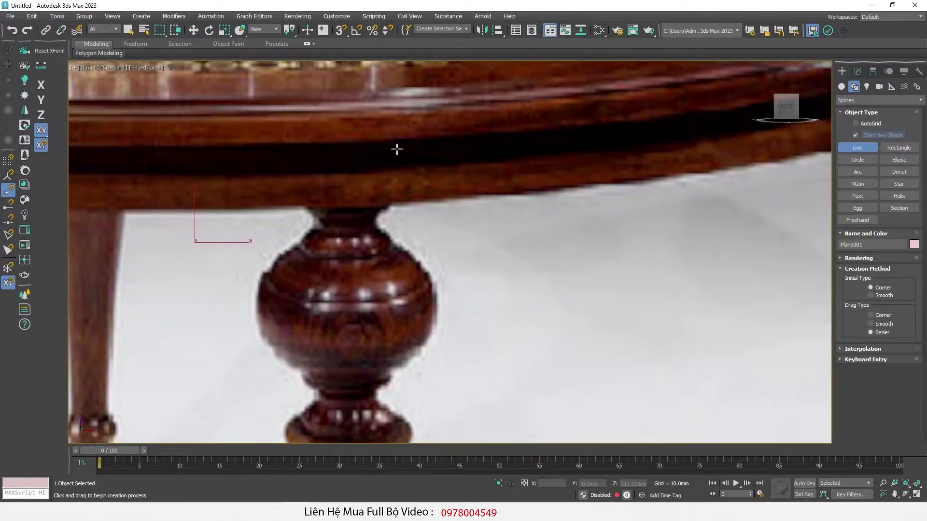
scroll(400, 151, "up", 2)
left_click(386, 136)
left_click(402, 175)
left_click(391, 226)
scroll(384, 251, "up", 3)
left_click(357, 225)
left_click(346, 265)
scroll(389, 241, "down", 4)
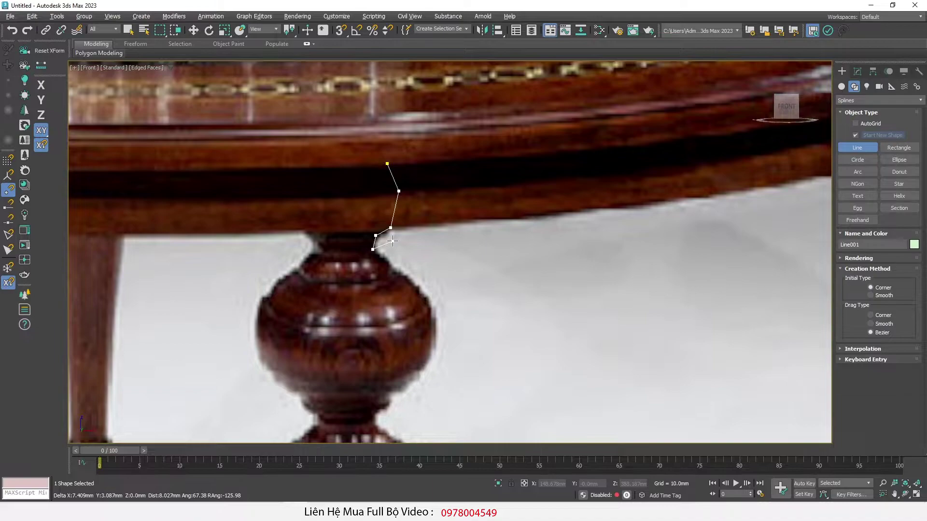
scroll(392, 241, "up", 6)
left_click_drag(334, 287, 372, 289)
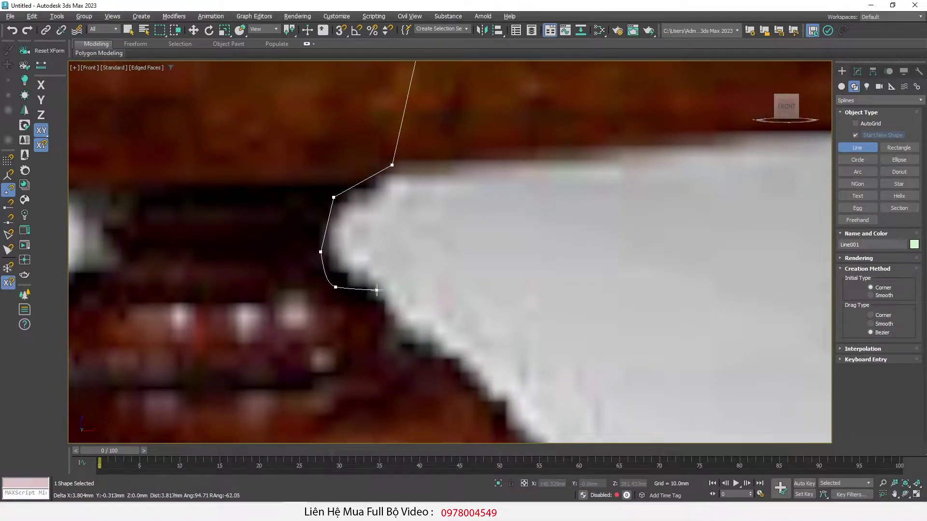
left_click(380, 289)
left_click(394, 327)
left_click(383, 353)
scroll(384, 353, "down", 4)
scroll(408, 307, "up", 4)
Step: Trace the leg's bulb outline, removing the misplaced last point below it
left_click(410, 217)
left_click(464, 253)
scroll(463, 253, "down", 6)
scroll(473, 278, "up", 2)
scroll(474, 278, "up", 4)
left_click(456, 257)
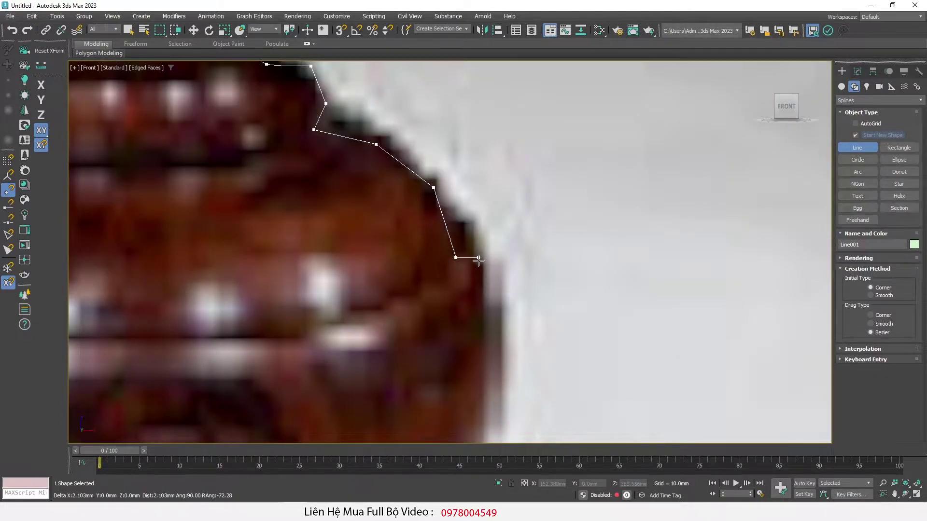
left_click(478, 259)
scroll(478, 259, "down", 4)
scroll(483, 232, "up", 4)
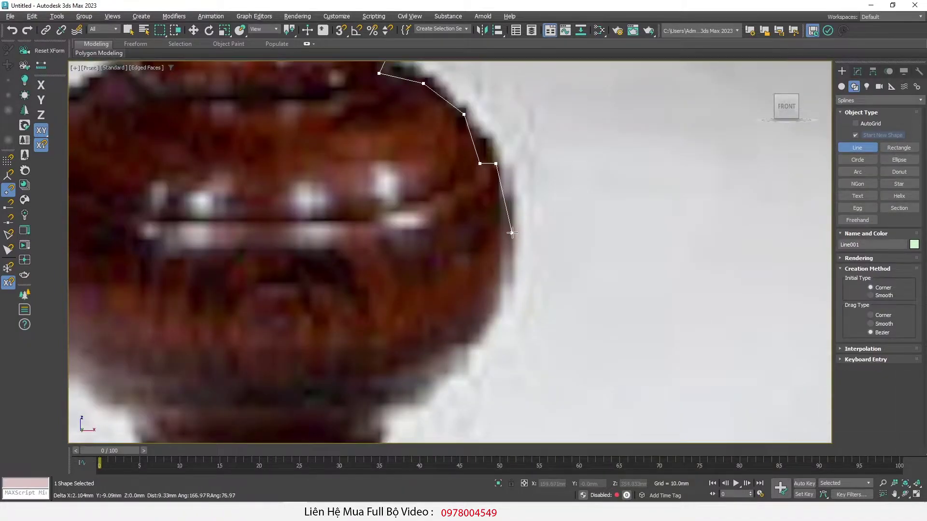
left_click(516, 258)
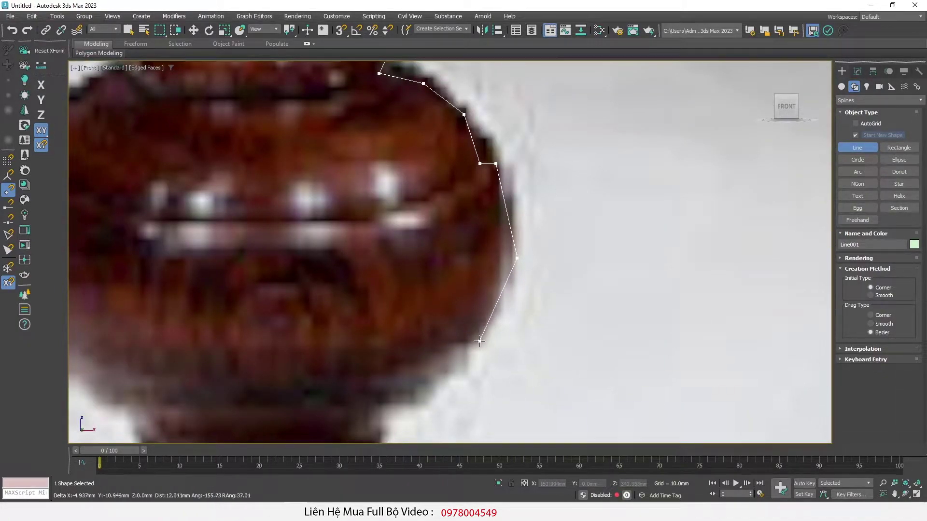
left_click(474, 344)
scroll(474, 344, "down", 4)
scroll(490, 318, "up", 4)
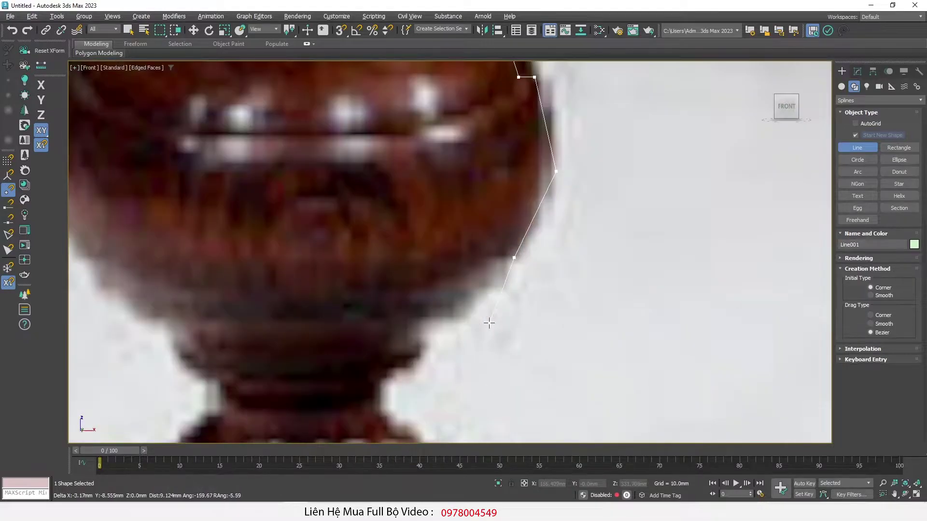
left_click(469, 303)
scroll(464, 302, "down", 4)
scroll(460, 300, "up", 5)
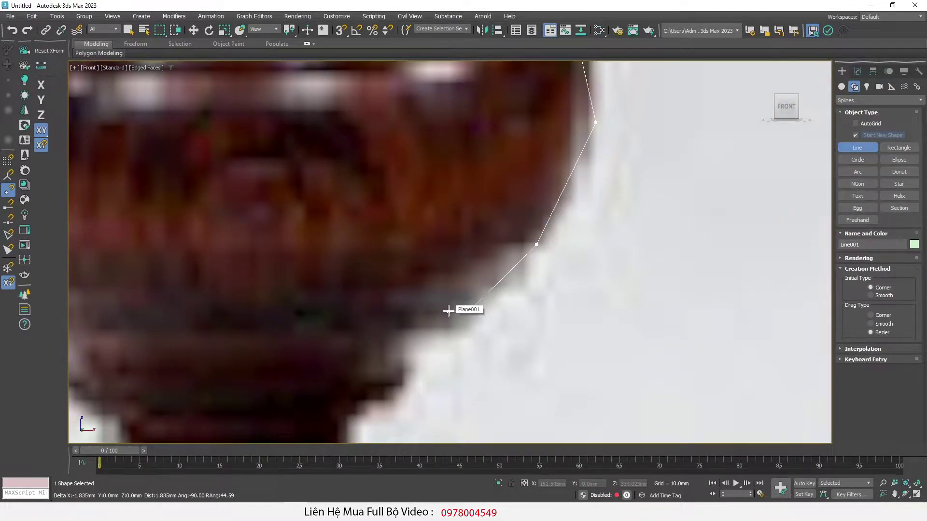
left_click(449, 312)
left_click(424, 344)
left_click(379, 375)
scroll(379, 375, "down", 4)
scroll(369, 306, "up", 3)
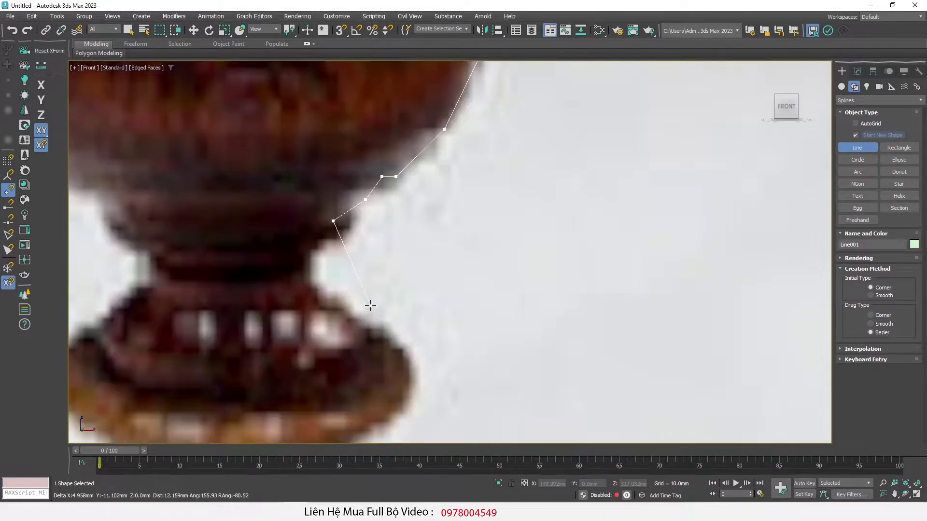
scroll(334, 246, "up", 3)
key("BackSpace")
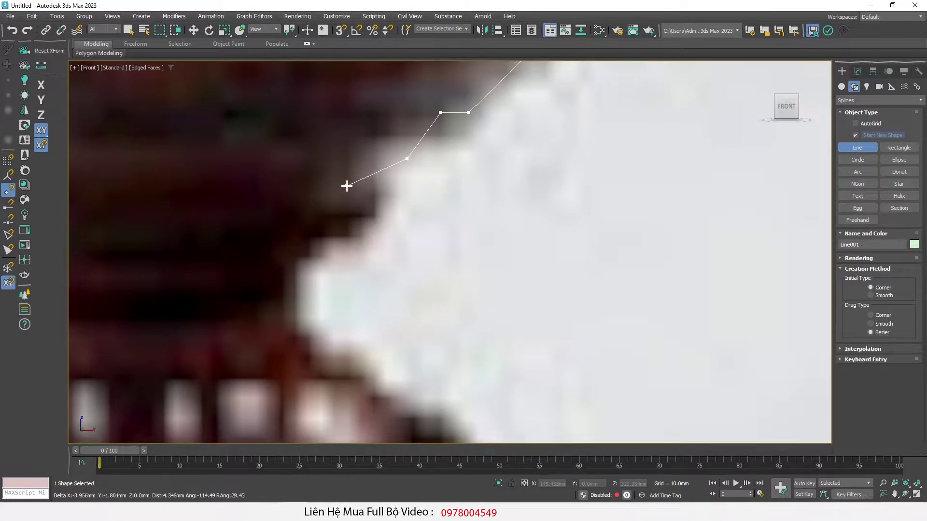
Step: Outline the stepped notch and ring beneath the bulb
left_click(346, 183)
left_click(379, 183)
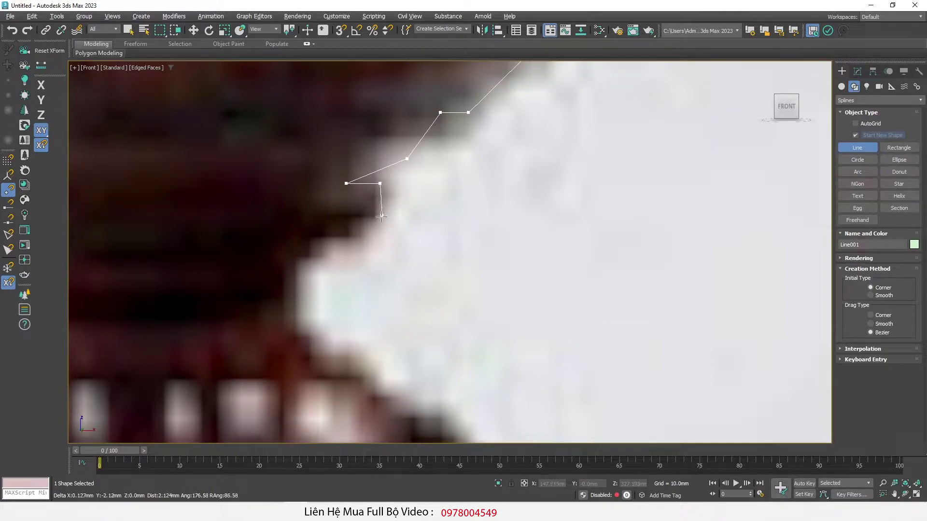
left_click(380, 225)
left_click(309, 225)
left_click(309, 258)
left_click(280, 259)
scroll(281, 260, "down", 3)
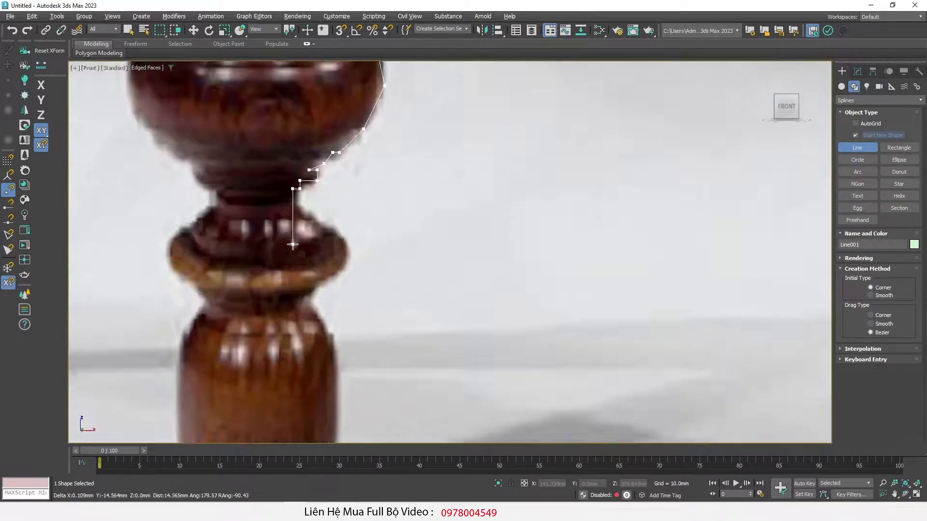
middle_click_drag(295, 242, 287, 174)
left_click(287, 173)
scroll(287, 174, "up", 2)
left_click(312, 194)
left_click(344, 194)
left_click(344, 223)
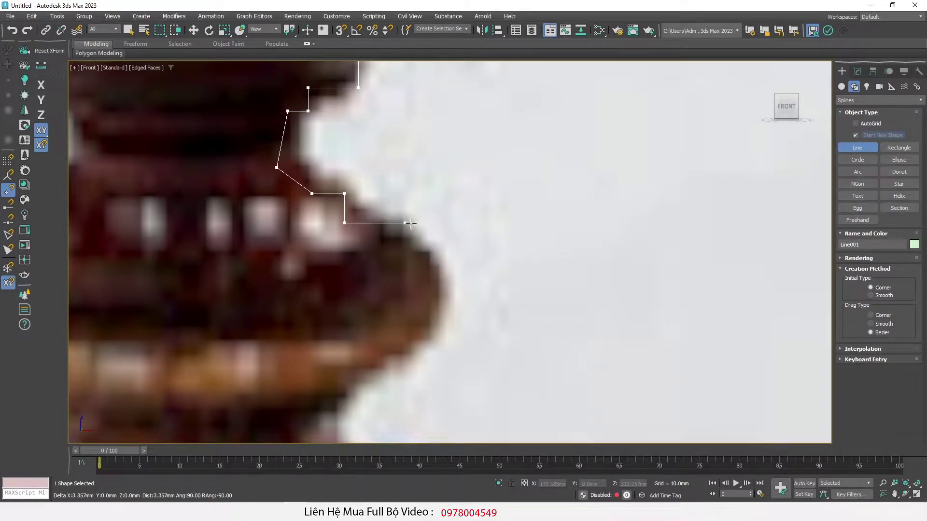
left_click(383, 223)
left_click(383, 253)
scroll(440, 254, "down", 4)
scroll(436, 253, "up", 3)
left_click(433, 252)
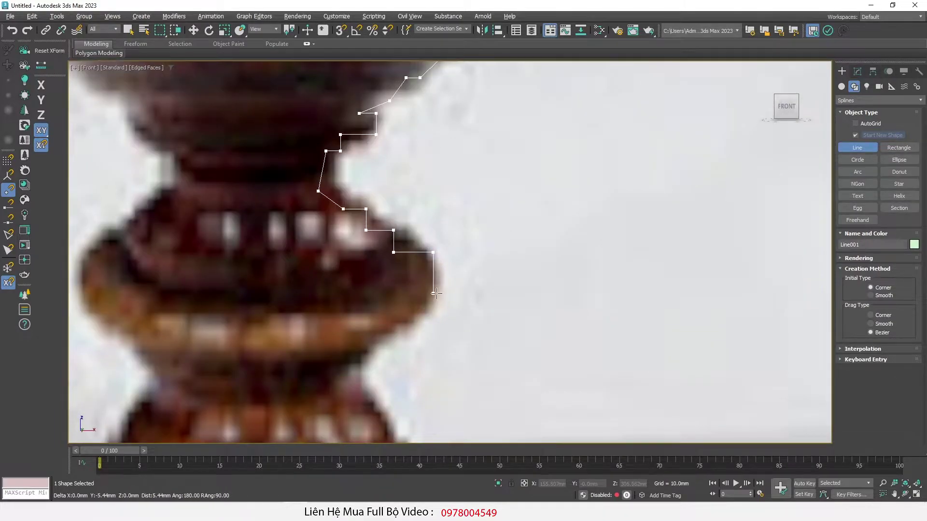
left_click(433, 294)
left_click(381, 294)
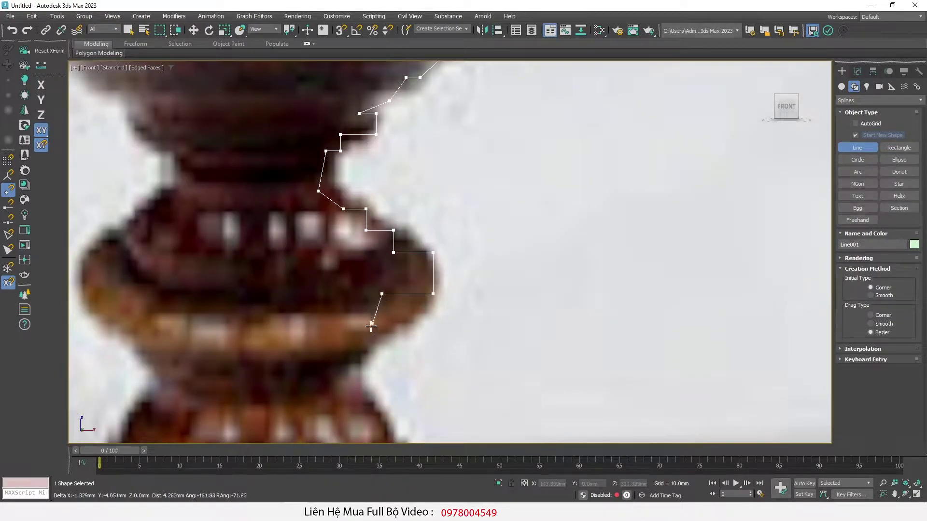
Step: Continue the outline down the tapered shaft below the ring
middle_click_drag(355, 342, 309, 246)
scroll(309, 246, "up", 2)
left_click(315, 222)
left_click(316, 263)
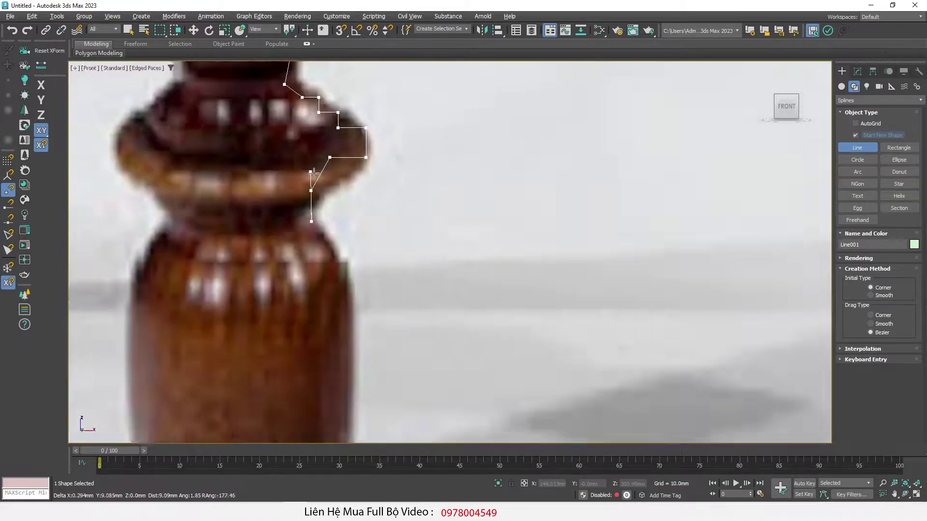
scroll(321, 203, "up", 3)
left_click(338, 225)
left_click(345, 271)
scroll(369, 270, "down", 5)
scroll(386, 207, "up", 2)
left_click(390, 195)
scroll(389, 246, "down", 2)
scroll(399, 246, "up", 4)
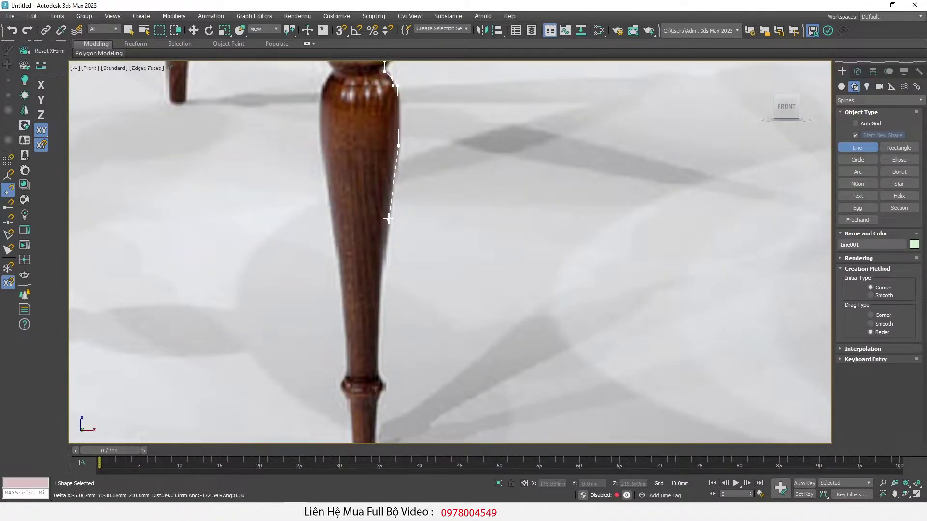
left_click(390, 218)
scroll(381, 270, "up", 2)
scroll(377, 296, "down", 3)
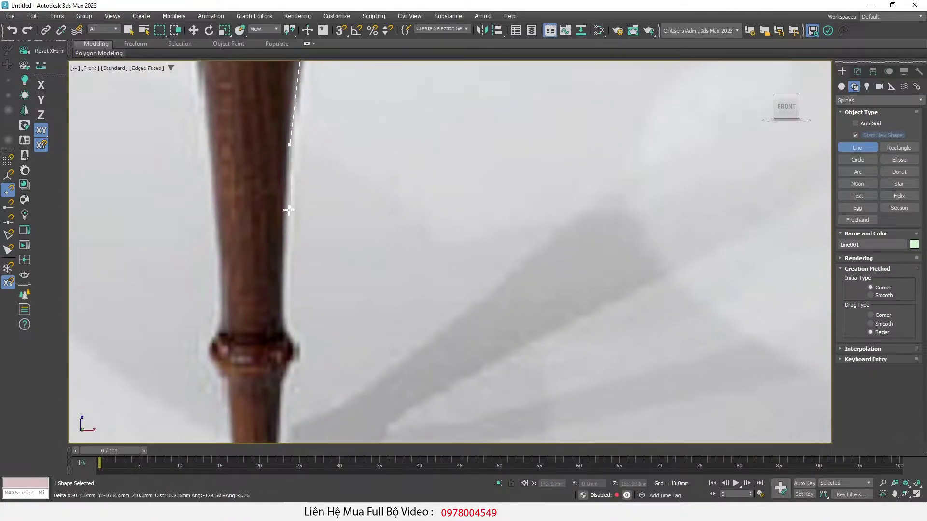
left_click(280, 248)
scroll(281, 312, "up", 2)
scroll(281, 311, "up", 2)
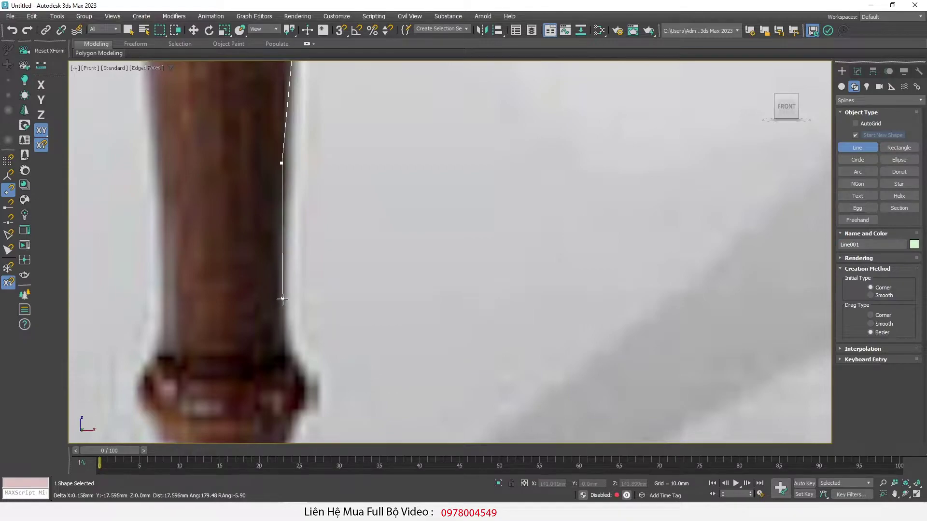
Step: Trace the lower collar and foot, finishing the Line001 profile at the foot's bottom
left_click(282, 363)
scroll(279, 328, "down", 2)
scroll(277, 261, "up", 4)
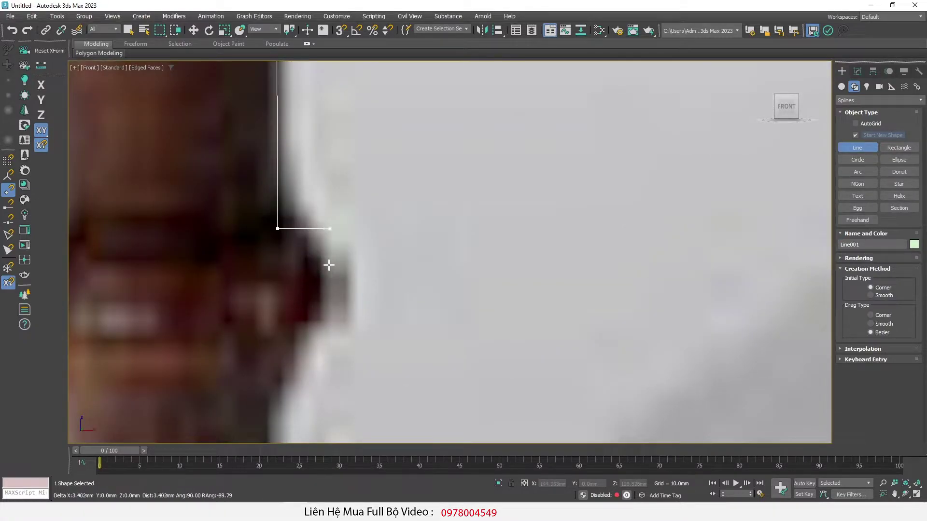
left_click(328, 228)
left_click(329, 291)
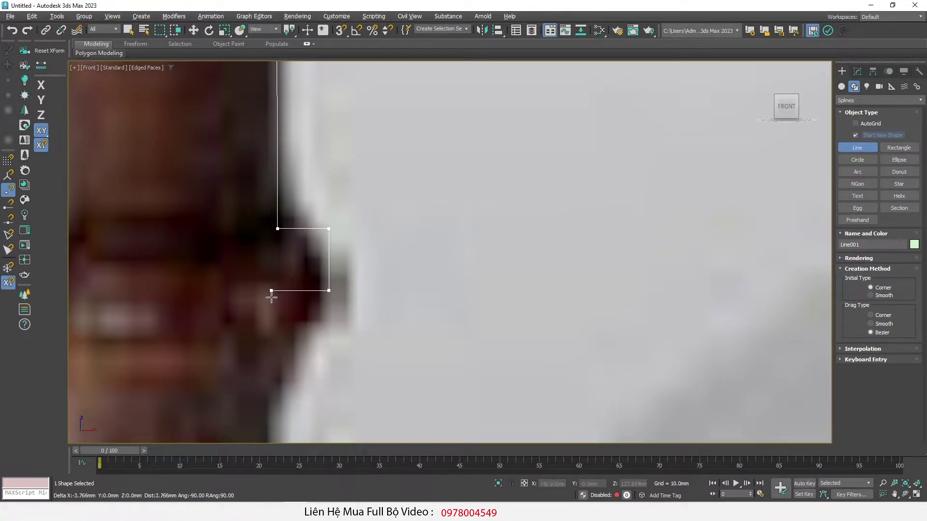
left_click(273, 295)
scroll(338, 260, "down", 2)
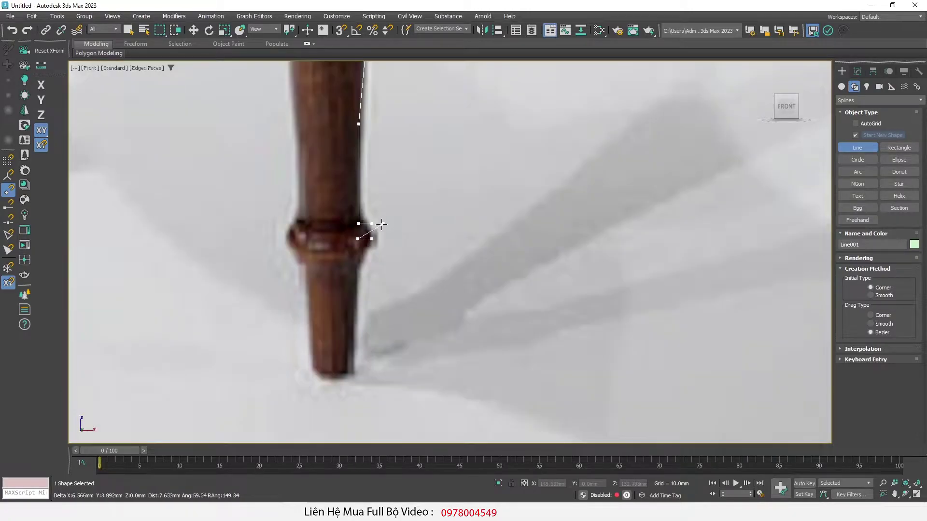
scroll(360, 236, "up", 2)
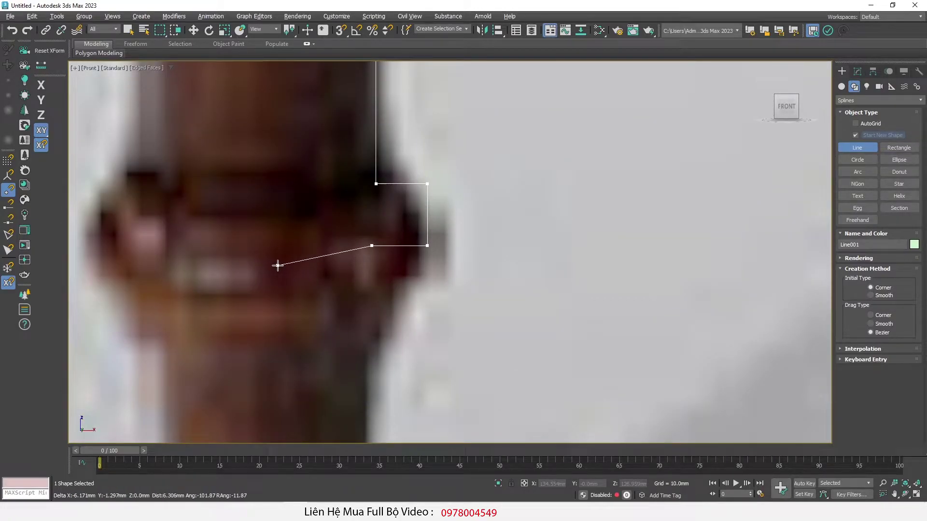
scroll(408, 234, "up", 2)
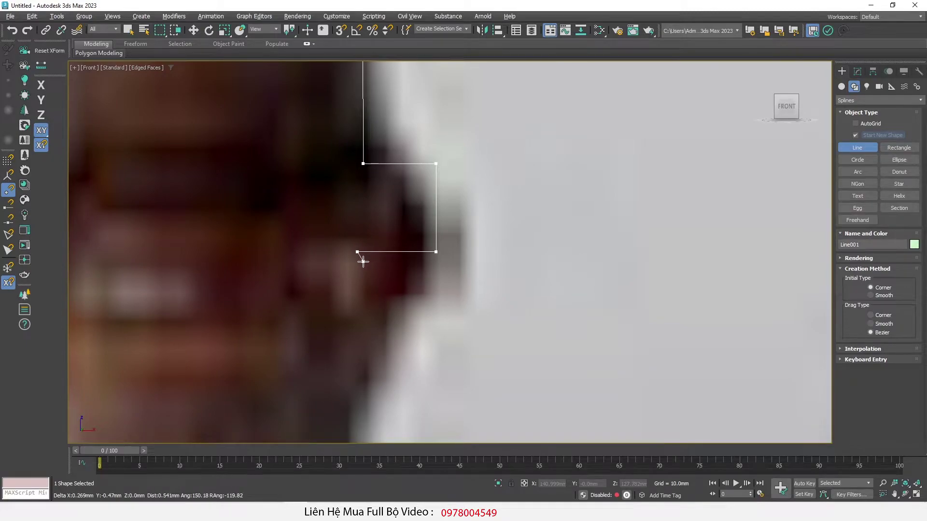
scroll(355, 290, "down", 5)
scroll(355, 296, "up", 1)
scroll(356, 294, "up", 1)
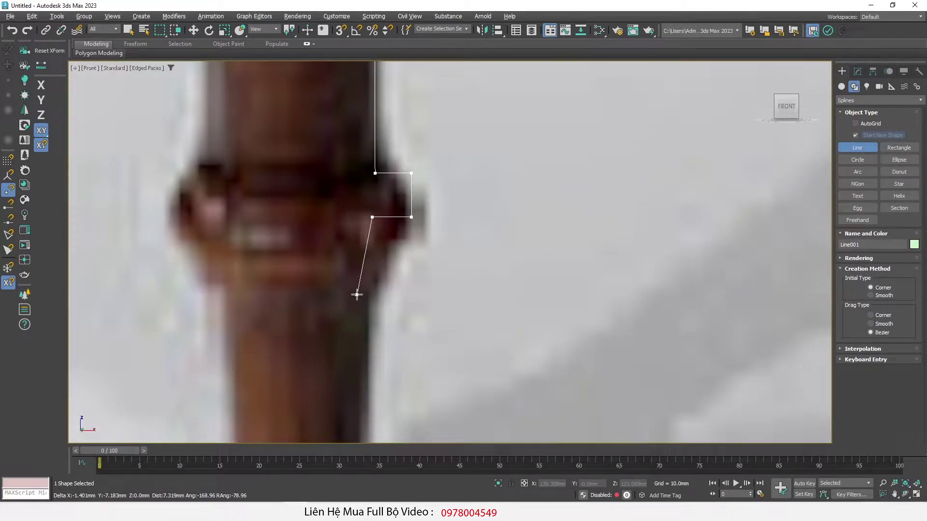
left_click(369, 323)
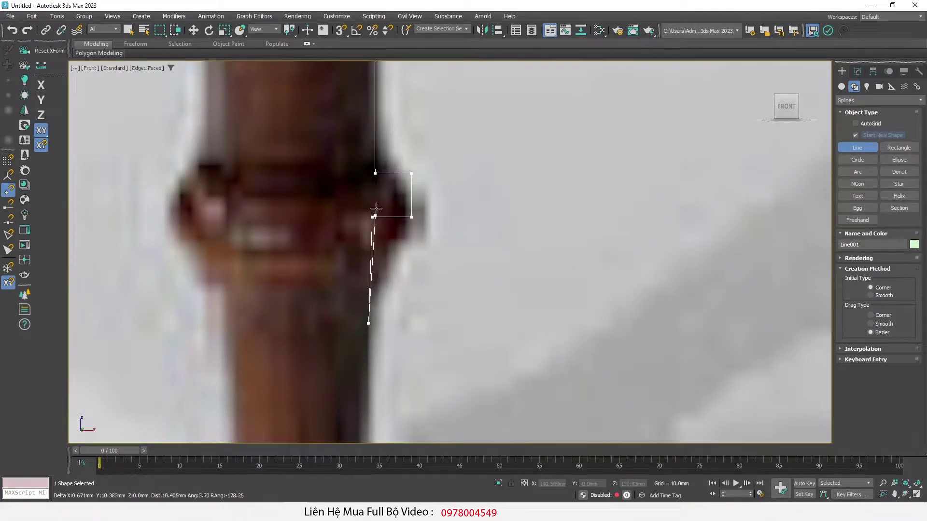
scroll(373, 225, "down", 3)
scroll(376, 290, "up", 2)
left_click(380, 286)
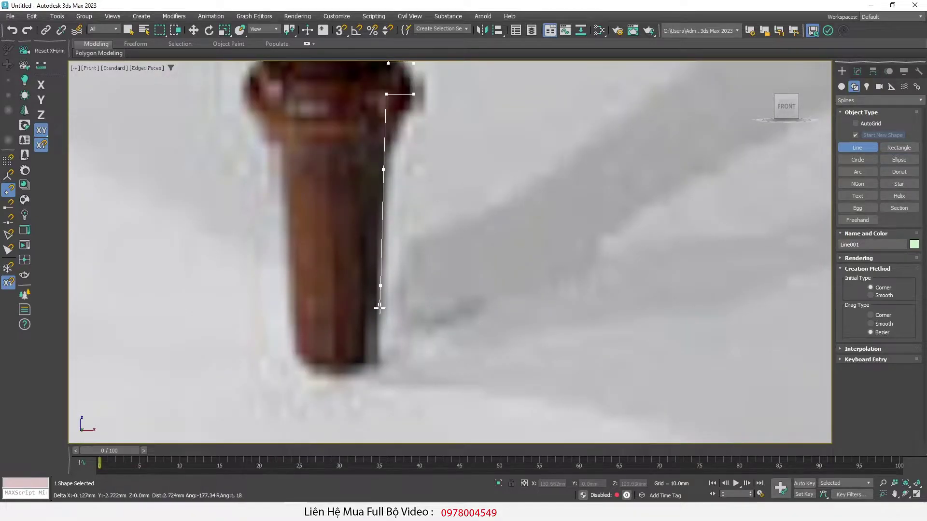
left_click(376, 362)
right_click(376, 362)
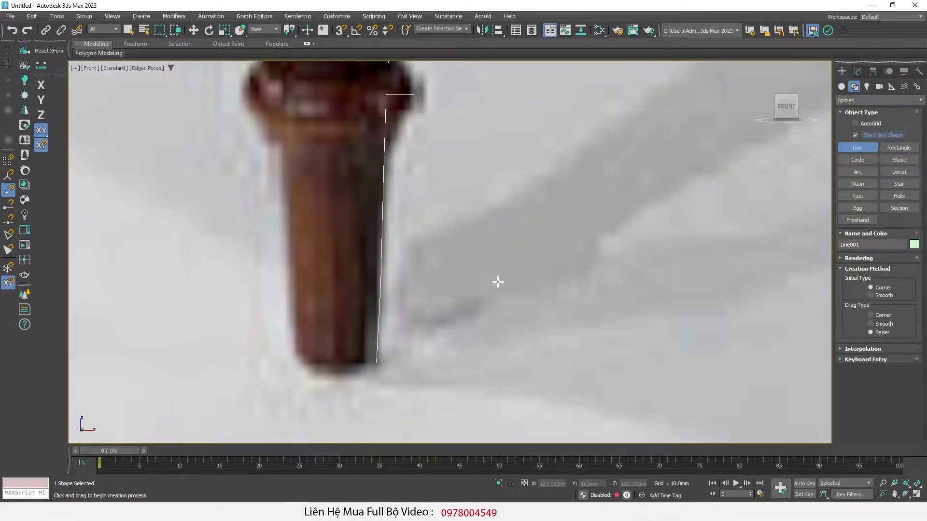
Step: Select all 49 spline vertices and adjust their vertex type from the right-click menu
key("w")
scroll(386, 263, "down", 5)
scroll(367, 232, "up", 2)
scroll(371, 184, "down", 2)
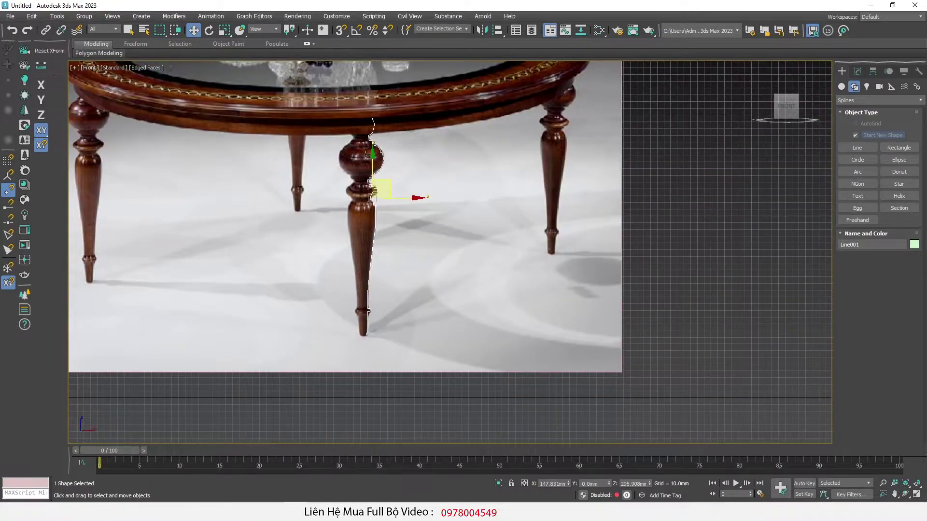
key("1")
key("ctrl+a")
right_click(449, 249)
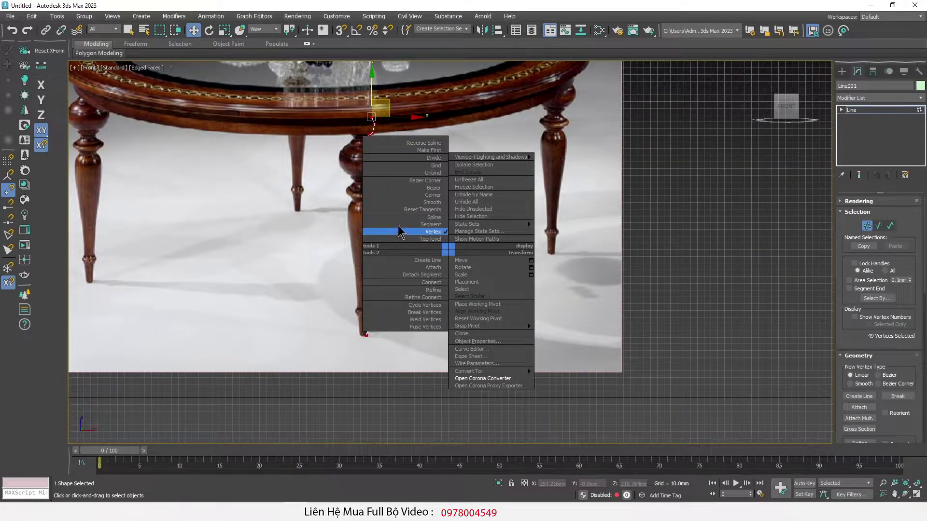
scroll(356, 142, "up", 3)
left_click(883, 110)
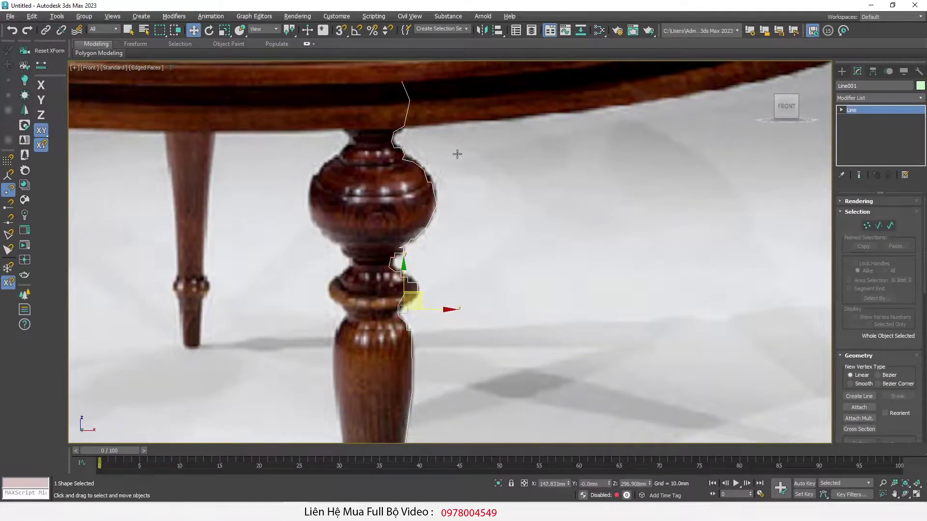
Step: Apply a Lathe modifier to Line001, shift its axis left and enable Flip Normals
left_click(877, 97)
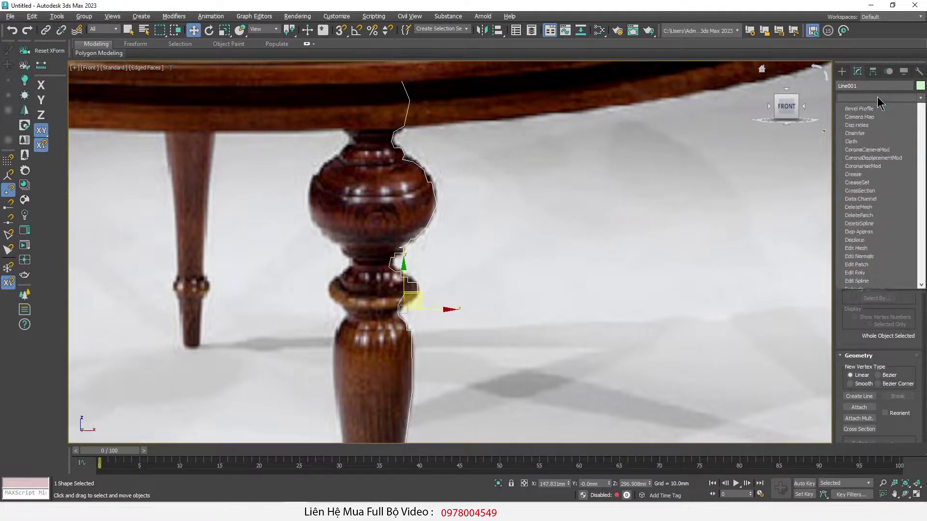
key("l")
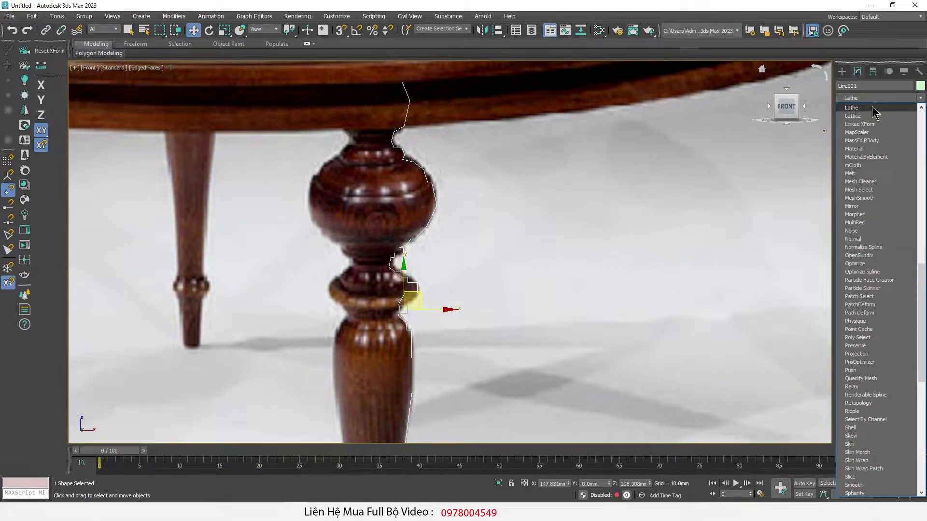
left_click(875, 110)
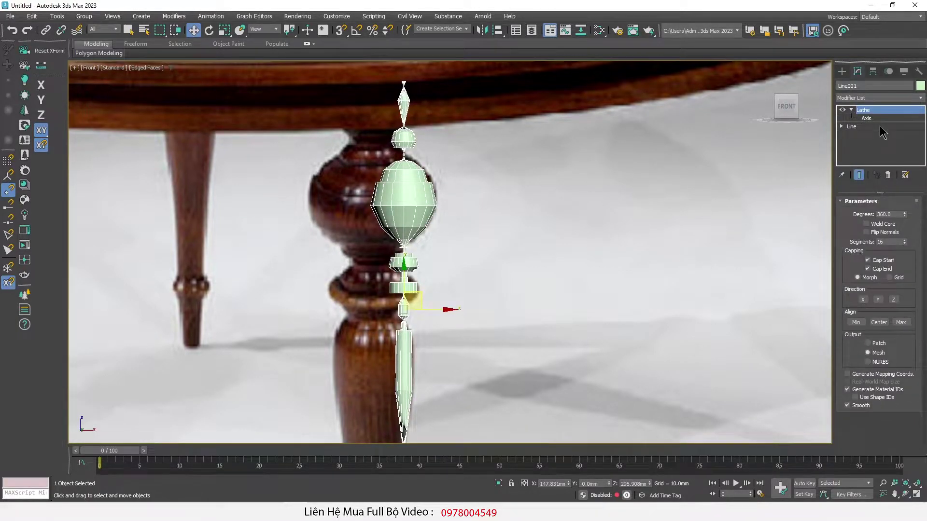
left_click(865, 118)
left_click_drag(439, 309, 407, 303)
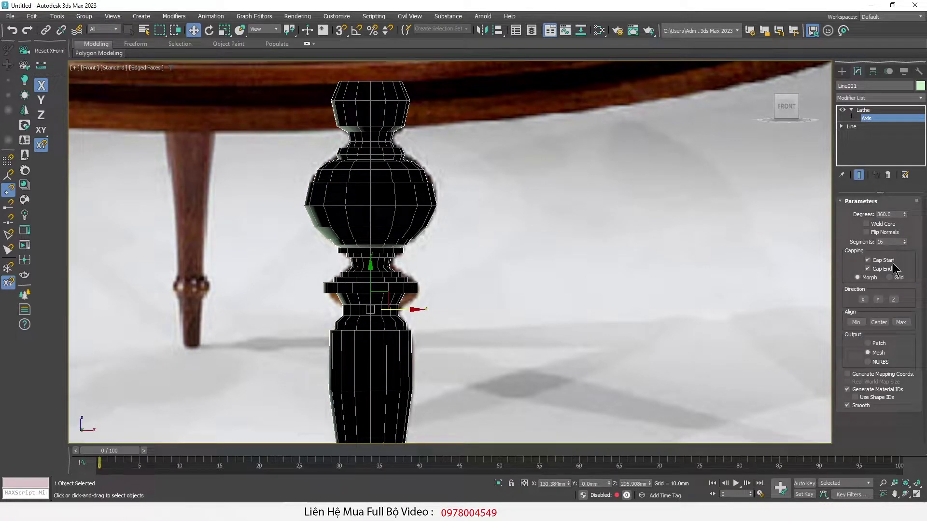
left_click(878, 233)
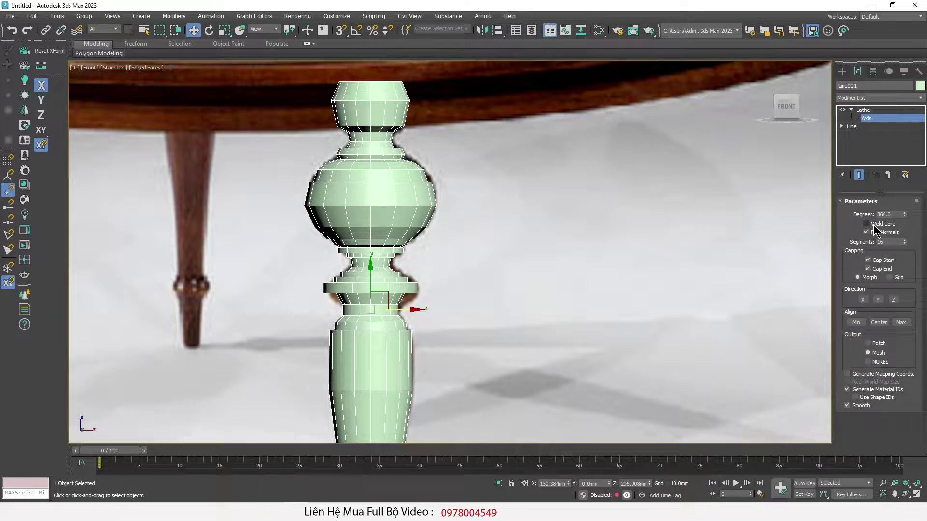
Step: Orbit to inspect the leg's bottom, toggling wireframe display to check the mesh
scroll(451, 207, "down", 3)
middle_click_drag(452, 207, 424, 290, "alt")
scroll(414, 378, "up", 5)
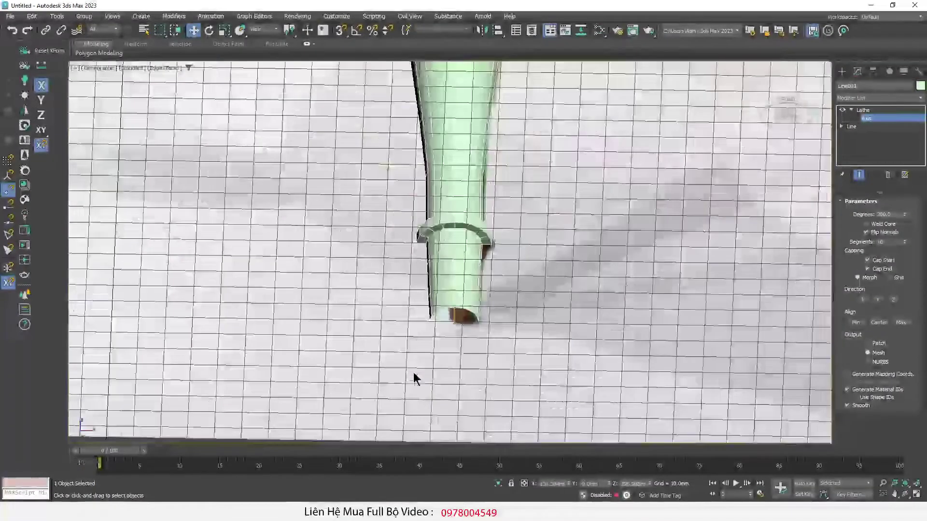
scroll(521, 332, "up", 2)
key("F3")
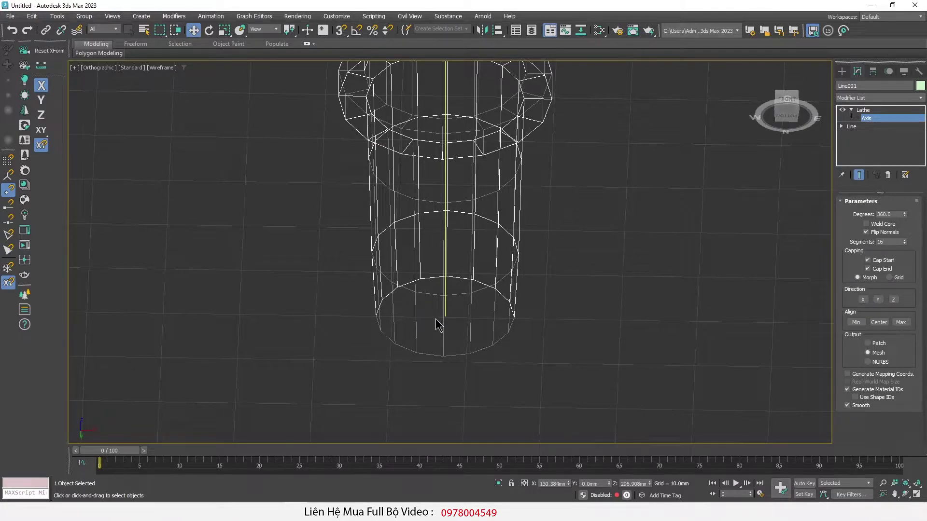
key("F3")
Step: View the leg from above and raise the Lathe Segments to 77
scroll(434, 320, "down", 3)
scroll(413, 290, "down", 4)
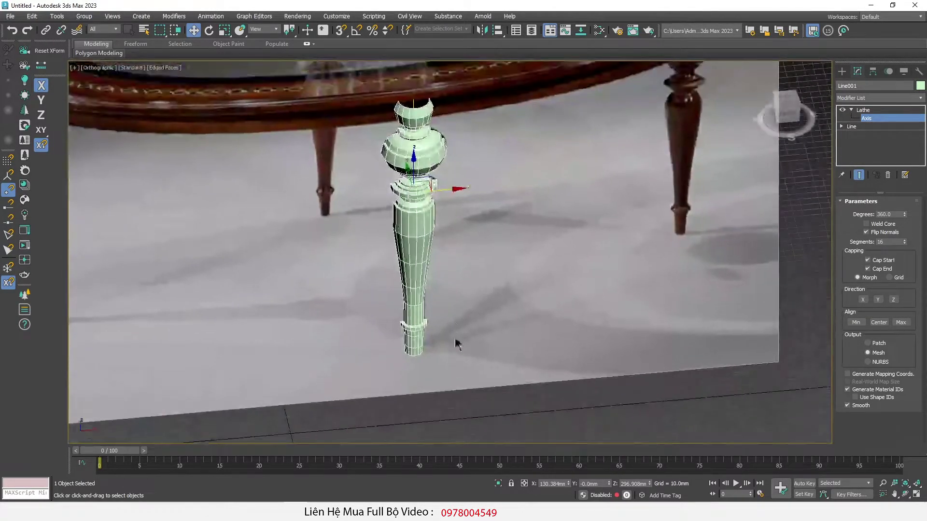
middle_click_drag(459, 350, 482, 260, "alt")
scroll(485, 253, "up", 5)
left_click_drag(903, 243, 903, 203)
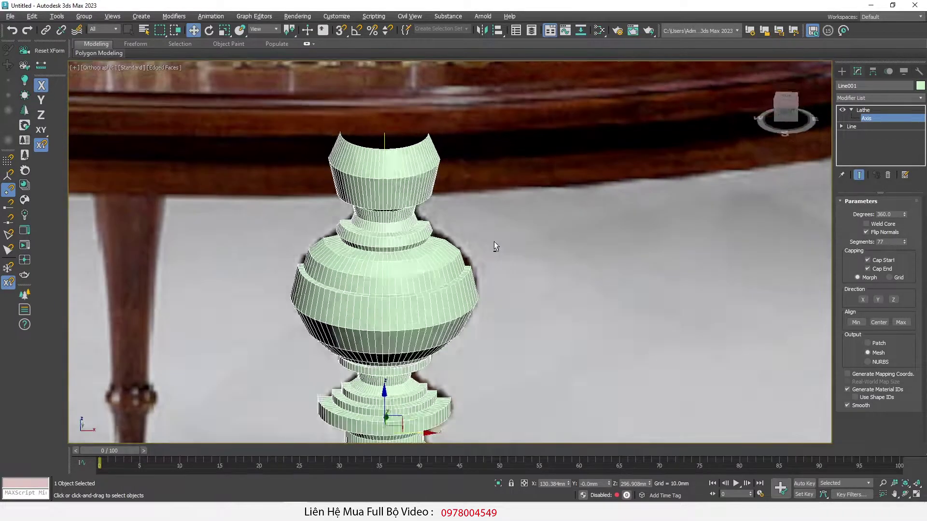
Step: Return to the front view and enter Line001's vertex sub-object level
key("f")
scroll(406, 141, "up", 3)
scroll(409, 157, "up", 3)
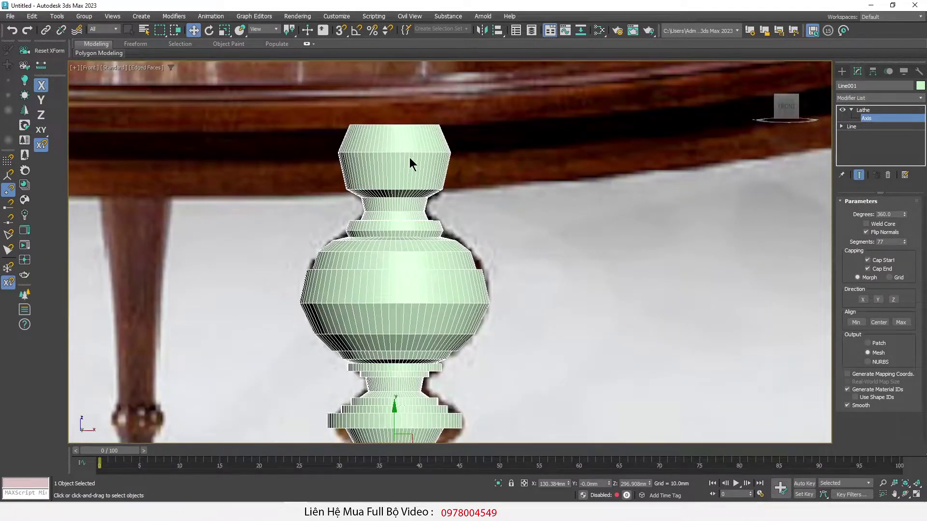
scroll(409, 158, "up", 2)
scroll(413, 162, "down", 3)
scroll(413, 162, "up", 3)
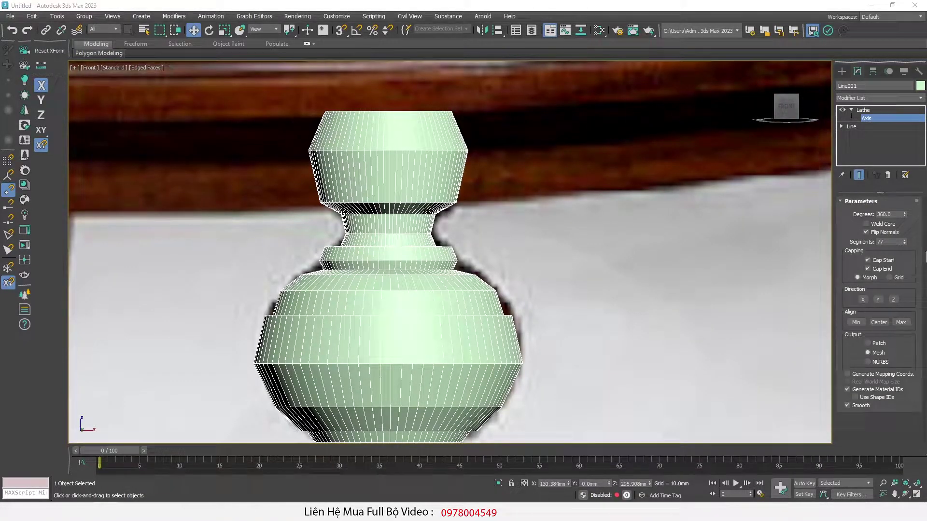
left_click(841, 126)
left_click(860, 135)
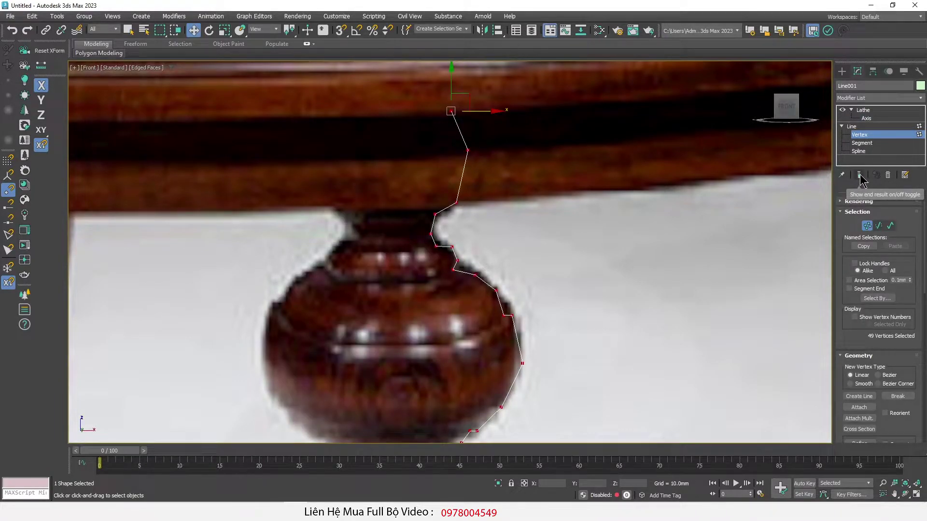
Step: Show the lathed leg and make the two top profile vertices Smooth
left_click(859, 175)
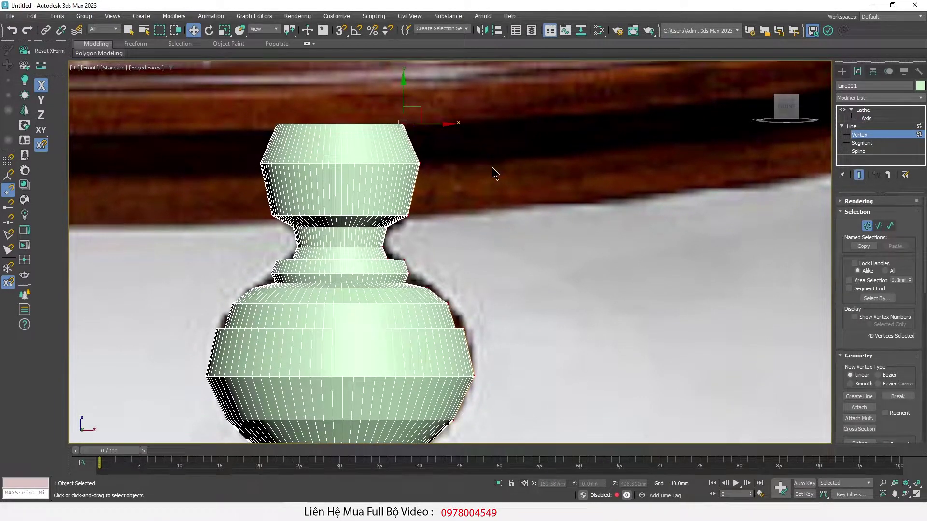
scroll(432, 147, "up", 2)
left_click_drag(504, 84, 338, 180)
right_click(485, 179)
right_click(455, 140)
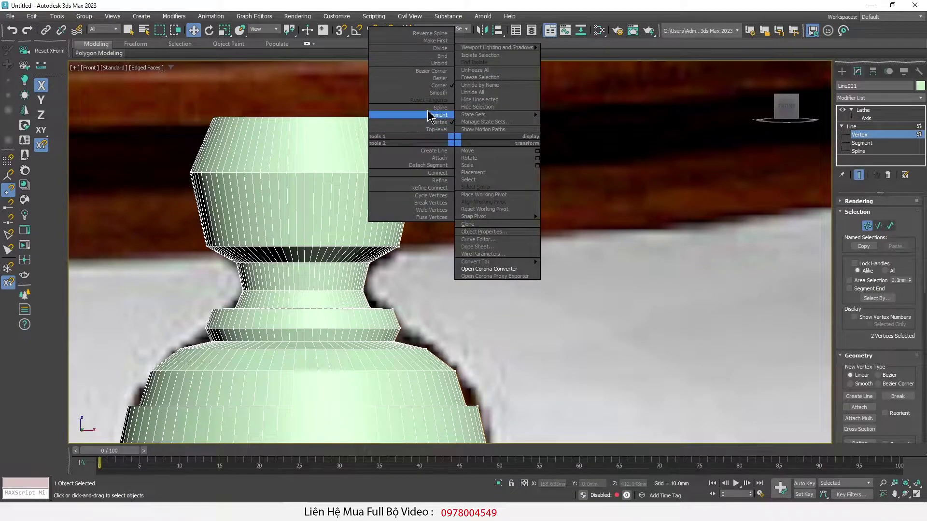
left_click(432, 93)
Step: Convert profile vertex 5 to Smooth to curve the leg profile
left_click(440, 244)
right_click(441, 241)
scroll(428, 203, "up", 1)
scroll(424, 205, "up", 2)
scroll(417, 210, "up", 1)
scroll(417, 210, "down", 4)
scroll(379, 253, "up", 3)
scroll(378, 252, "up", 1)
left_click(363, 231)
left_click(351, 287)
right_click(407, 251)
left_click(386, 227)
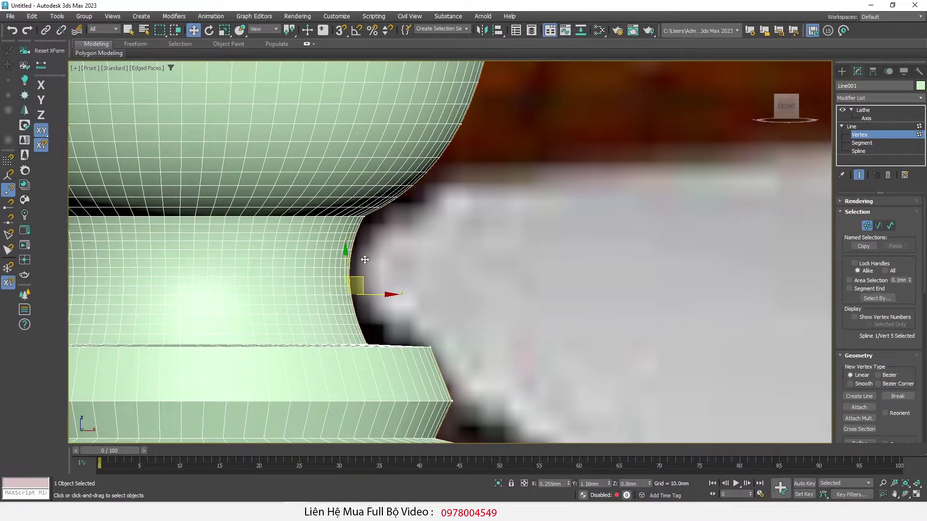
Step: Change the vertex type of the next profile vertex
scroll(420, 273, "up", 1)
scroll(420, 272, "down", 3)
right_click(523, 309)
left_click(509, 257)
scroll(441, 338, "up", 3)
Step: Fillet the sharp corner at profile vertex 7
left_click(402, 275)
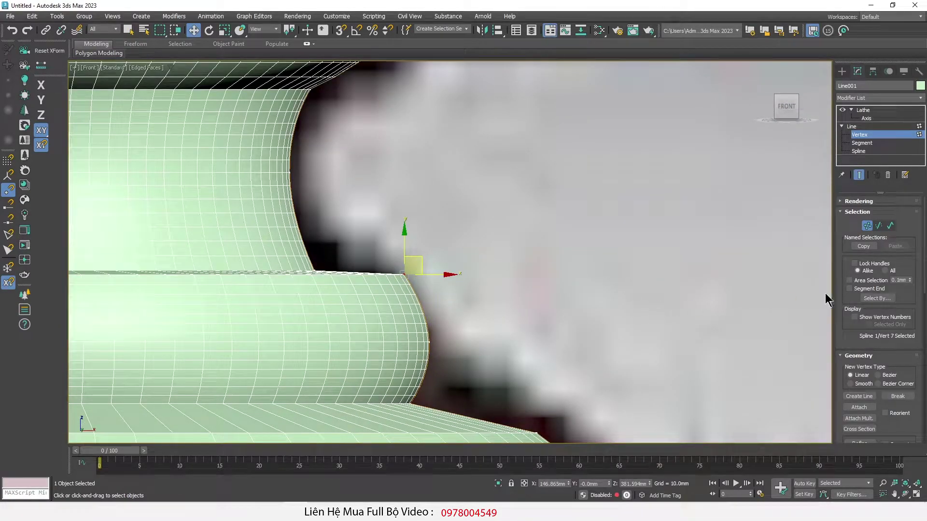
mouse_move(833, 288)
left_mouse_down()
mouse_move(571, 290)
mouse_move(641, 287)
left_mouse_up()
left_click(762, 321)
scroll(328, 279, "up", 2)
mouse_move(327, 261)
left_mouse_down()
mouse_move(320, 234)
mouse_move(322, 242)
left_mouse_up()
key("w")
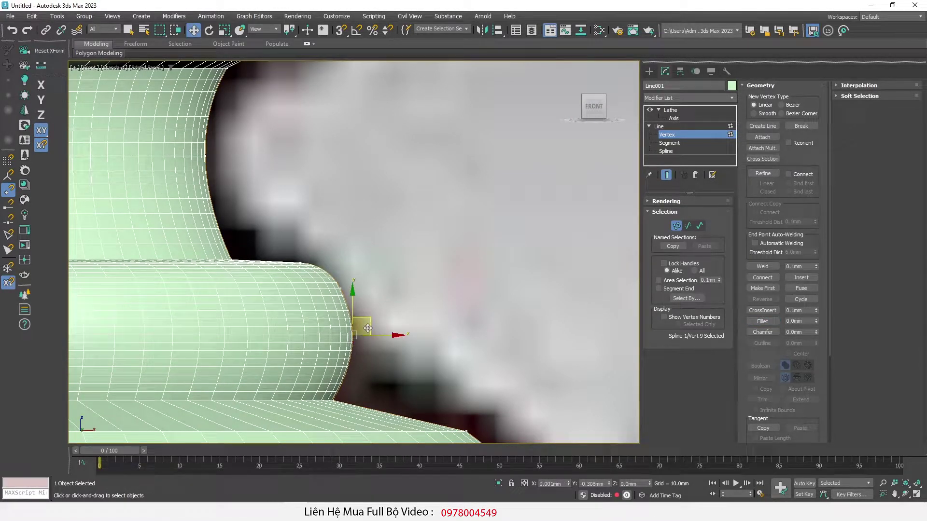
Step: Select profile vertices 11 and 12 and bring up their vertex type options
left_click(466, 431)
scroll(372, 352, "down", 2)
scroll(425, 295, "up", 2)
scroll(425, 295, "down", 2)
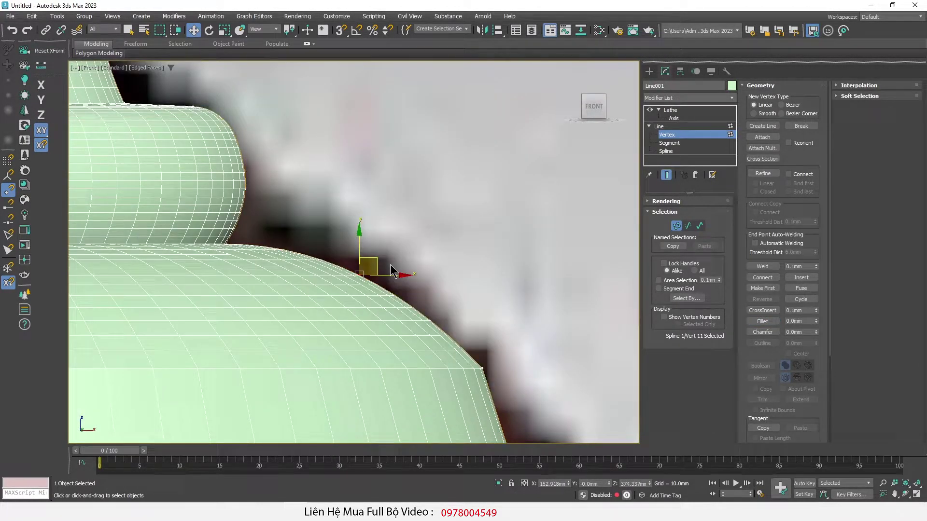
left_click(383, 275)
scroll(383, 275, "up", 3)
right_click(417, 224)
Step: Check the vertex type options on nearby profile vertices
scroll(410, 217, "down", 2)
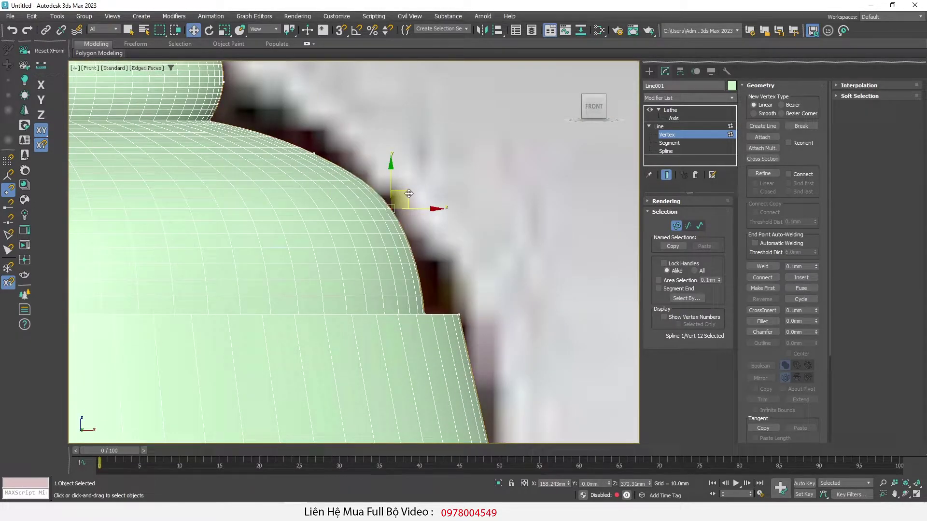
scroll(447, 264, "down", 3)
scroll(457, 207, "up", 5)
right_click(456, 208)
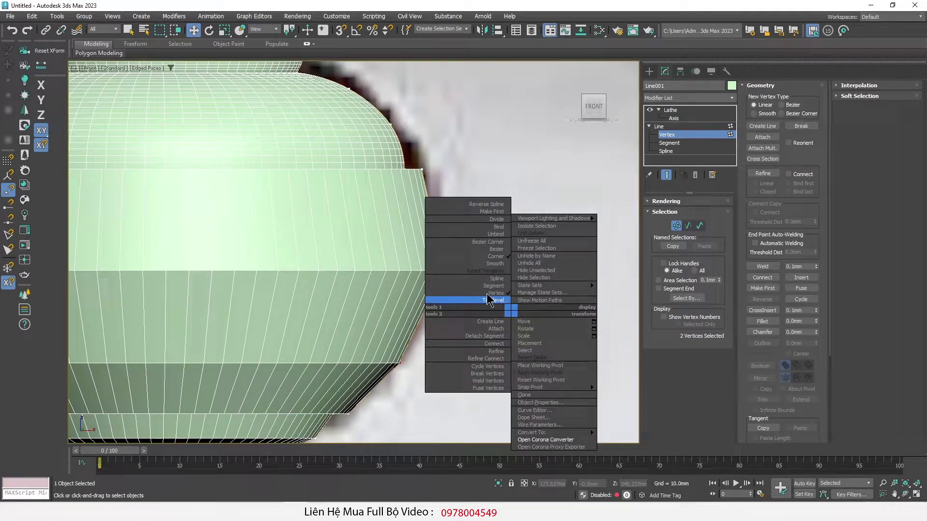
scroll(434, 289, "down", 2)
scroll(403, 232, "up", 2)
Step: Select vertices along the upper right edge, then clear the selection
left_click_drag(399, 337, 407, 338)
scroll(463, 188, "up", 1)
scroll(461, 183, "up", 1)
scroll(458, 174, "up", 2)
mouse_move(472, 131)
left_mouse_down()
mouse_move(457, 163)
mouse_move(436, 118)
left_mouse_up()
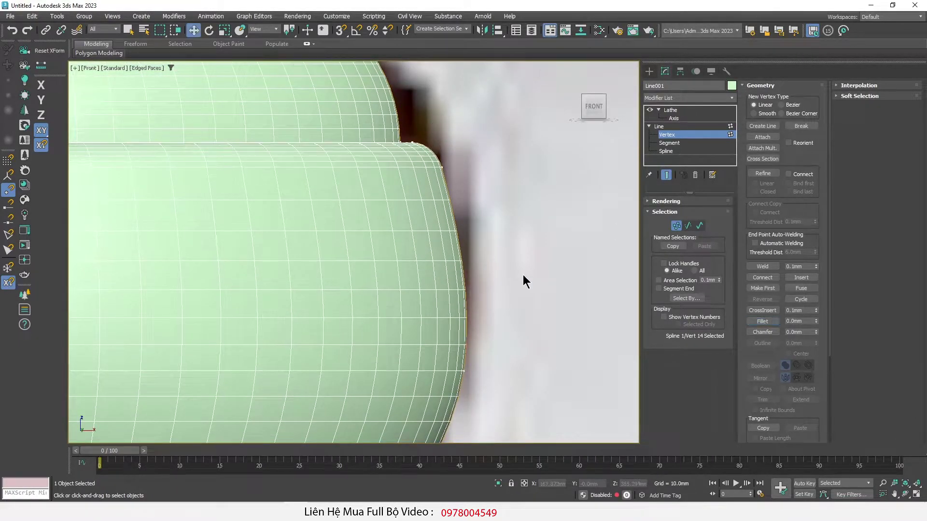
scroll(490, 244, "down", 3)
scroll(584, 345, "up", 4)
left_click(584, 345)
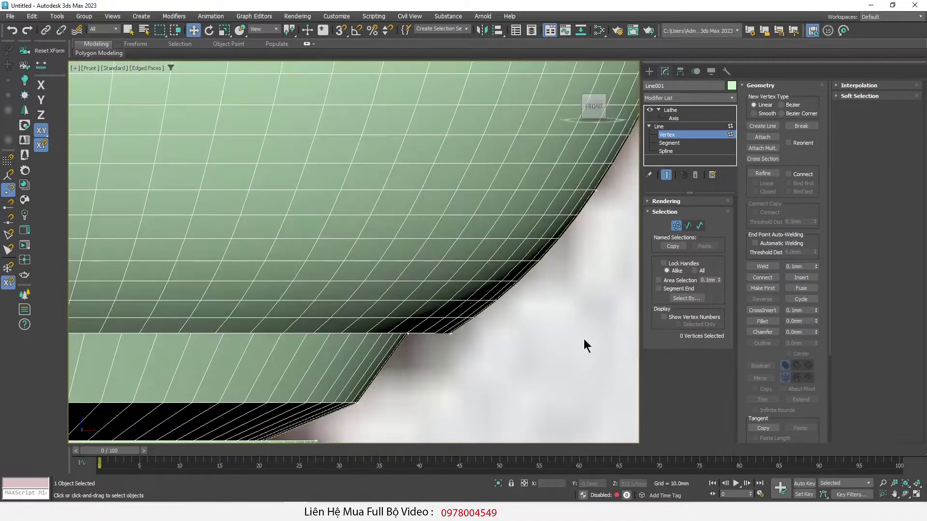
Step: Fillet the corner at vertex 18 of the profile
key("ctrl+f")
left_click_drag(449, 337, 476, 299)
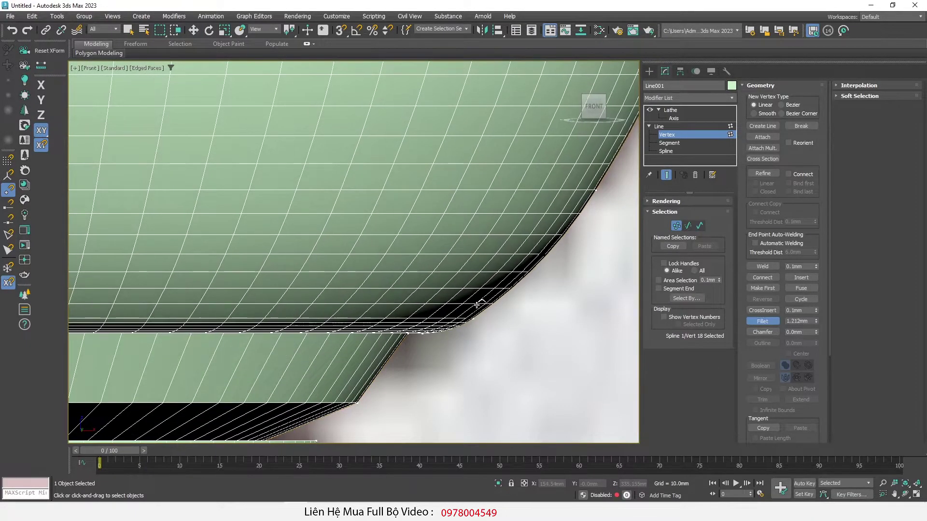
key("w")
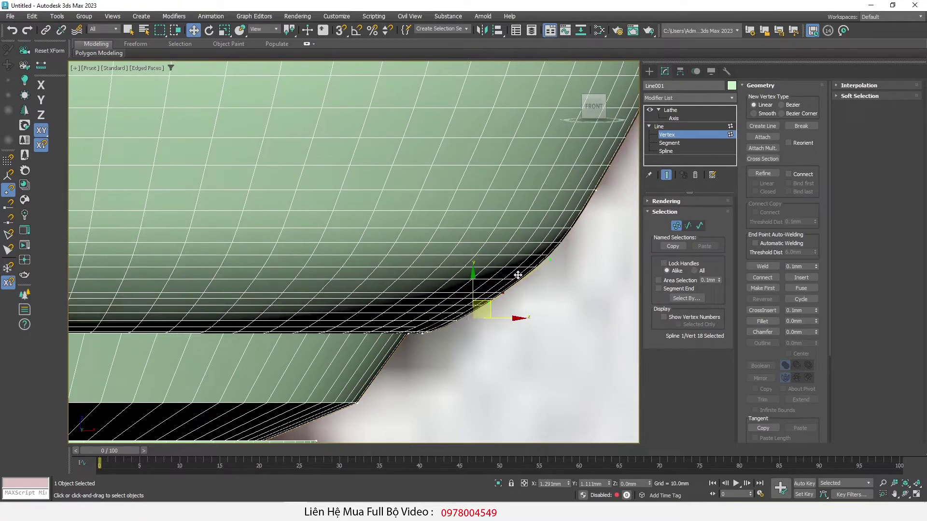
scroll(492, 145, "down", 3)
left_click(435, 280)
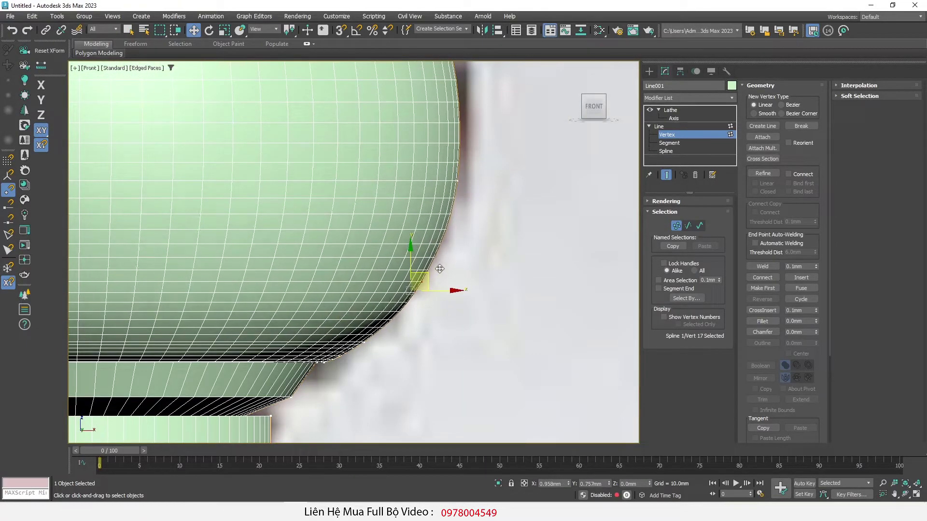
Step: Fillet the corner at vertex 21 and the shelf's right corner
scroll(401, 286, "up", 3)
scroll(429, 258, "up", 2)
left_click_drag(816, 320, 816, 308)
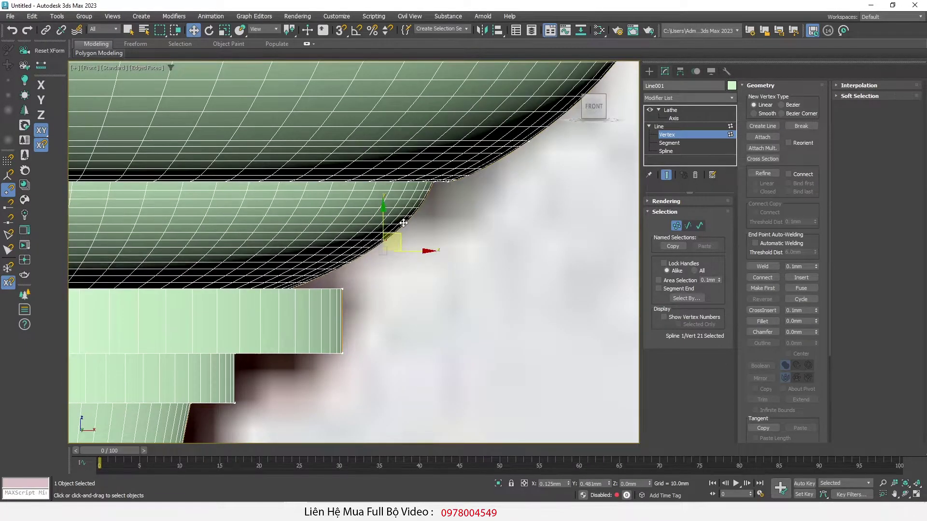
middle_click_drag(376, 285, 425, 202)
mouse_move(422, 198)
left_mouse_down()
mouse_move(395, 267)
mouse_move(403, 248)
left_mouse_up()
Step: Give vertex 28 a concave curve along the tapered section
scroll(383, 264, "down", 1)
scroll(367, 290, "up", 2)
left_click(320, 288)
scroll(320, 280, "down", 4)
scroll(320, 280, "up", 2)
right_click(368, 232)
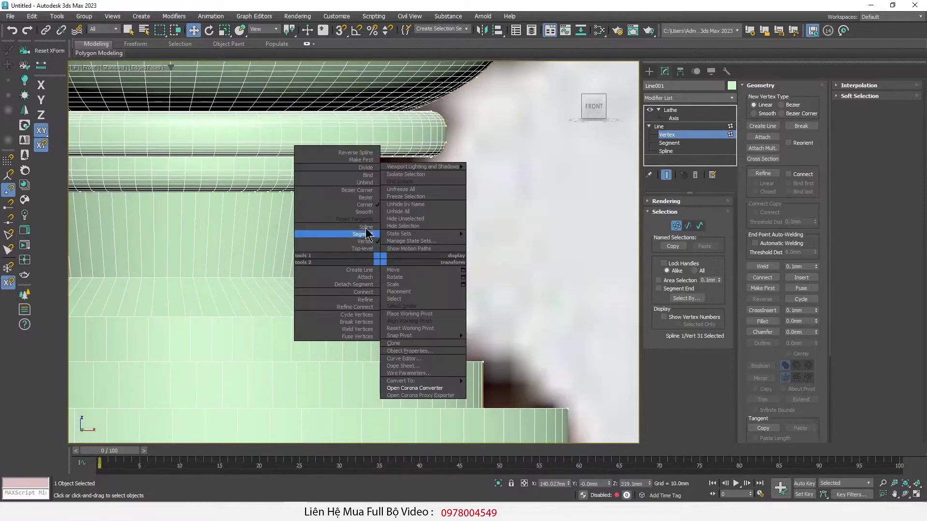
left_click(372, 231)
Step: Fillet the upper and lower step corners of the profile
scroll(391, 256, "up", 2)
left_click(762, 321)
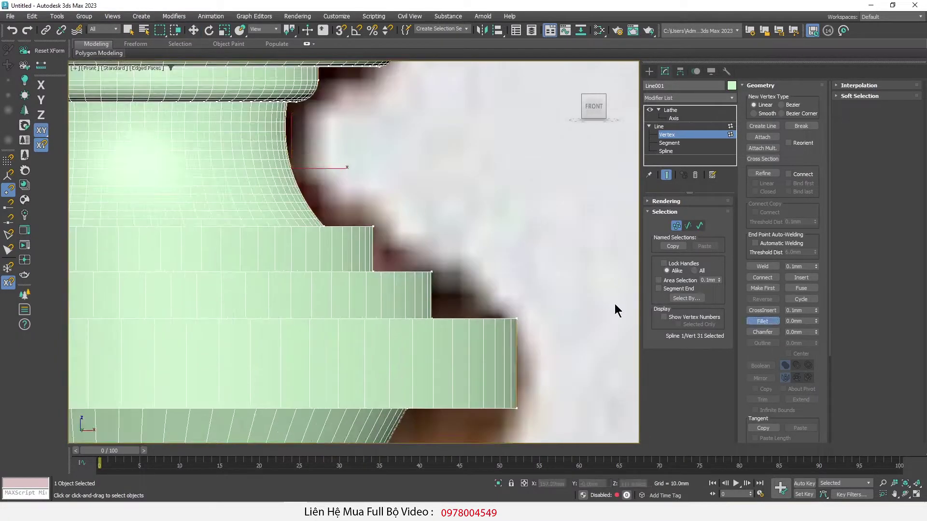
left_click_drag(372, 226, 372, 207)
left_click_drag(431, 272, 435, 245)
scroll(435, 246, "down", 3)
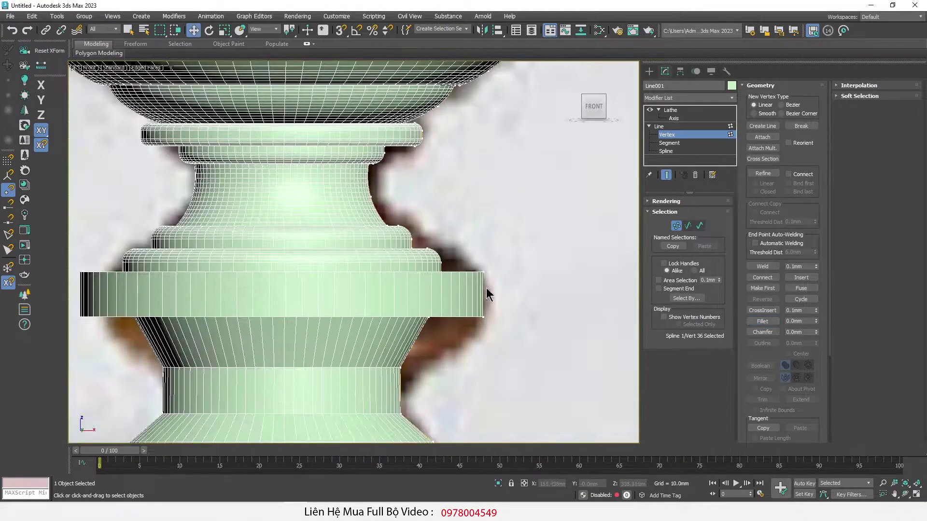
scroll(487, 241, "up", 3)
left_click(762, 321)
left_click_drag(483, 333, 509, 300)
key("w")
Step: Select vertices 44 and 45 and check their vertex types, leaving them unchanged
scroll(509, 299, "down", 3)
scroll(383, 251, "up", 5)
left_click(378, 225)
right_click(383, 251)
scroll(358, 201, "down", 2)
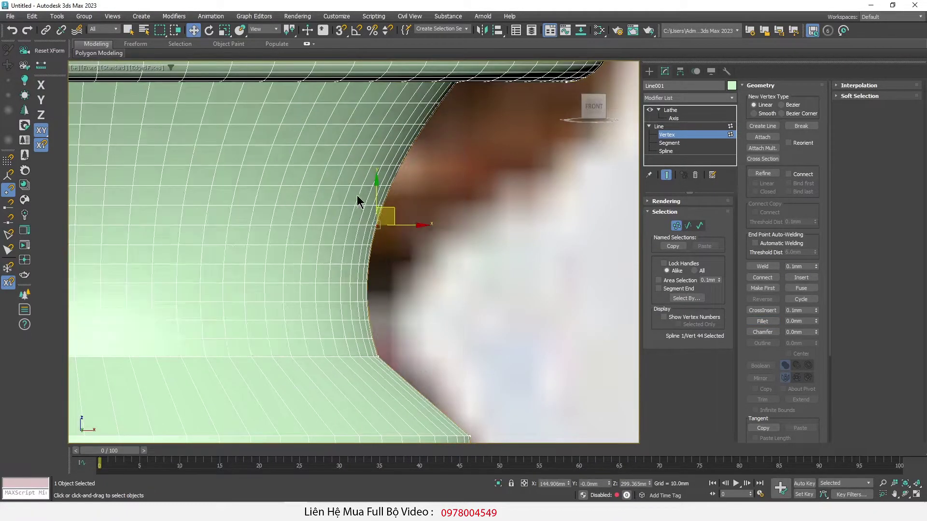
left_click(358, 200)
scroll(376, 208, "down", 3)
scroll(365, 215, "up", 4)
right_click(365, 216)
key("Escape")
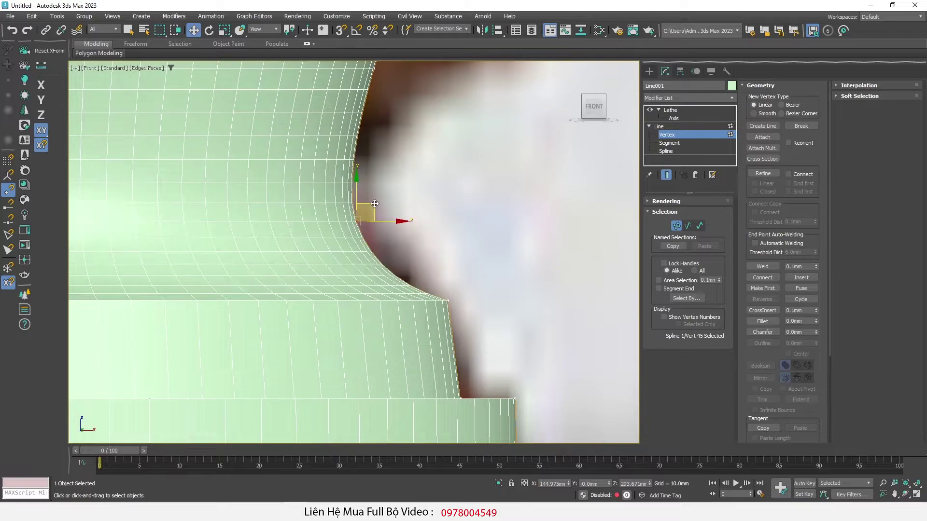
Step: Nudge vertex 44 slightly upward
left_click(363, 207)
scroll(376, 213, "down", 2)
scroll(389, 137, "up", 3)
left_click_drag(389, 136, 389, 134)
scroll(389, 135, "down", 3)
scroll(393, 141, "up", 3)
Step: Lower the three rim vertices slightly on Y
scroll(530, 158, "down", 3)
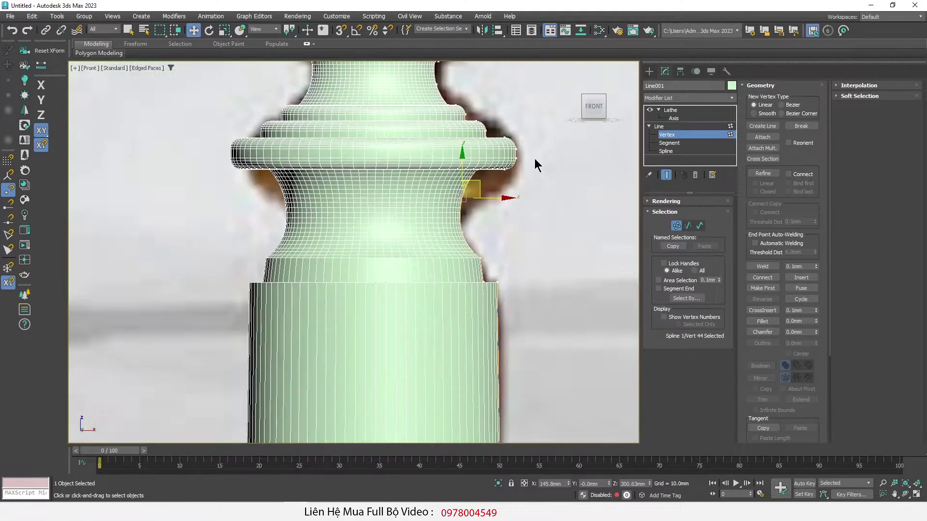
scroll(540, 158, "up", 1)
left_click_drag(124, 155, 609, 184)
scroll(547, 146, "up", 3)
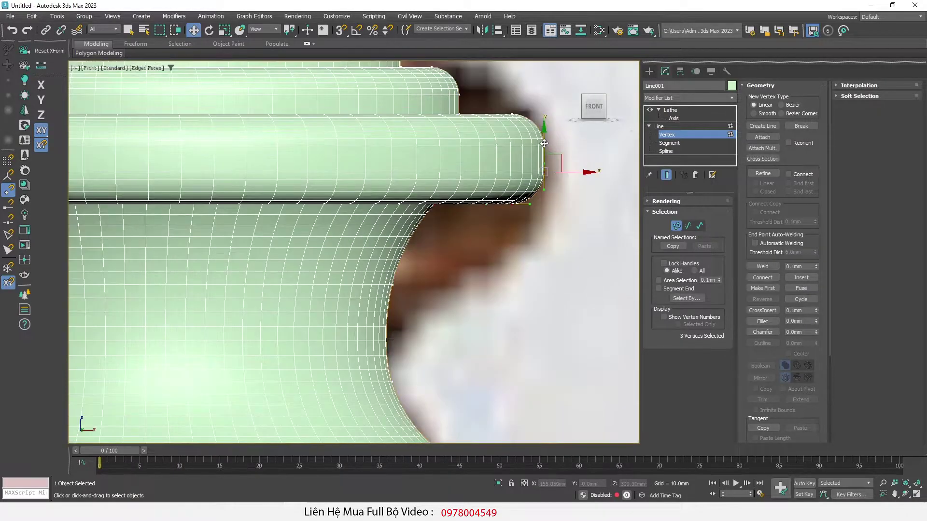
left_click_drag(544, 146, 542, 168)
scroll(542, 168, "down", 3)
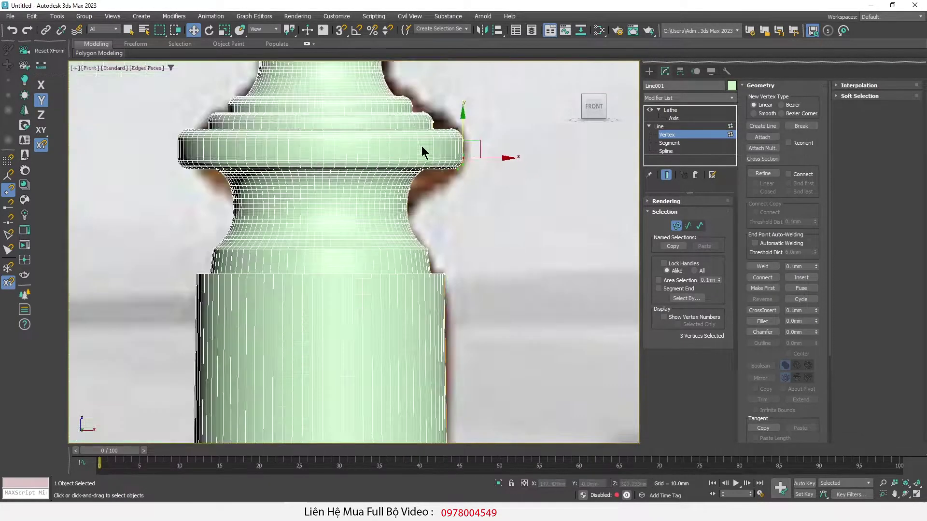
scroll(424, 149, "up", 3)
Step: Change the rim corner vertex's type to reshape the rim
left_click_drag(424, 183, 386, 211)
scroll(362, 236, "up", 2)
right_click(362, 236)
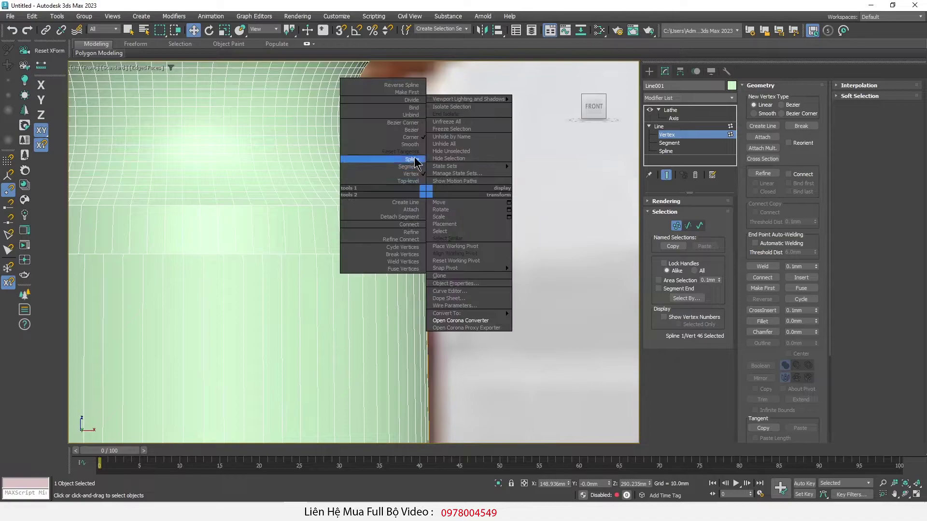
left_click(423, 186)
scroll(434, 203, "down", 2)
scroll(439, 195, "up", 2)
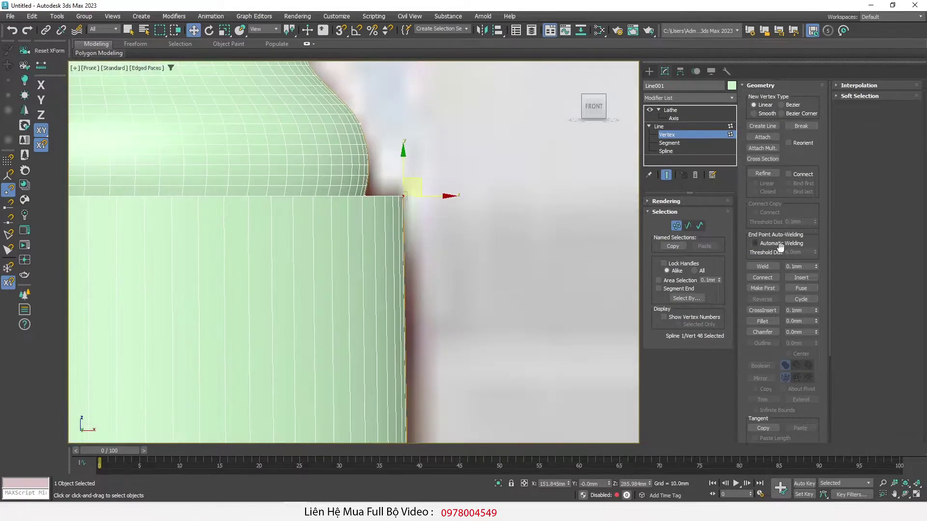
Step: Fillet the rim corner to round it off
left_click(763, 321)
left_click_drag(413, 188, 406, 178)
scroll(428, 144, "down", 3)
right_click(507, 279)
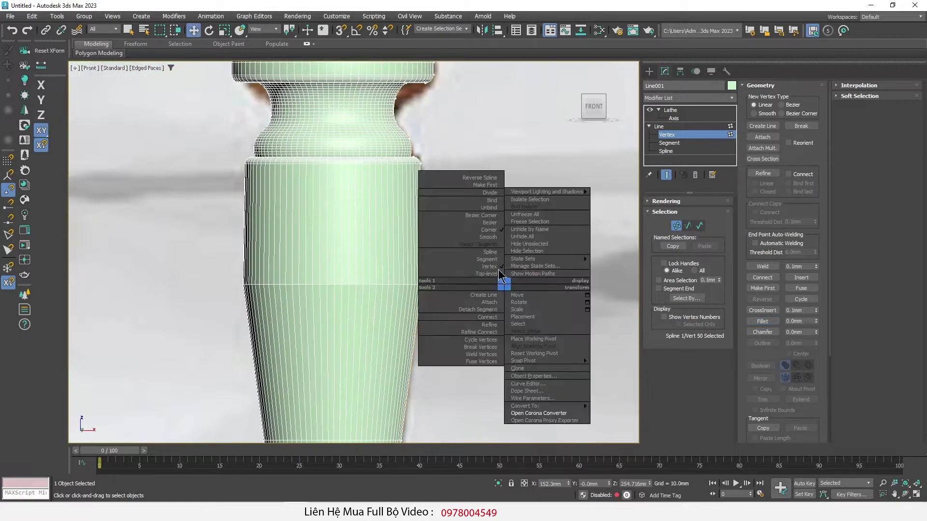
Step: Move the lower taper vertices of the leg to match the photo's taper
left_click(514, 284)
scroll(373, 328, "up", 3)
left_click_drag(378, 264, 377, 238)
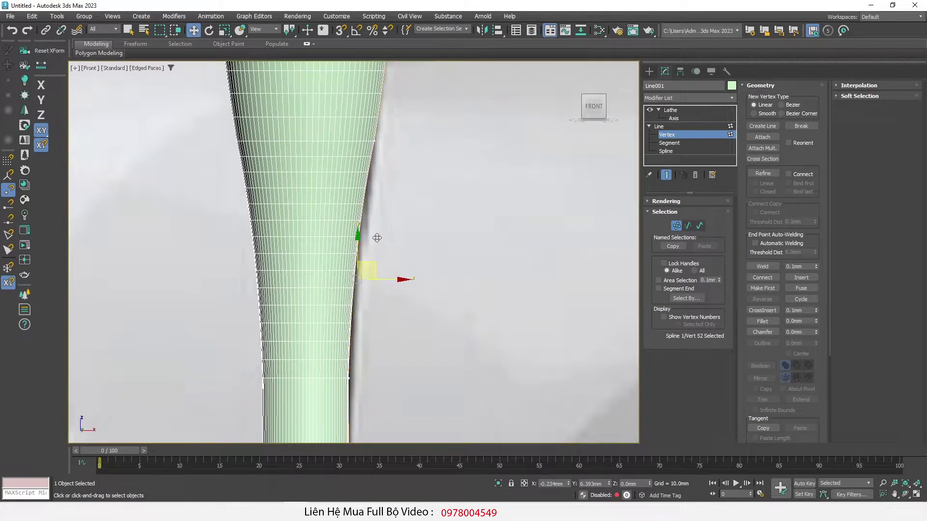
scroll(374, 145, "up", 3)
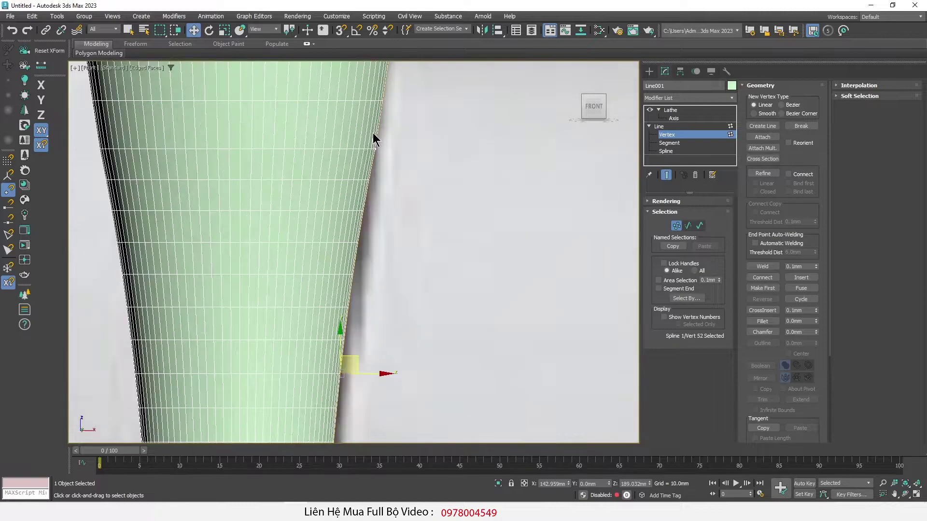
left_click_drag(346, 201, 353, 190)
Step: Set three taper vertices, including vertex 53, to Smooth
right_click(463, 165)
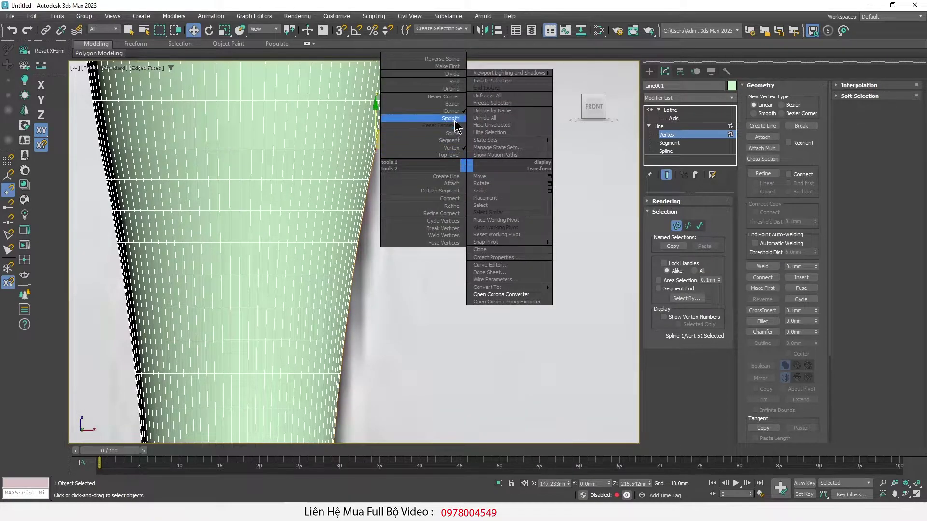
left_click(425, 126)
right_click(425, 145)
left_click(386, 105)
scroll(342, 226, "down", 3)
scroll(342, 226, "up", 2)
right_click(357, 289)
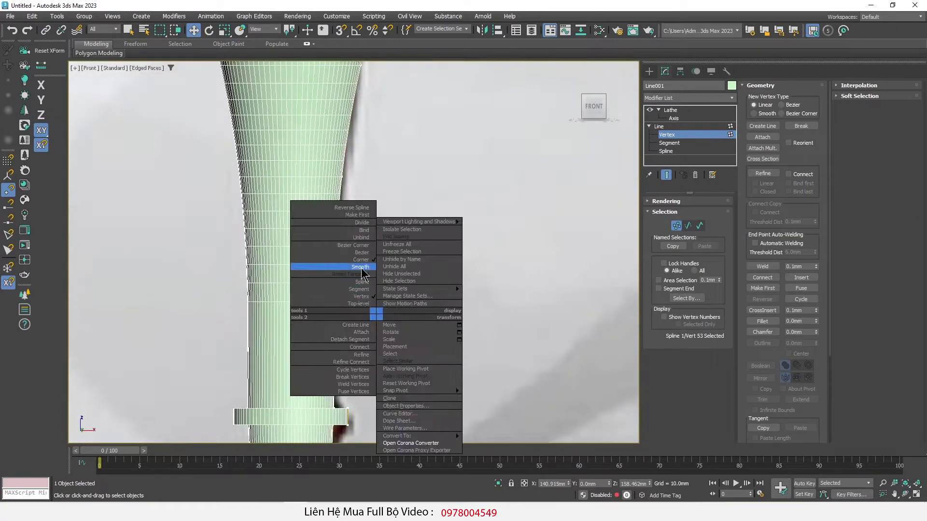
left_click(362, 269)
scroll(410, 202, "up", 3)
Step: Fillet the lower ring's right corners to round them
left_click_drag(440, 144, 385, 204, "ctrl")
left_click(763, 320)
left_click_drag(389, 249, 437, 194)
scroll(437, 194, "down", 2)
Step: Select the ring's right-end vertices and nudge a lower taper vertex onto the photo outline
key("w")
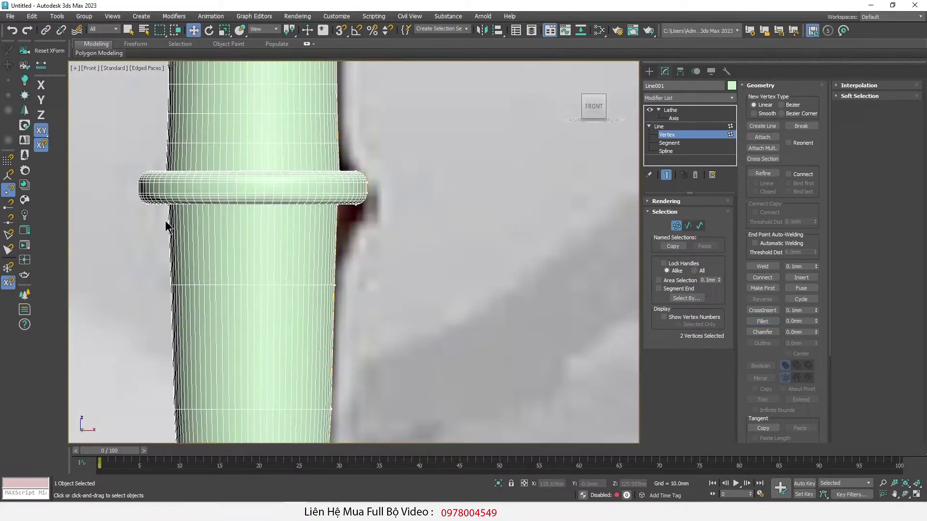
mouse_move(111, 231)
left_mouse_down()
mouse_move(392, 190)
mouse_move(368, 183)
left_mouse_up()
right_click(366, 259)
left_click(366, 261)
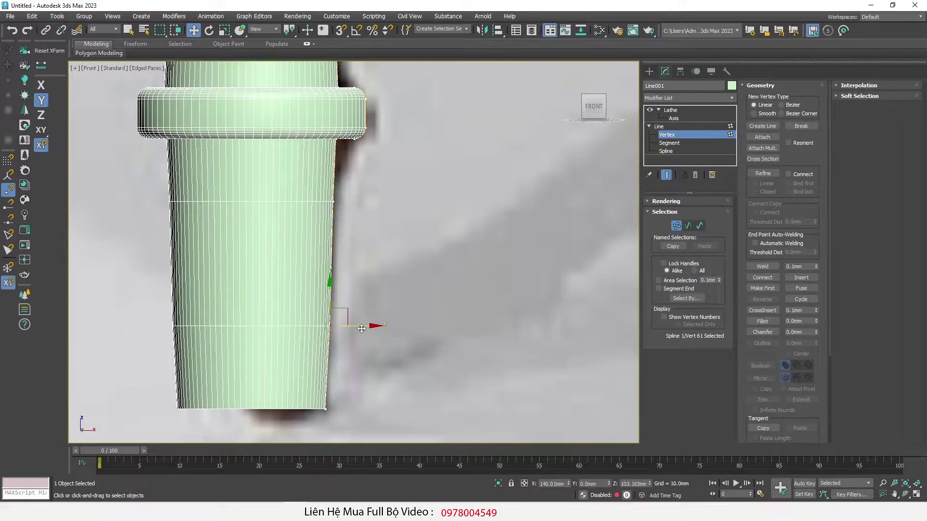
scroll(359, 318, "up", 3)
left_click(319, 252)
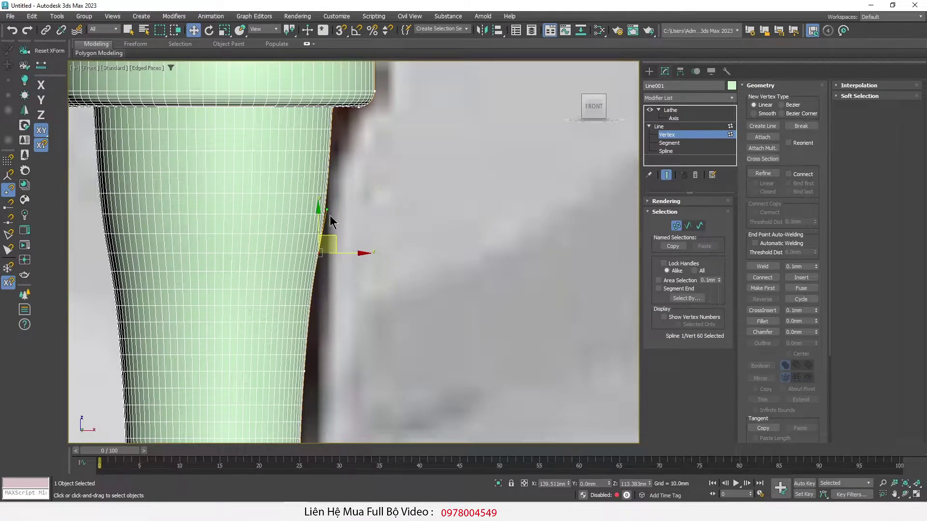
left_click_drag(325, 211, 324, 212)
Step: Delete an unneeded taper vertex and drag the remaining one to the leg's bottom corner
scroll(327, 210, "down", 2)
left_click(317, 271)
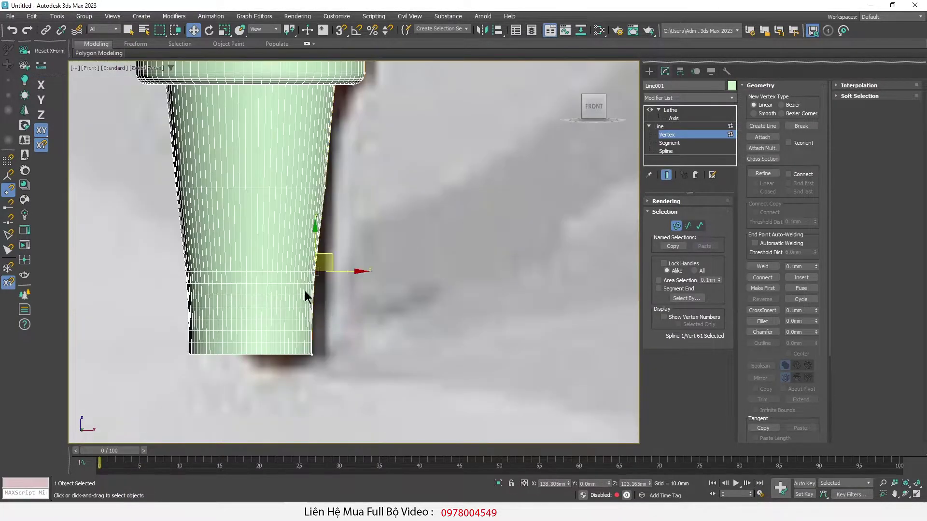
key("Delete")
left_click(326, 187)
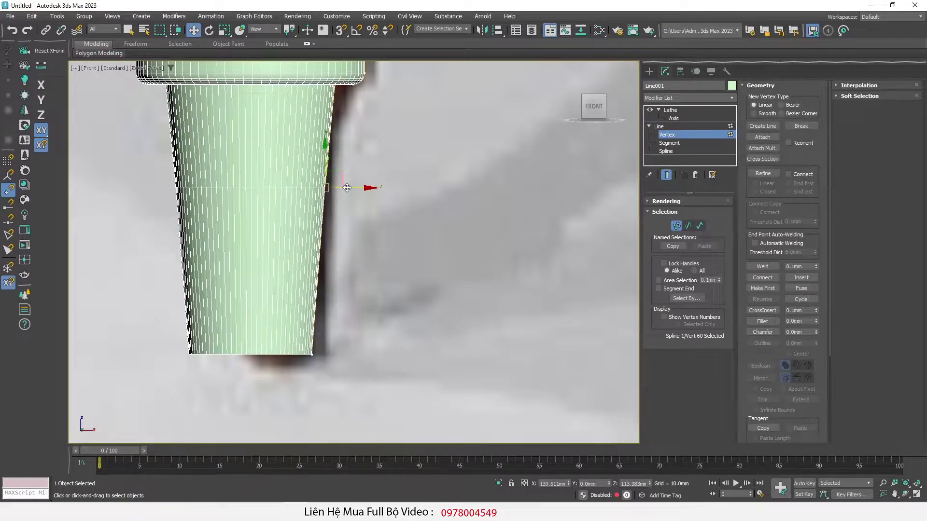
left_click_drag(359, 187, 341, 354)
Step: Frame the whole leg, exit Vertex level, and press F4 for smooth shading
scroll(341, 353, "down", 3)
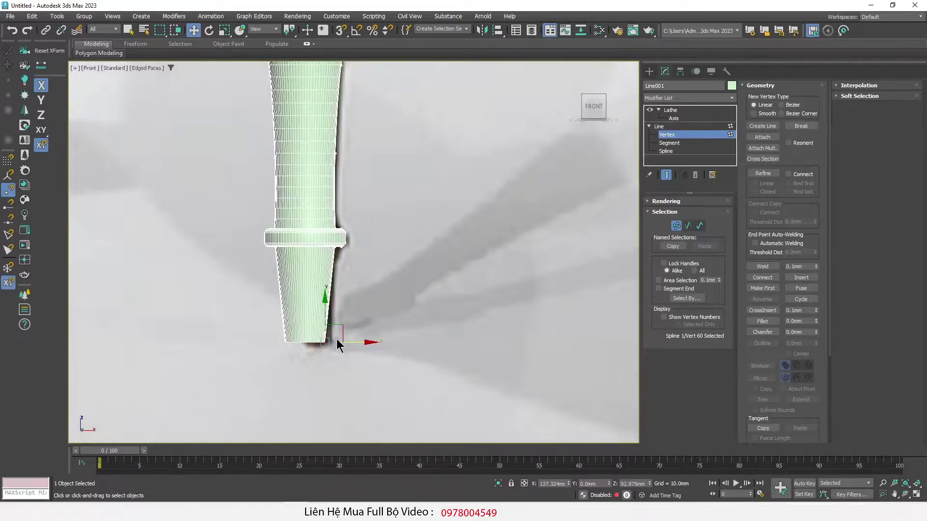
middle_click_drag(343, 249, 334, 291)
scroll(335, 292, "down", 3)
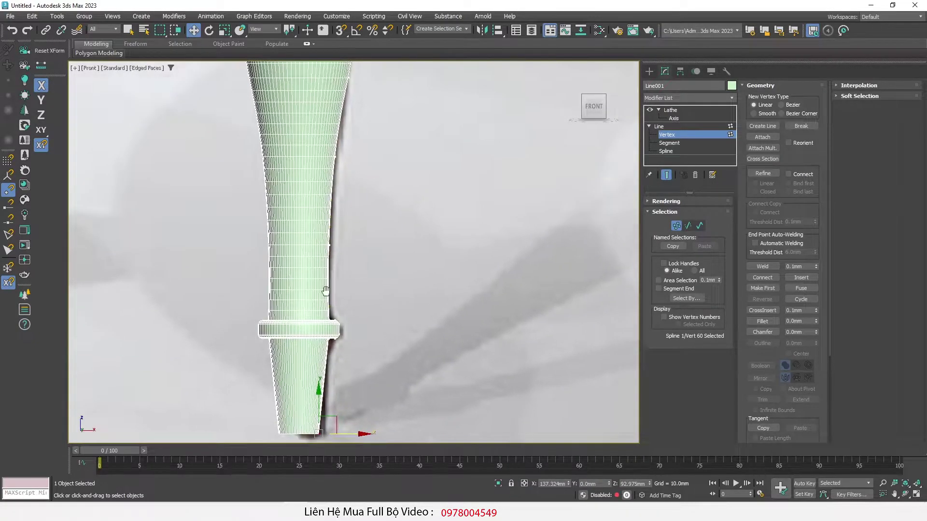
middle_click_drag(333, 241, 325, 319)
key("1")
key("F4")
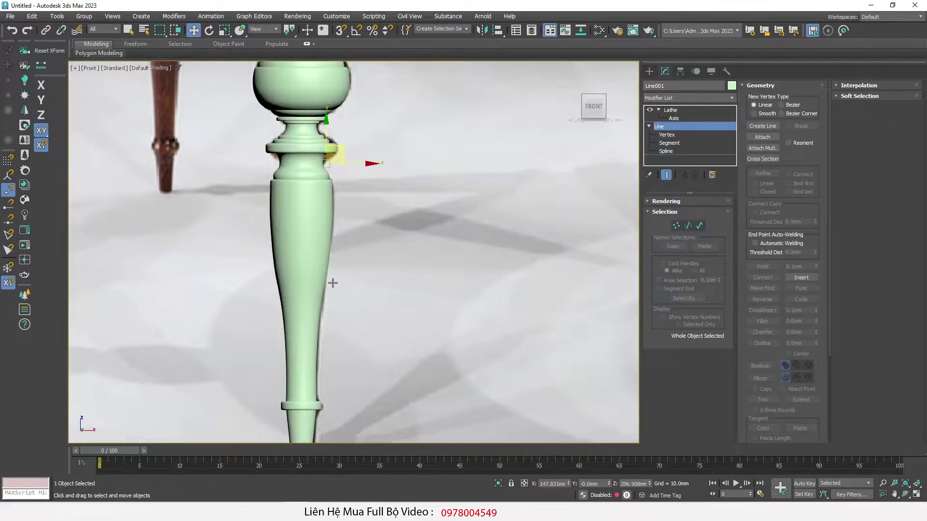
Step: Draw a tall rectangle beside the reference photo in the Front view
scroll(323, 204, "up", 3)
scroll(340, 99, "down", 3)
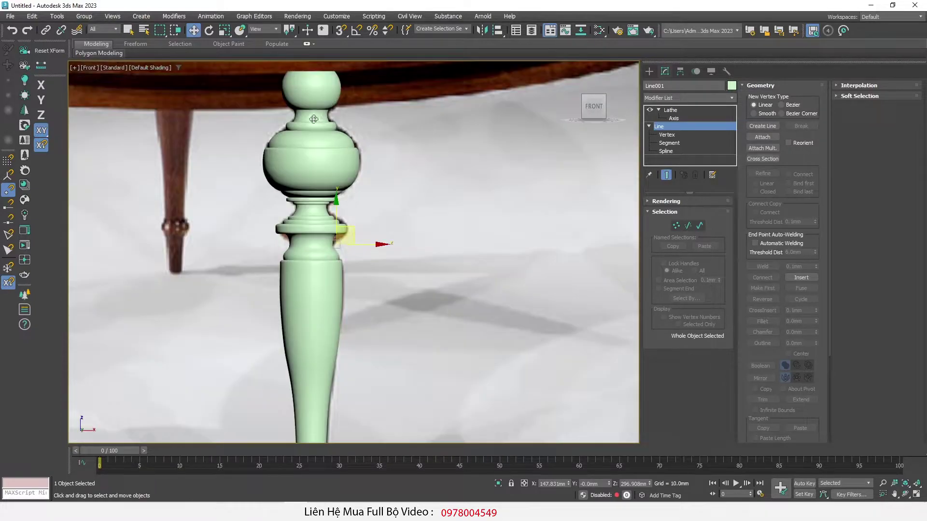
scroll(313, 119, "up", 3)
scroll(310, 118, "down", 3)
scroll(318, 161, "up", 1)
scroll(321, 167, "down", 1)
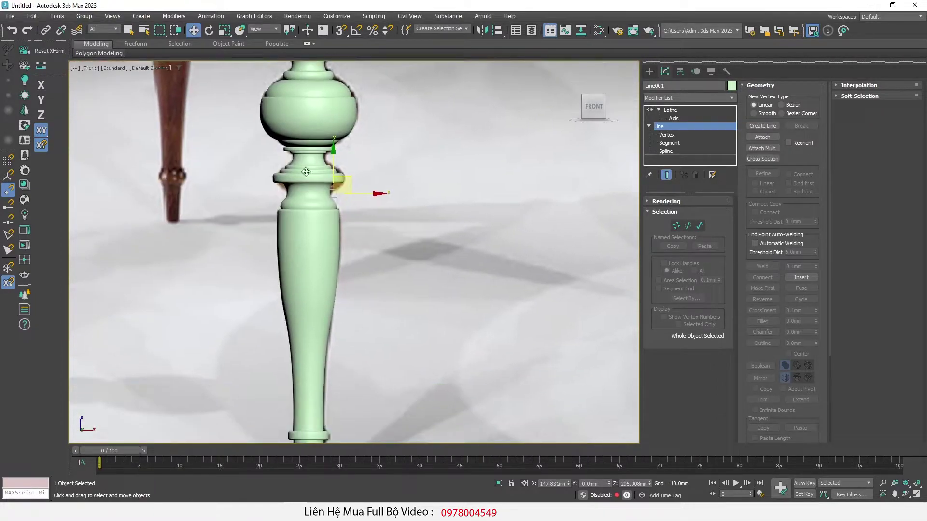
scroll(321, 168, "down", 5)
right_click(404, 194)
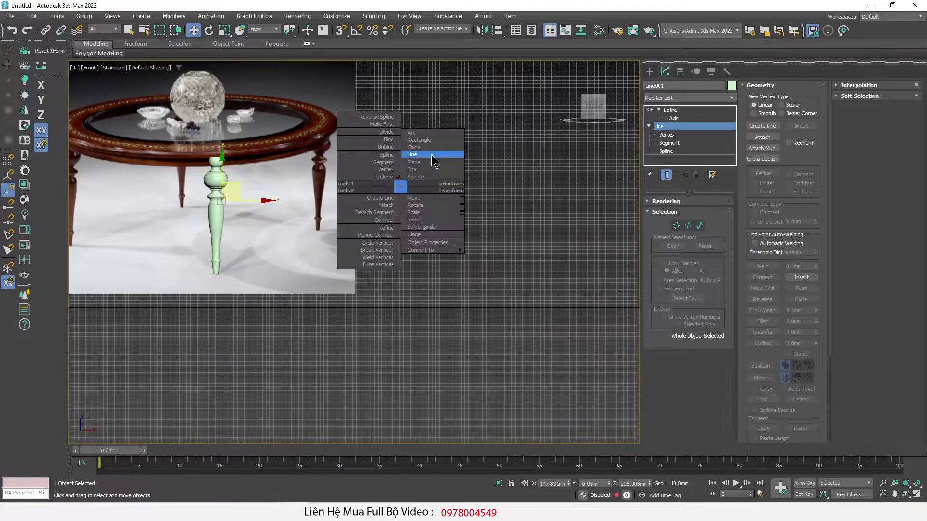
left_click(437, 142)
left_click_drag(433, 164, 453, 279)
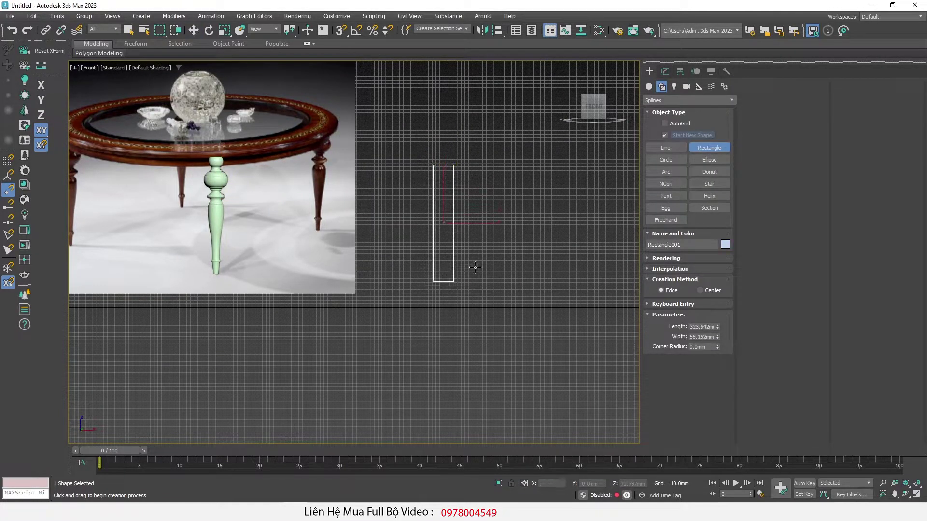
Step: Set the rectangle's Length to 370 mm in the Modify panel
scroll(439, 213, "up", 3)
key("w")
left_click(664, 71)
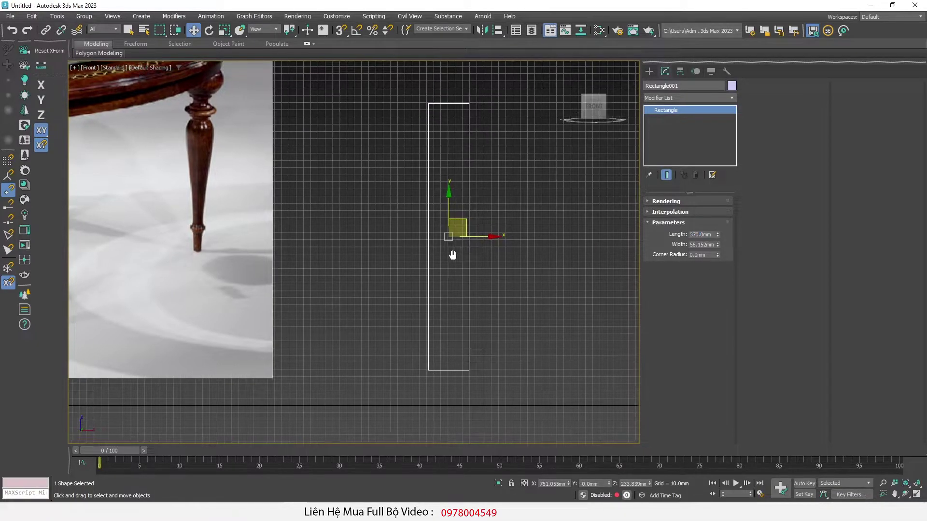
scroll(449, 256, "down", 4)
left_click(224, 218)
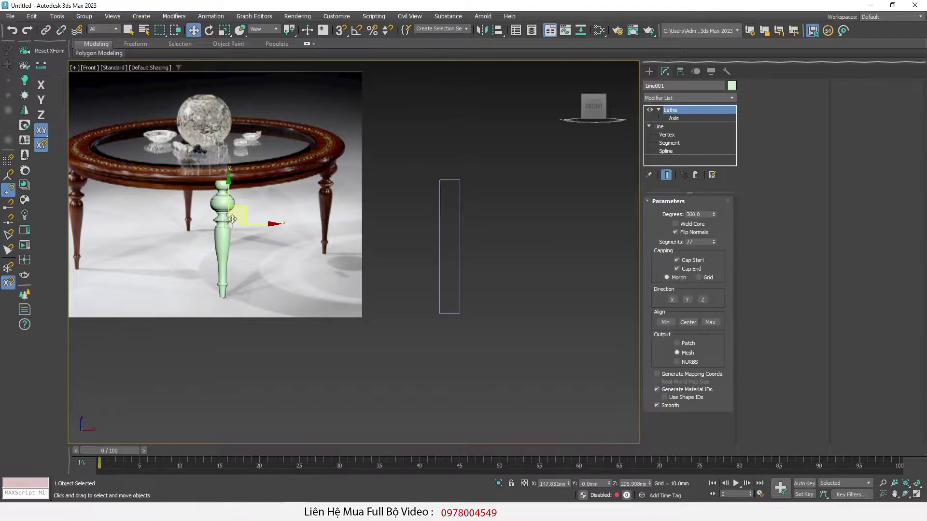
Step: Move the lathed leg onto the rectangle and scale it up to the guide's height
mouse_move(273, 225)
left_mouse_down()
mouse_move(528, 234)
mouse_move(503, 236)
left_mouse_up()
scroll(500, 239, "up", 2)
scroll(435, 212, "up", 3)
scroll(425, 263, "down", 2)
key("r")
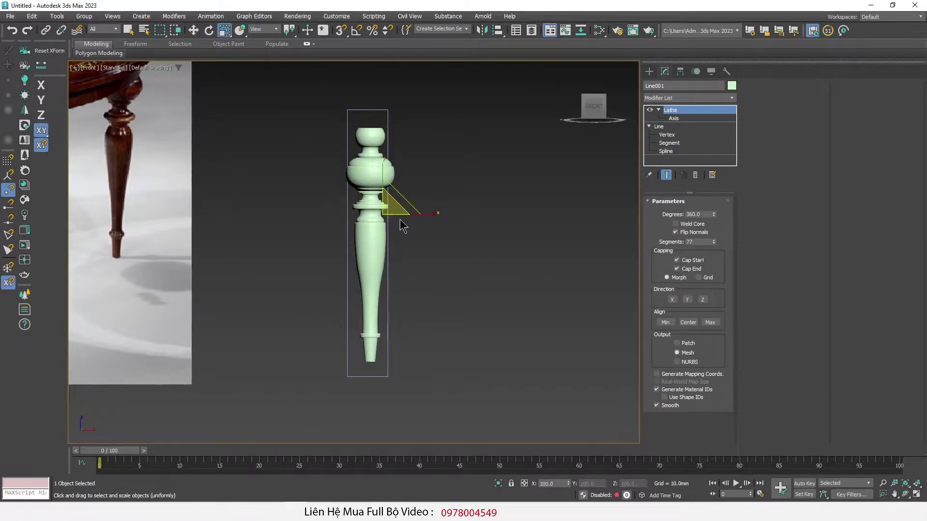
mouse_move(389, 208)
left_mouse_down()
mouse_move(409, 205)
mouse_move(401, 189)
left_mouse_up()
key("w")
left_click(408, 208)
left_click(372, 212)
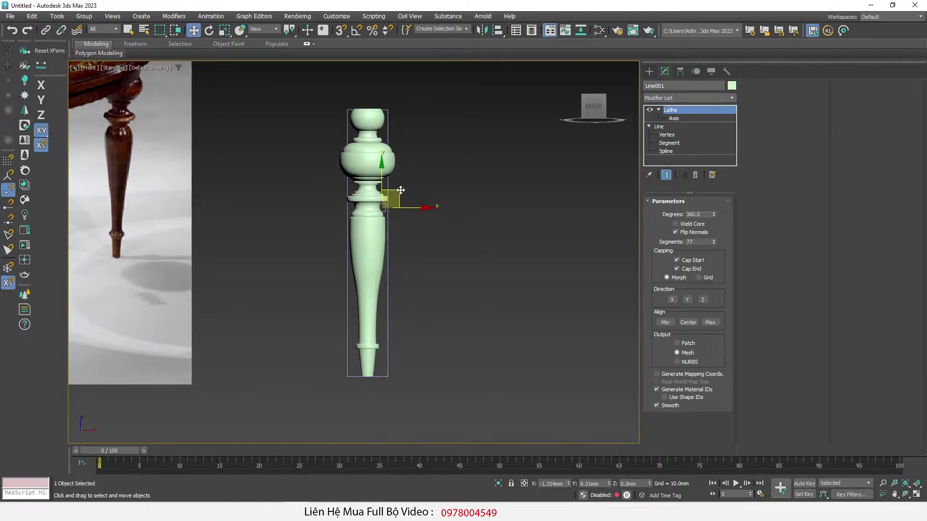
Step: Pan and zoom to compare the scaled leg with the reference table photo
scroll(387, 393, "up", 5)
scroll(389, 289, "down", 6)
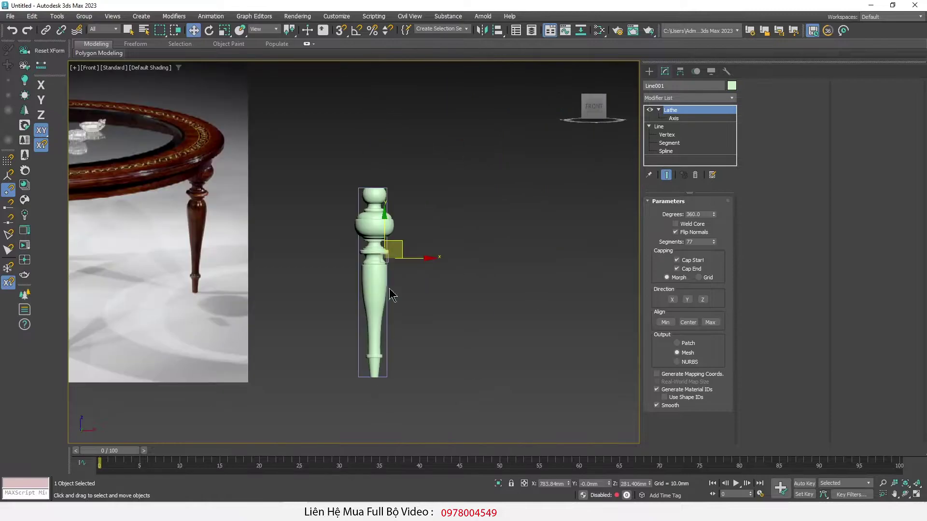
scroll(393, 251, "up", 4)
middle_click_drag(408, 385, 446, 313)
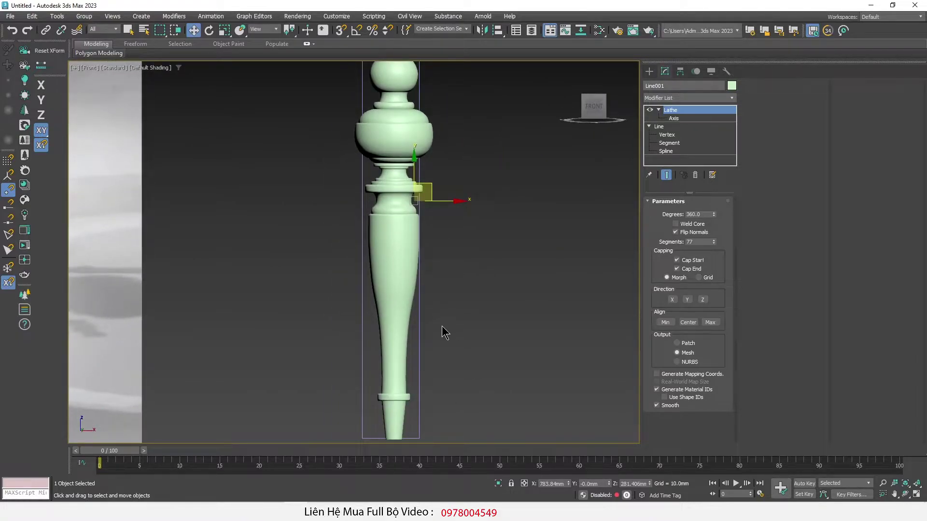
scroll(463, 321, "down", 2)
scroll(463, 321, "down", 2)
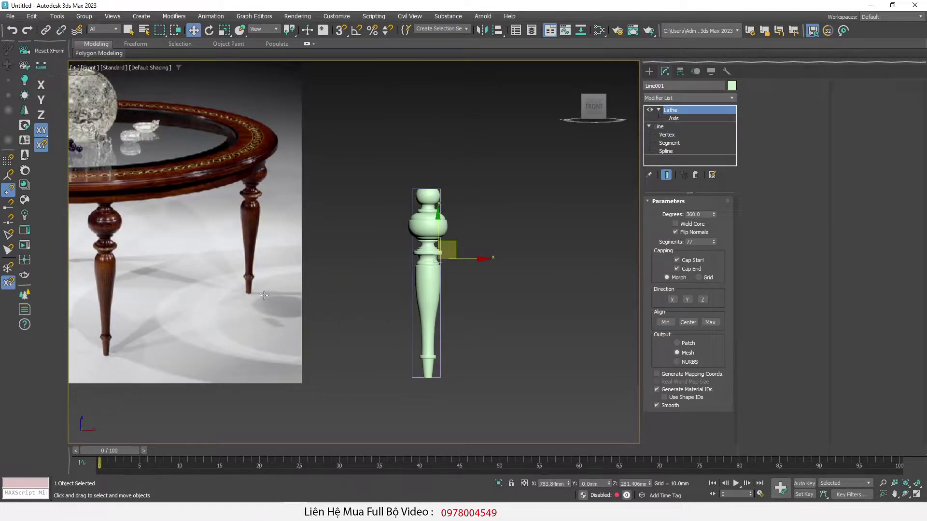
mouse_move(243, 293)
middle_mouse_down()
mouse_move(341, 269)
mouse_move(429, 265)
middle_mouse_up()
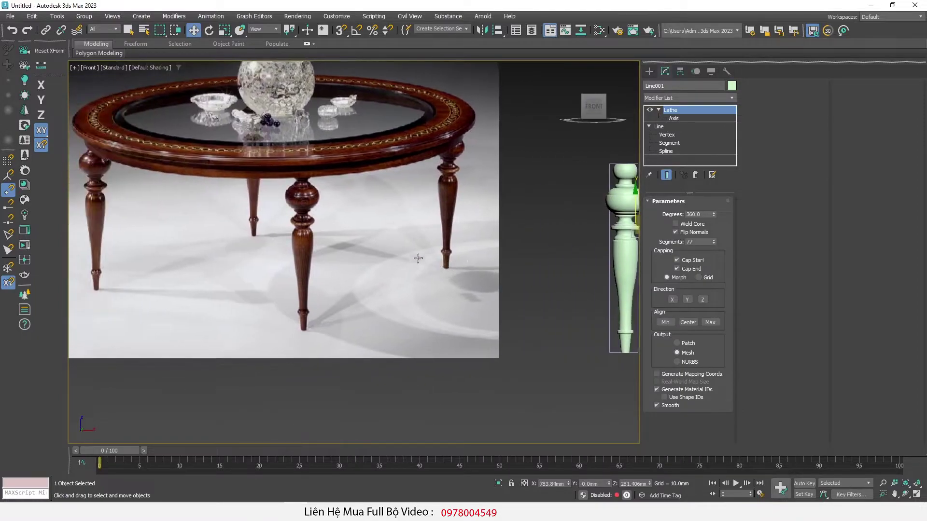
middle_click_drag(471, 200, 507, 220)
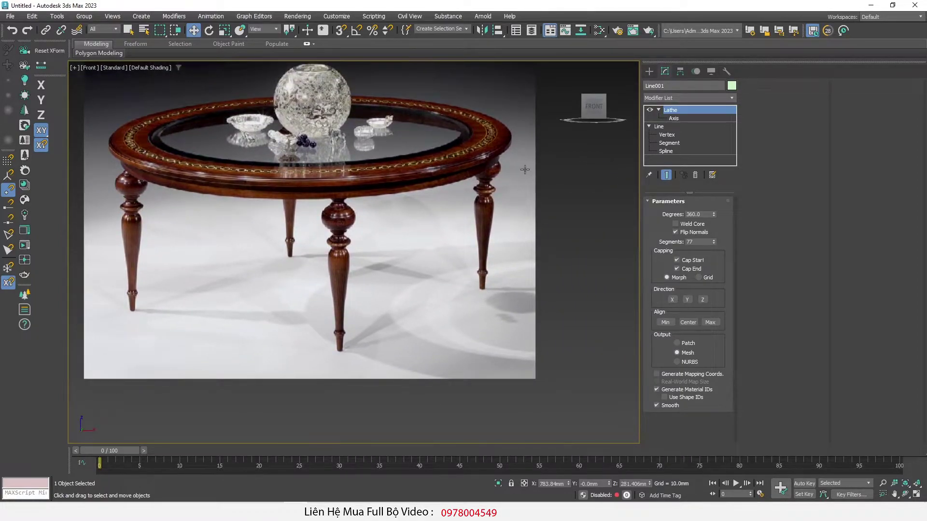
middle_click_drag(524, 169, 361, 190)
scroll(296, 152, "up", 3)
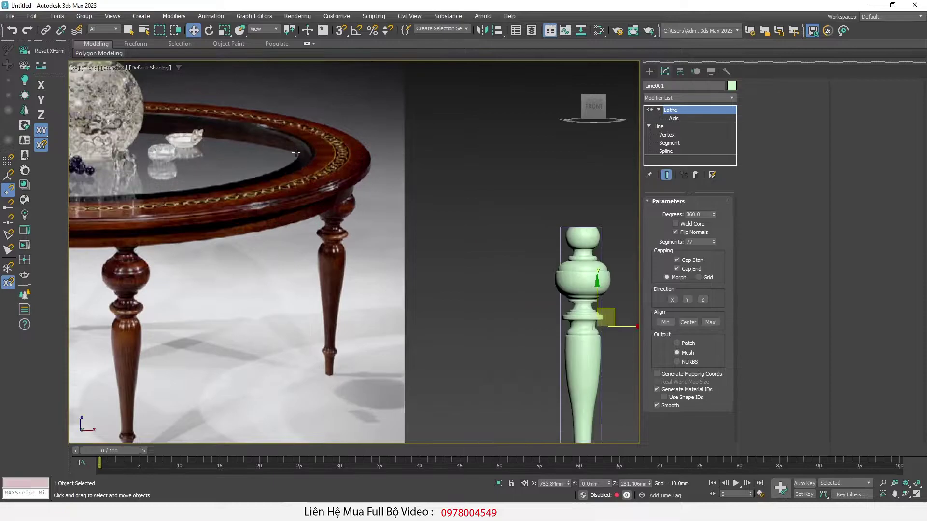
scroll(311, 160, "down", 2)
scroll(310, 160, "down", 3)
scroll(248, 234, "up", 8)
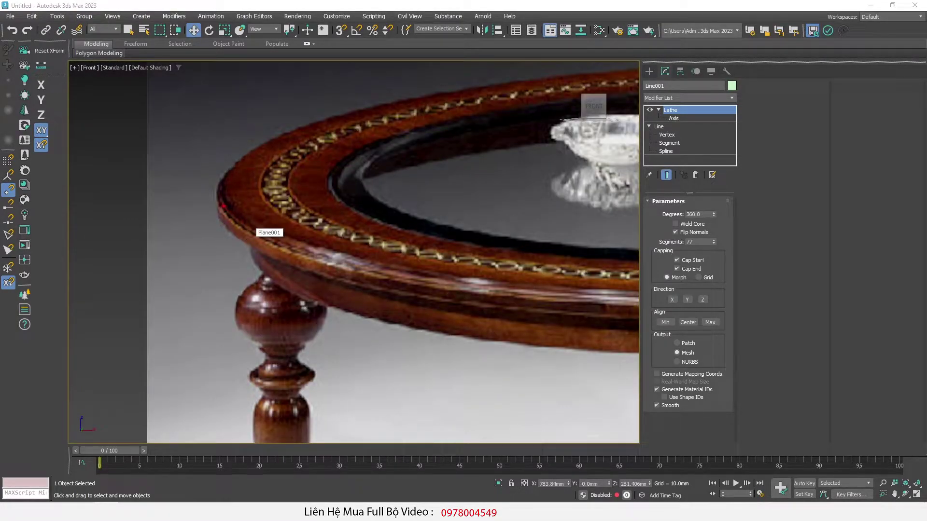
middle_click_drag(322, 325, 298, 283)
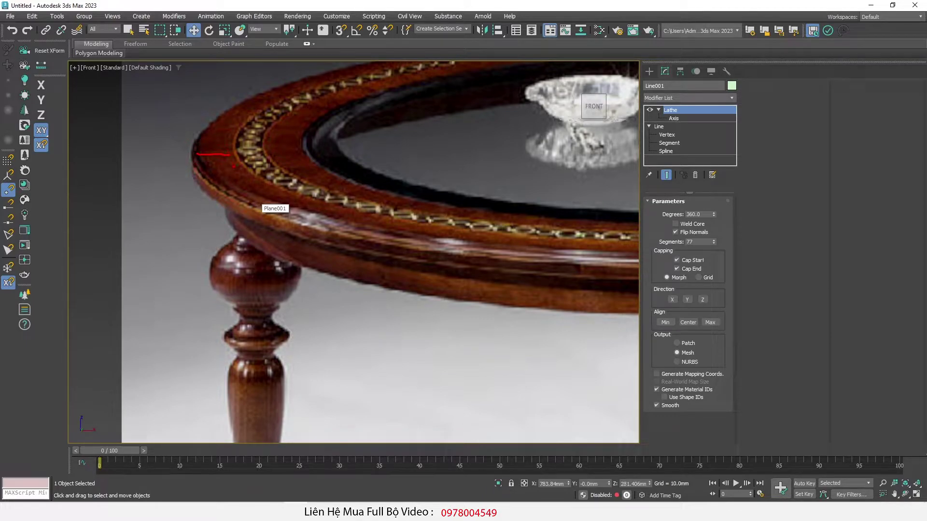
middle_click_drag(256, 200, 234, 213)
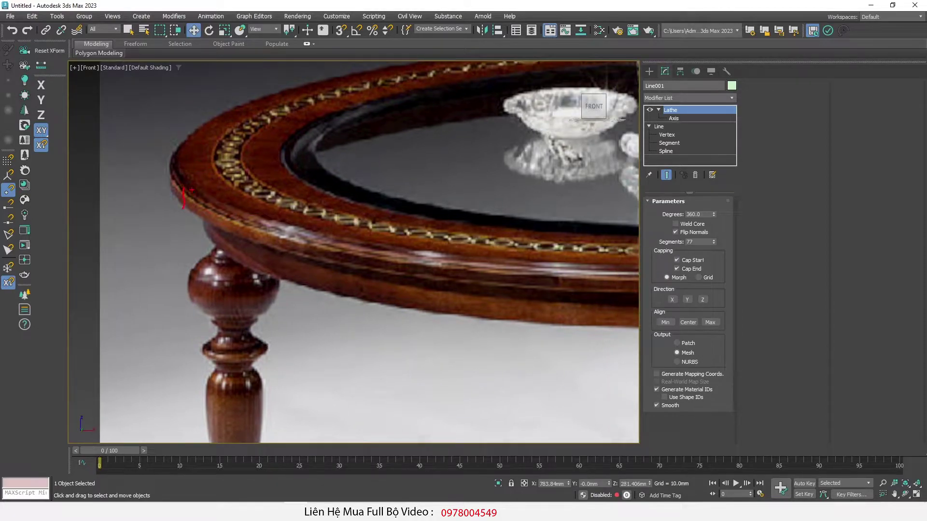
left_click_drag(184, 187, 302, 182)
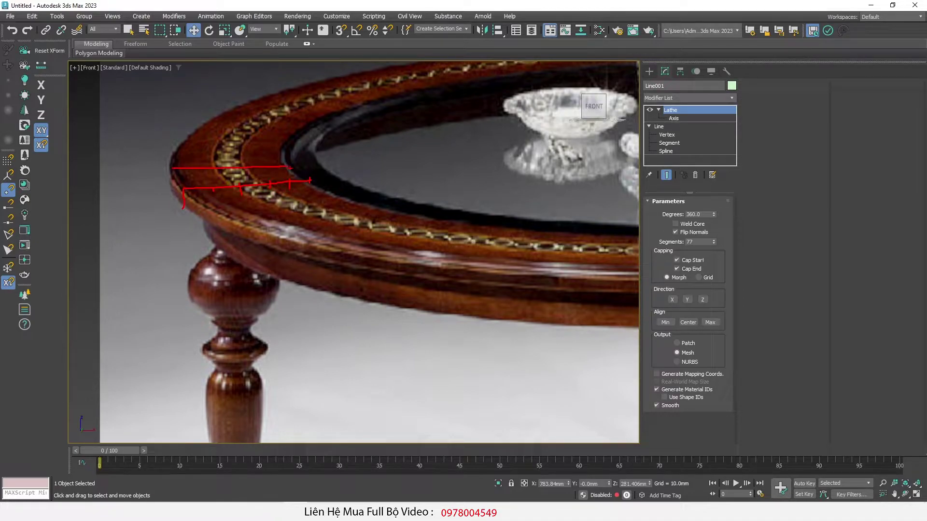
middle_click_drag(342, 175, 260, 183)
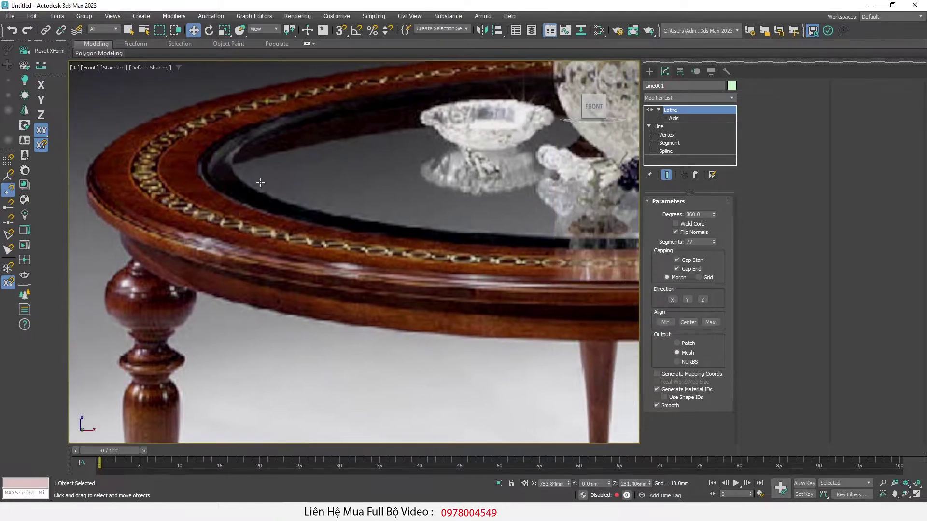
scroll(267, 185, "down", 5)
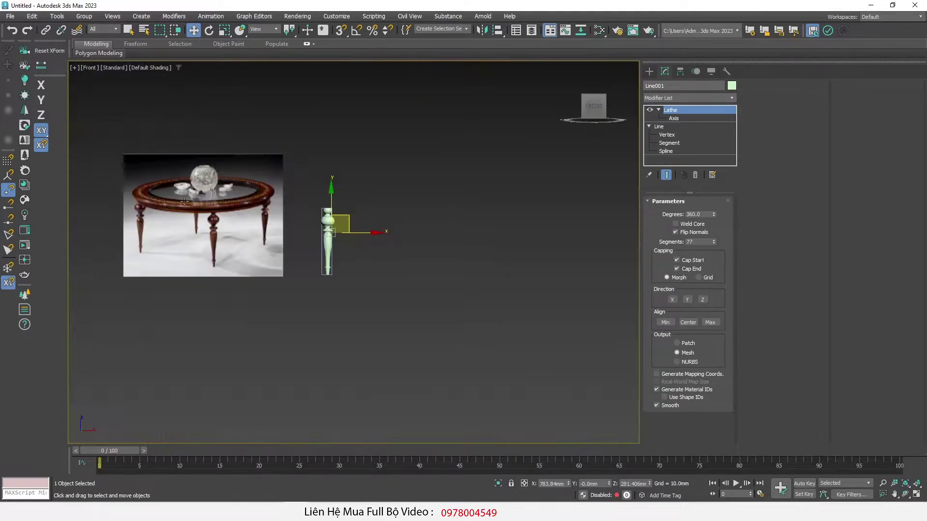
Step: Draw a new rectangle beside the leg in the Front view
scroll(352, 225, "up", 2)
right_click(335, 194)
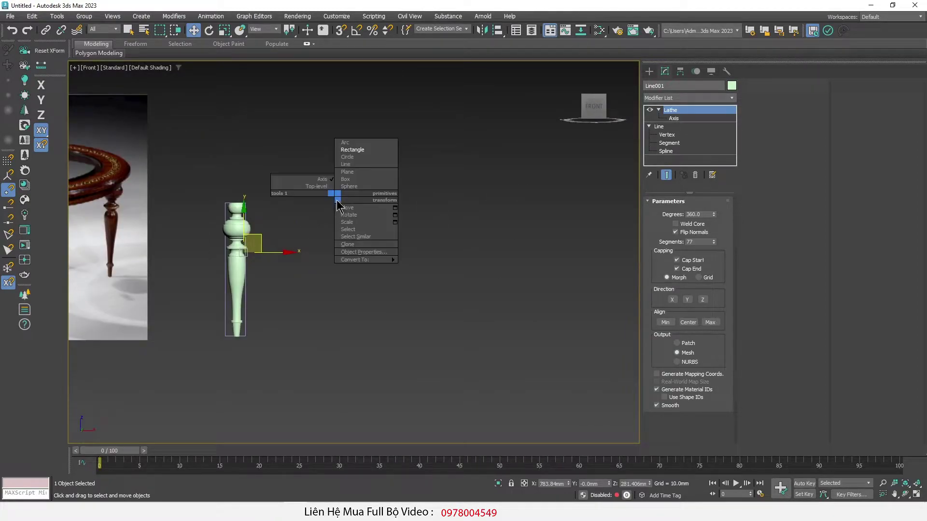
left_click(375, 150)
middle_click_drag(395, 207, 355, 201)
left_click_drag(358, 203, 448, 239)
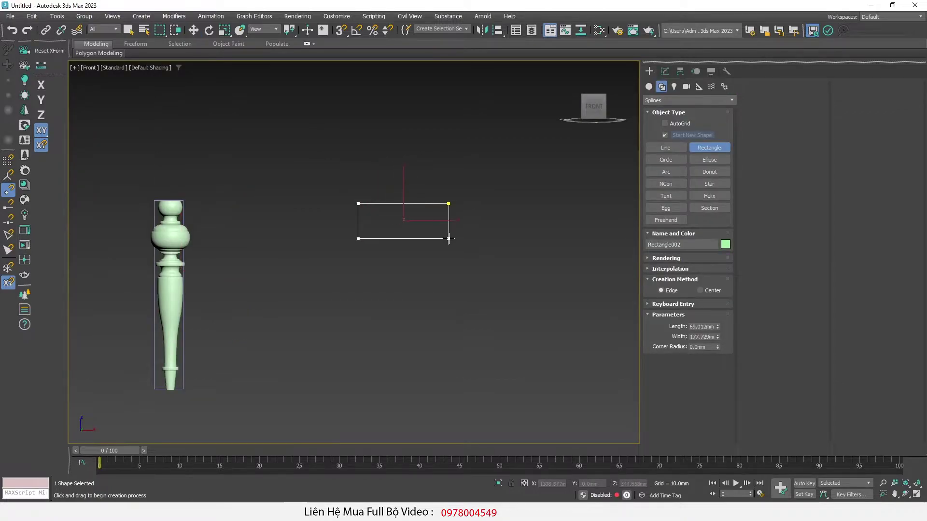
right_click(505, 223)
scroll(505, 223, "down", 3)
scroll(436, 193, "up", 3)
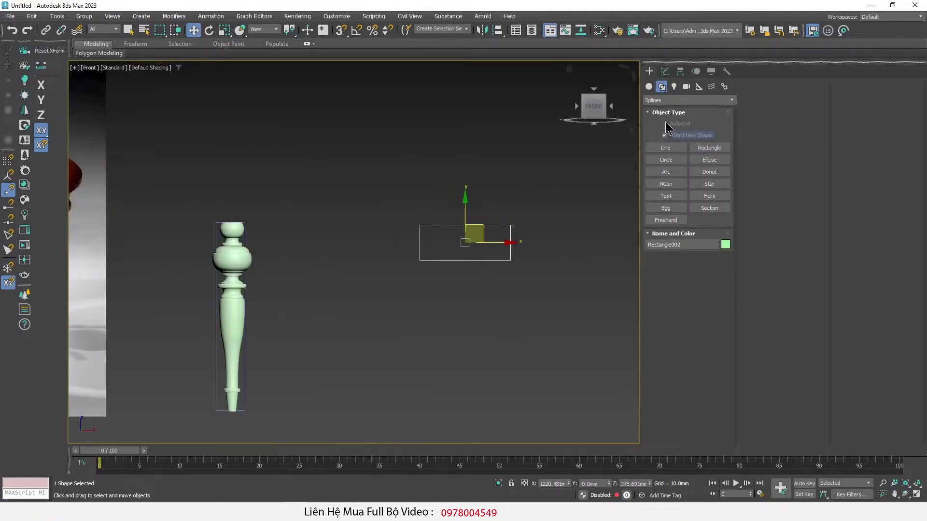
Step: Set the rectangle's Length to 20 mm and Width to 100 mm
left_click(664, 72)
left_click_drag(717, 235, 708, 235)
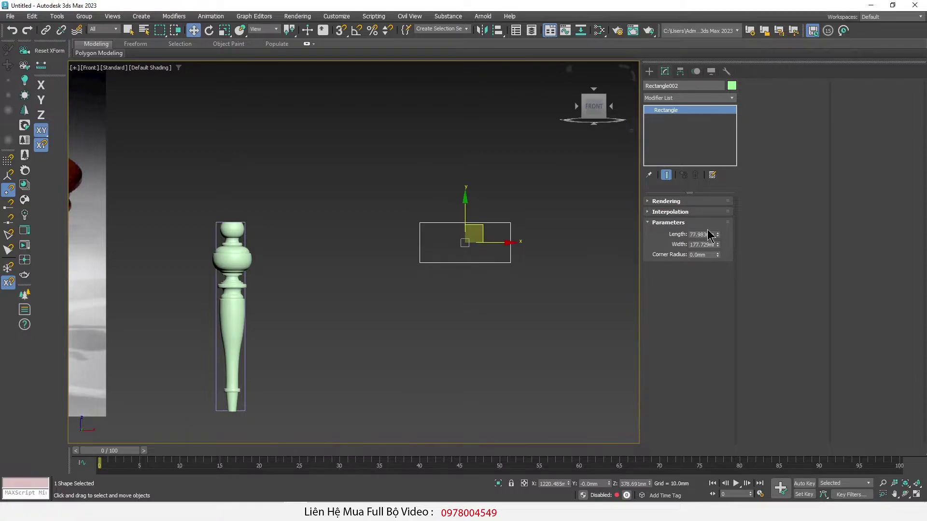
double_click(707, 234)
type("0")
key("Tab")
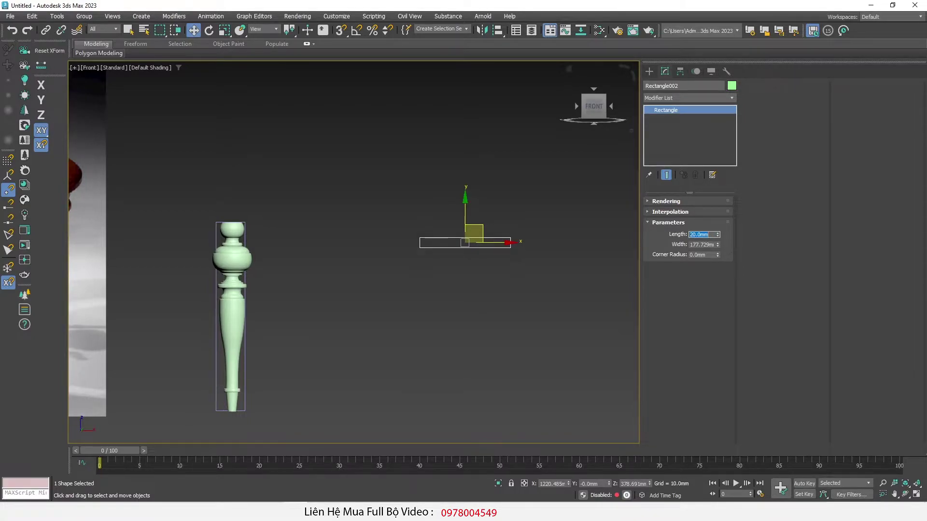
type("0")
key("Return")
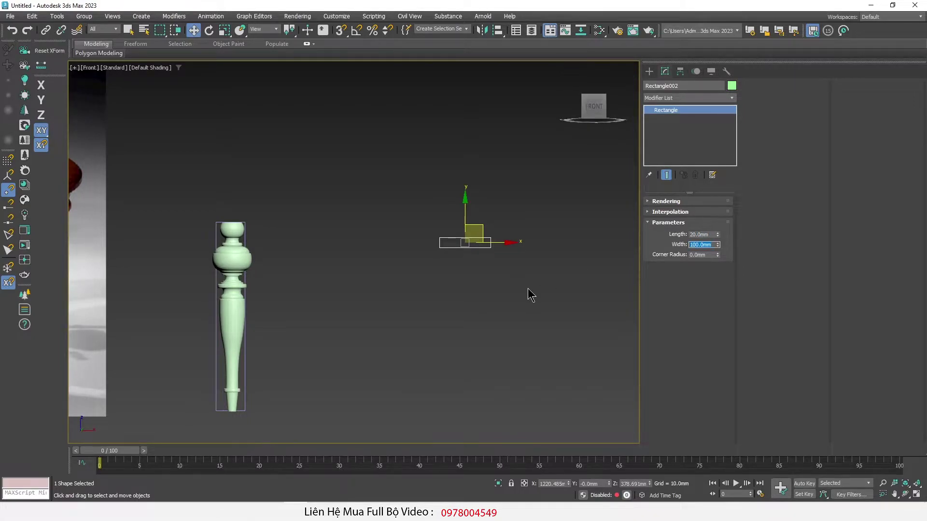
scroll(531, 287, "down", 3)
scroll(288, 223, "up", 4)
scroll(337, 255, "up", 2)
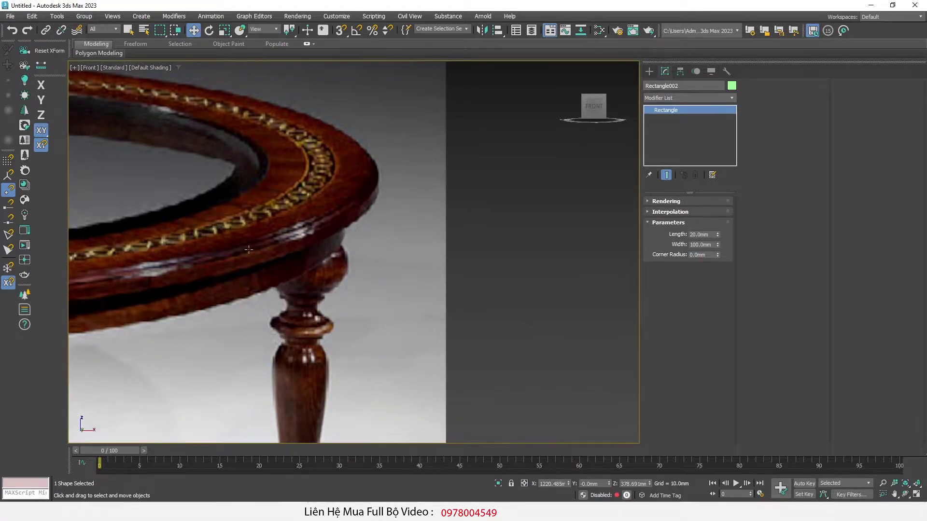
scroll(472, 251, "down", 5)
scroll(411, 289, "up", 4)
scroll(438, 236, "up", 3)
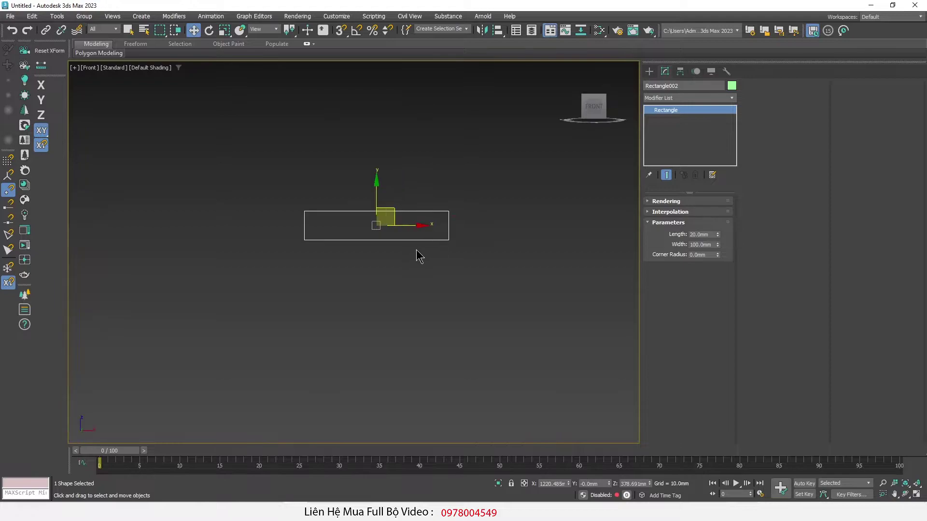
Step: Shift-drag the rectangle downward to make an independent Copy
middle_click_drag(416, 250, 460, 283)
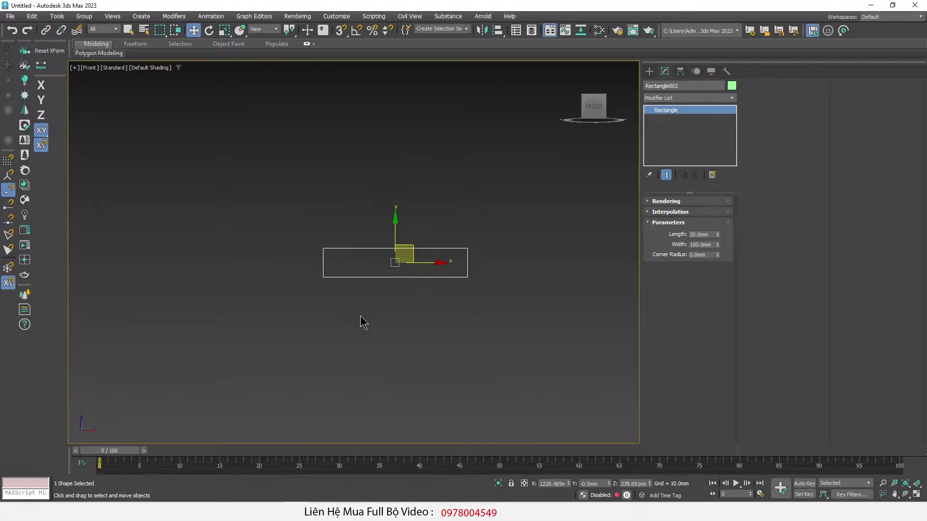
key("Escape")
left_click_drag(396, 234, 396, 317, "shift")
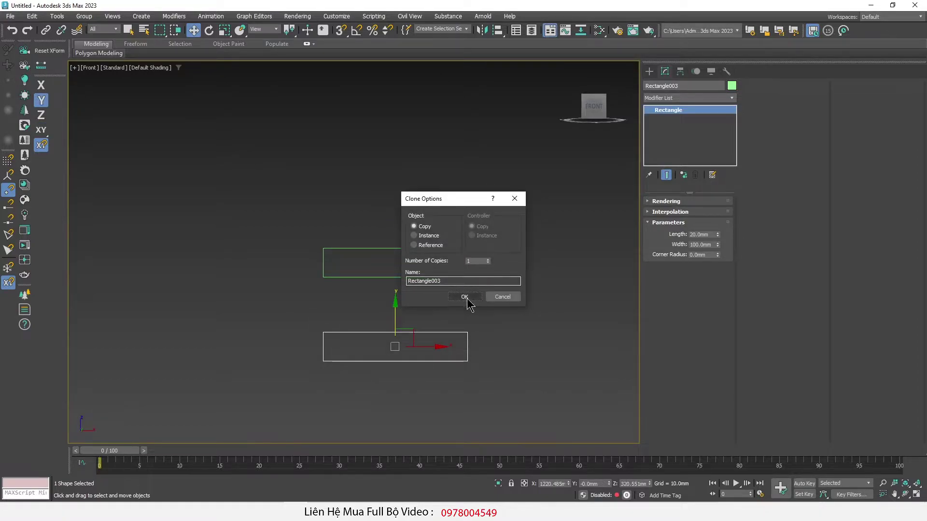
left_click(464, 297)
Step: Size the copy to a 60 × 60 mm square
double_click(706, 234)
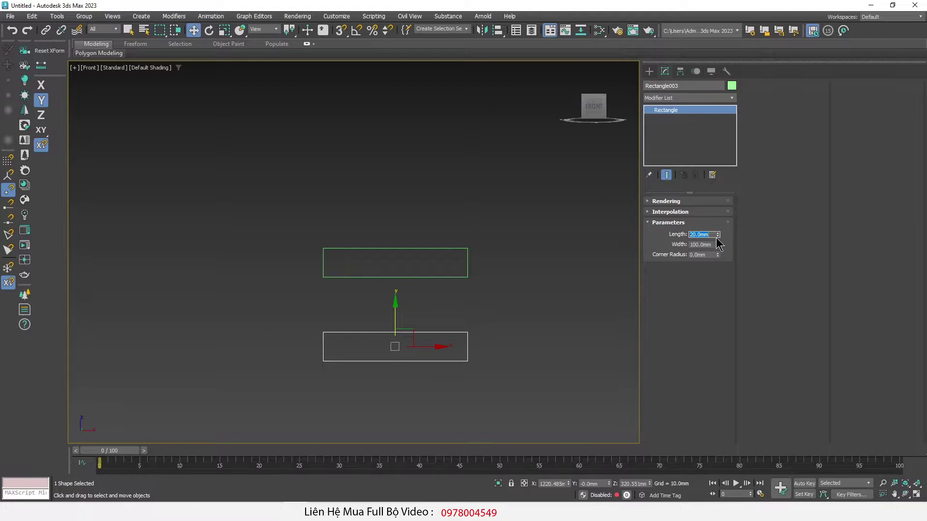
type("33")
key("Return")
double_click(707, 235)
key("Return")
key("Tab")
type("60")
key("Return")
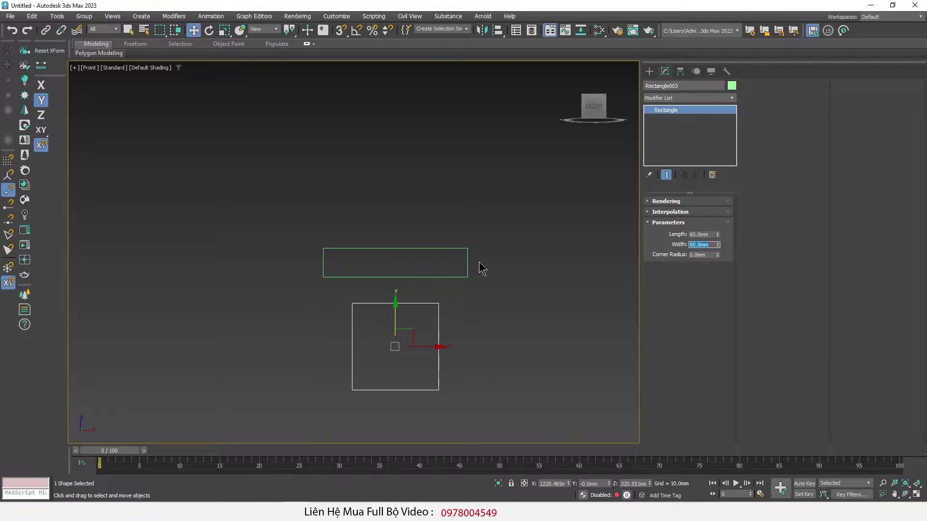
Step: Snap the square flush under the rectangle, aligning top and left edges
key("s")
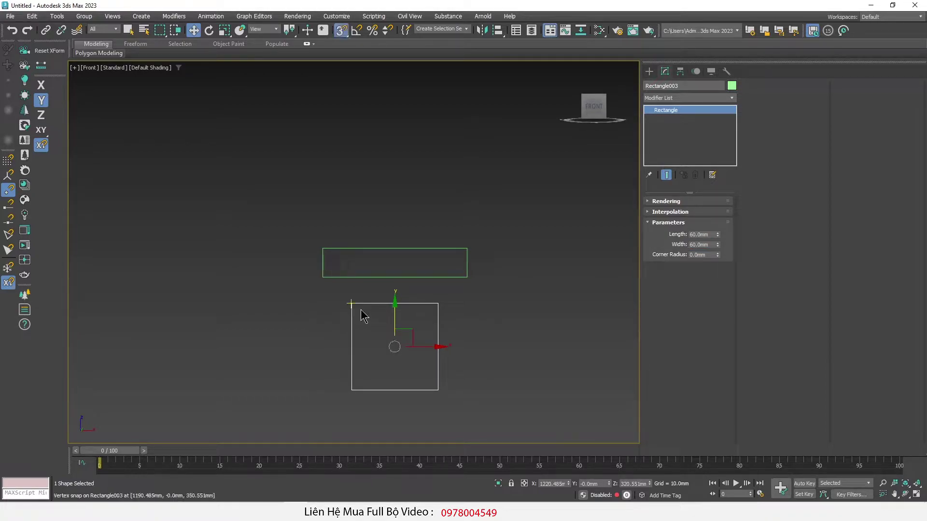
left_click_drag(351, 303, 325, 279)
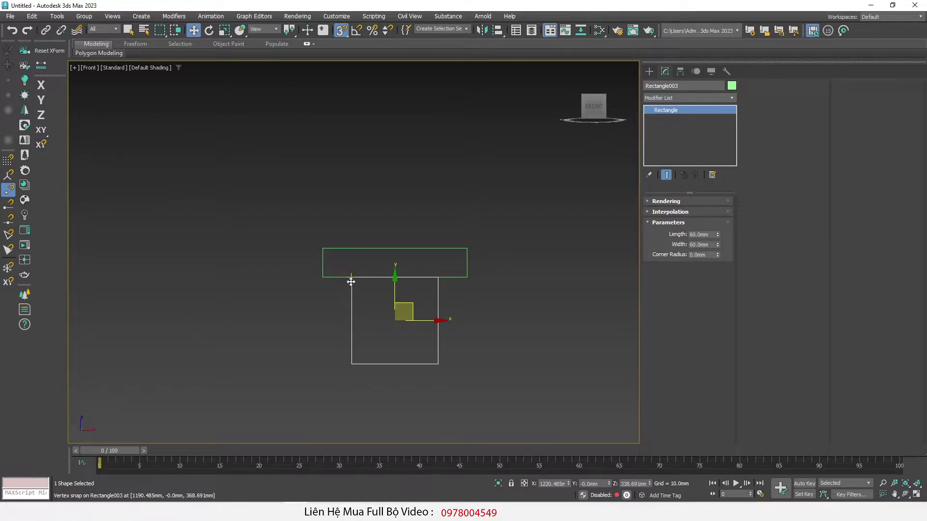
left_click_drag(351, 281, 322, 281)
key("s")
key("F6")
left_click(345, 263)
left_click(322, 309)
right_click(384, 287)
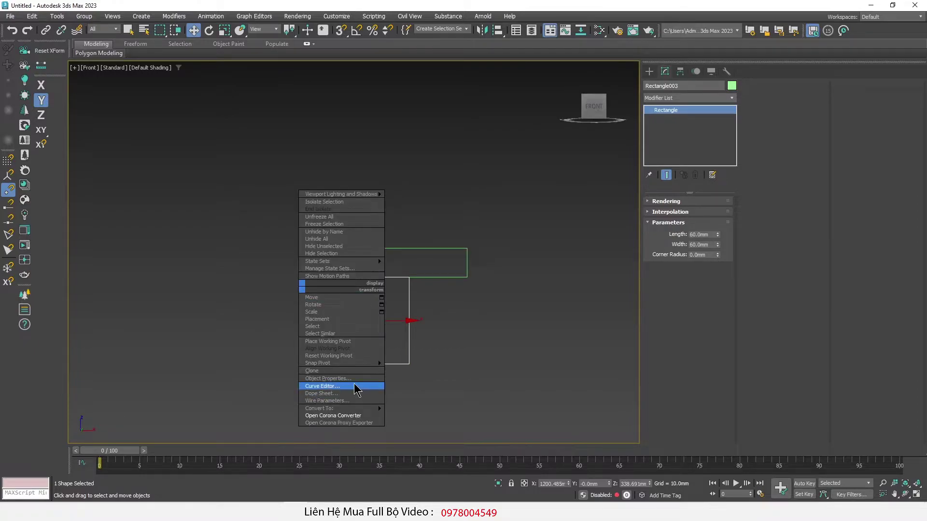
mouse_move(320, 409)
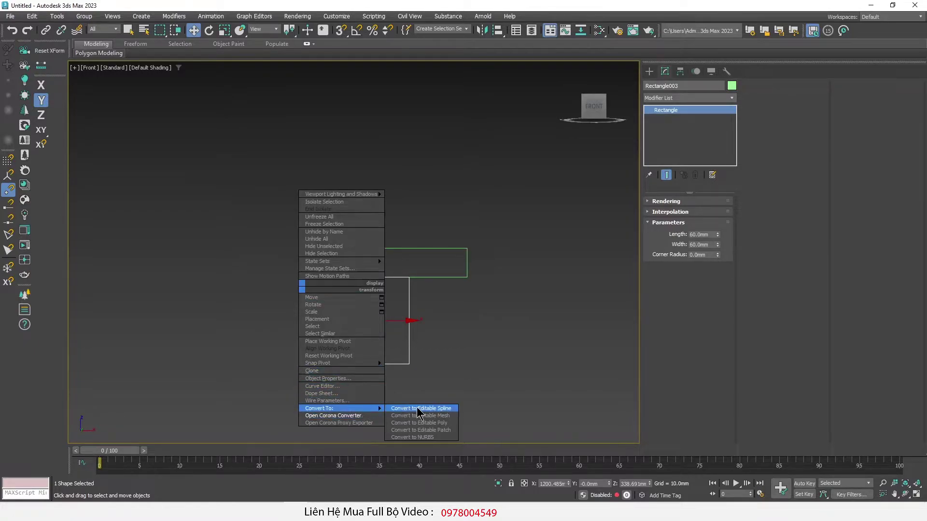
Step: Convert the square to Editable Spline and attach Rectangle002 to it
left_click(419, 409)
right_click(377, 291)
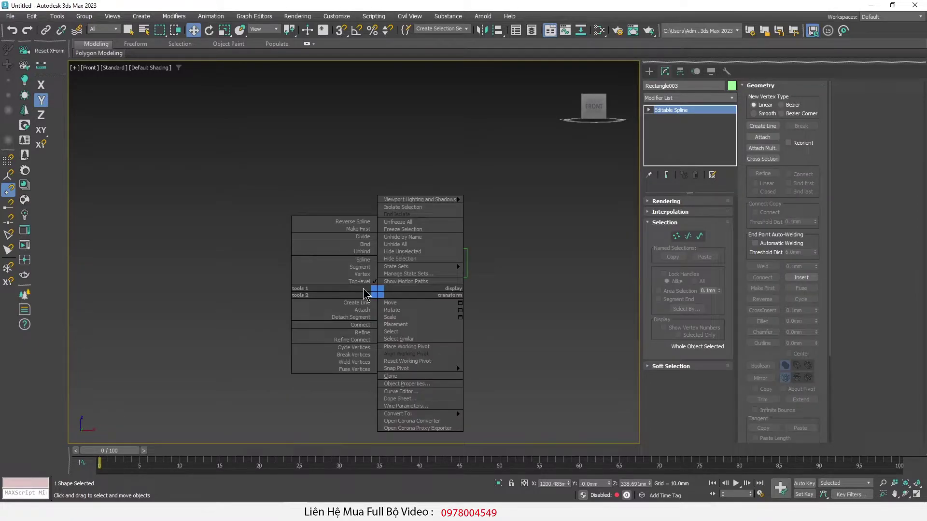
left_click(361, 310)
left_click(388, 249)
key("w")
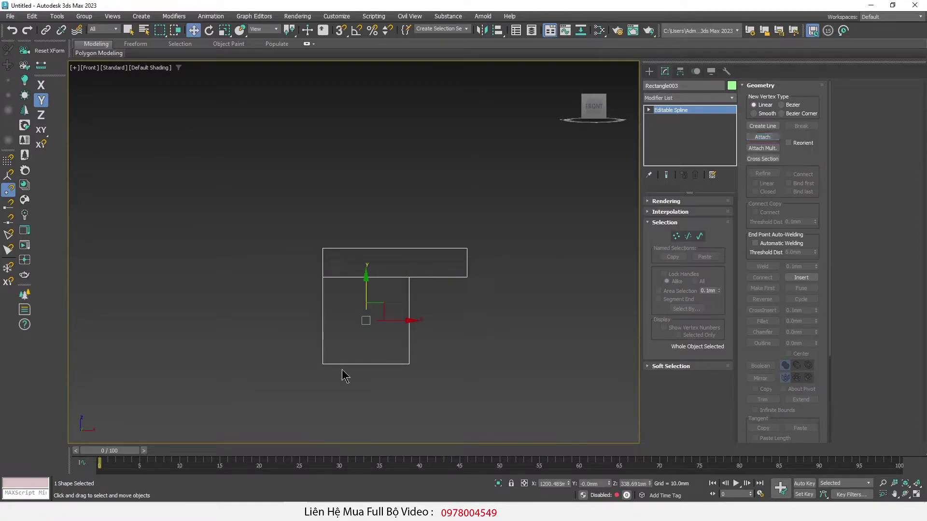
scroll(365, 319, "up", 2)
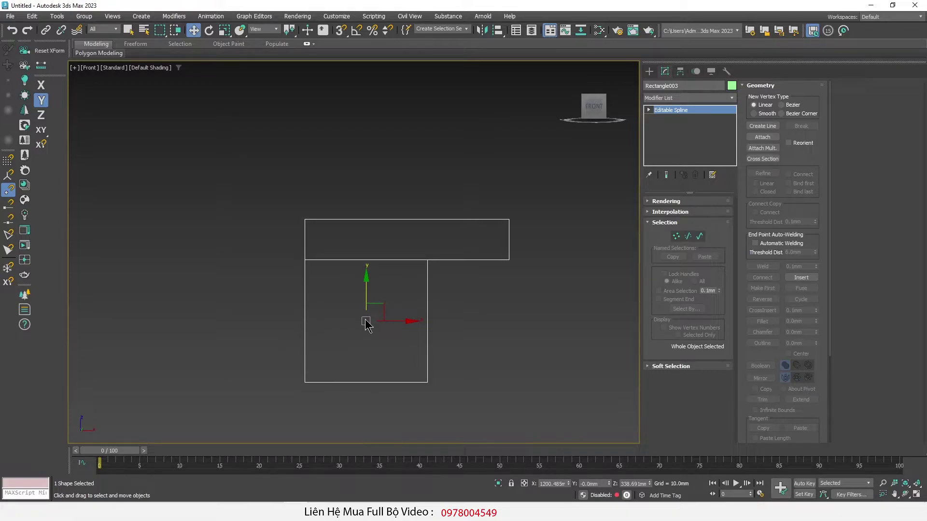
key("2")
left_click(353, 260)
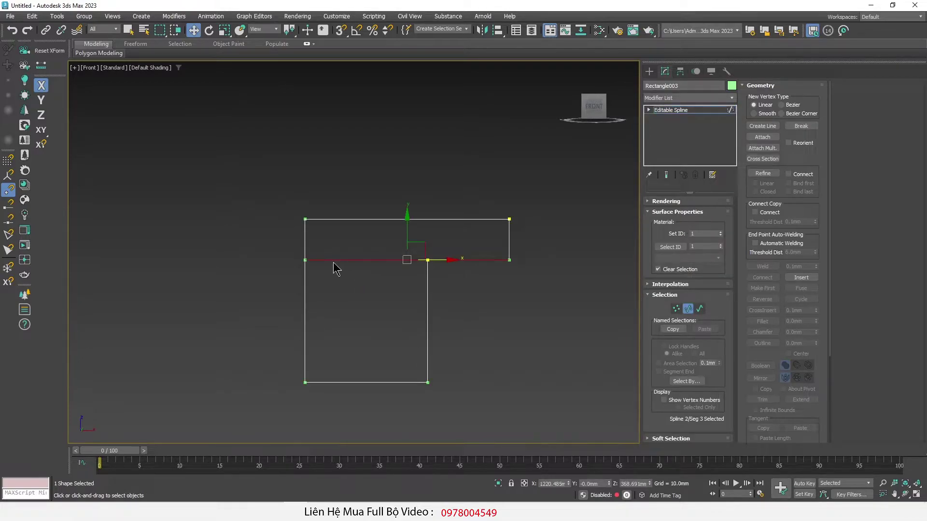
Step: Select the rectangle's bottom edge and raise its lower-left vertex to bend it
left_click_drag(275, 248, 457, 302)
left_click(363, 270)
left_click(363, 260)
left_click_drag(248, 248, 444, 295)
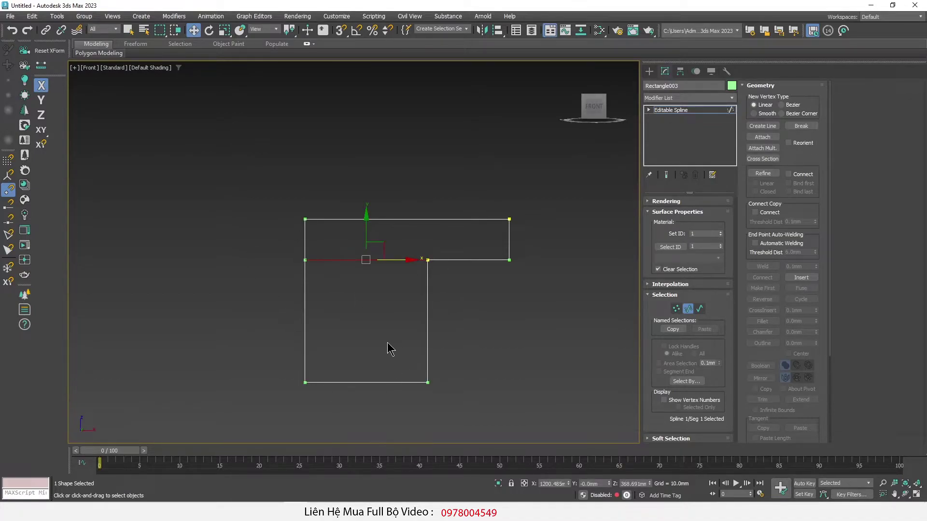
left_click(374, 260)
key("1")
left_click(305, 260)
mouse_move(324, 244)
left_mouse_down()
mouse_move(333, 218)
mouse_move(368, 220)
mouse_move(380, 238)
left_mouse_up()
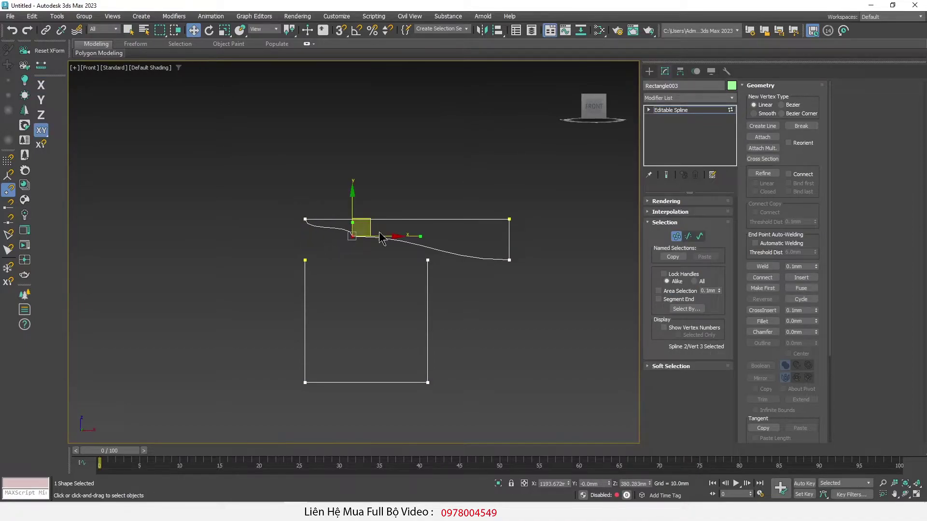
scroll(391, 273, "up", 5)
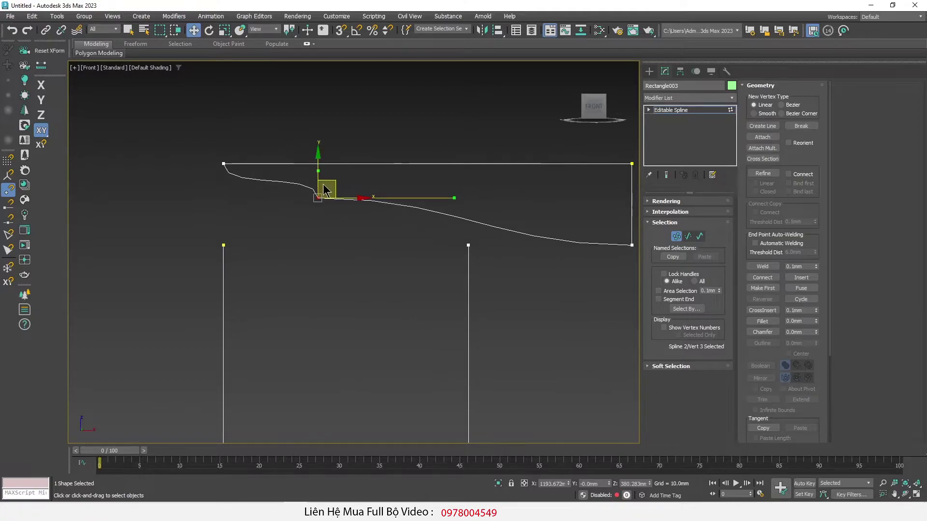
Step: Select the right curved segment, undo a stray edit, then pick the vertices at the curve's step
key("2")
left_click(289, 181)
left_click(465, 213)
left_click(323, 227)
key("ctrl+z")
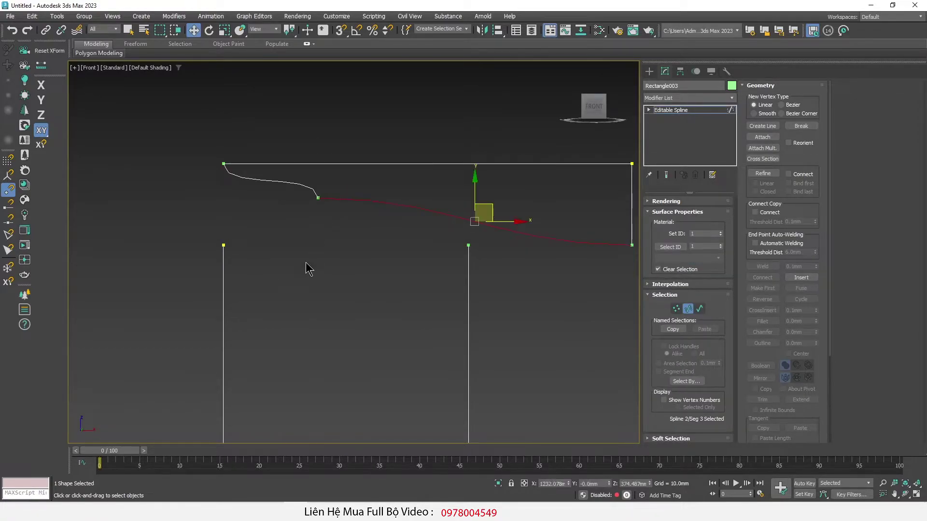
key("1")
left_click(314, 233)
left_click(318, 197)
left_click(295, 263)
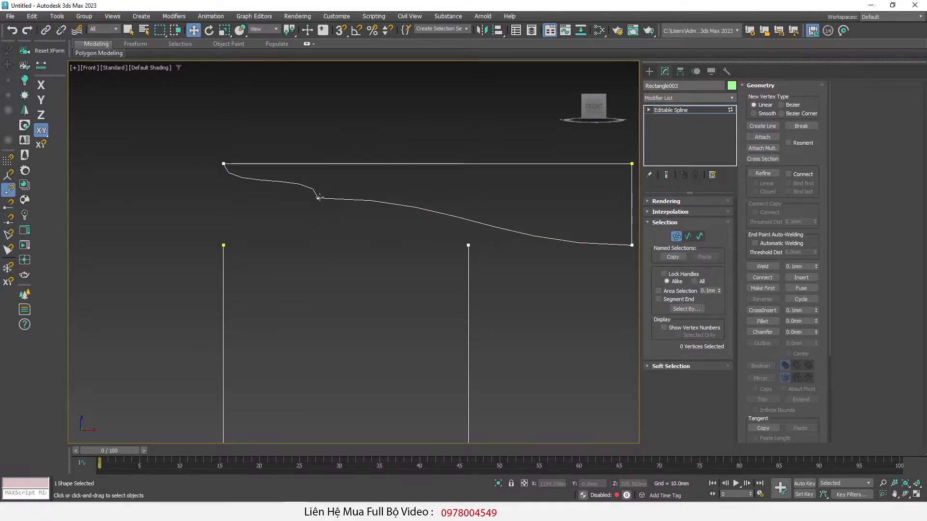
left_click(319, 197)
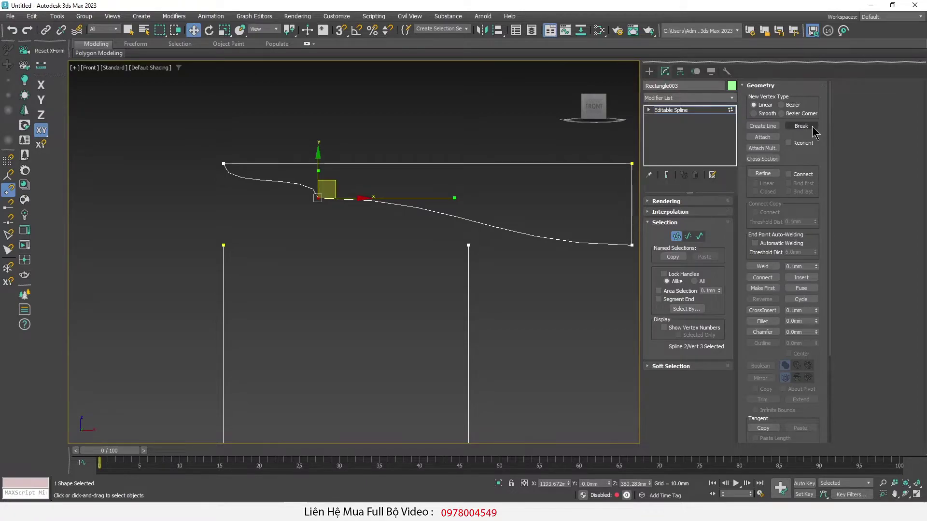
Step: Break the step vertex and lower the split vertices to flatten the curve
left_click(810, 126)
left_click(318, 198)
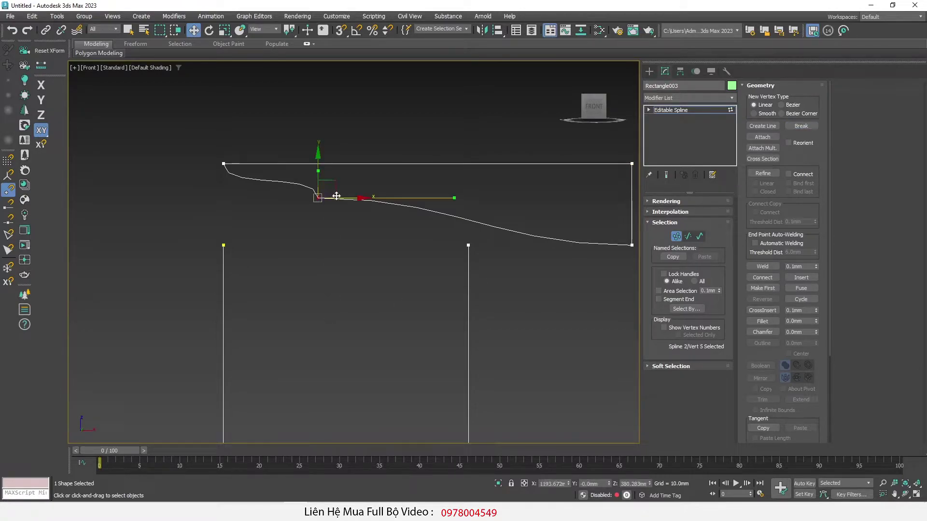
left_click_drag(333, 188, 271, 253)
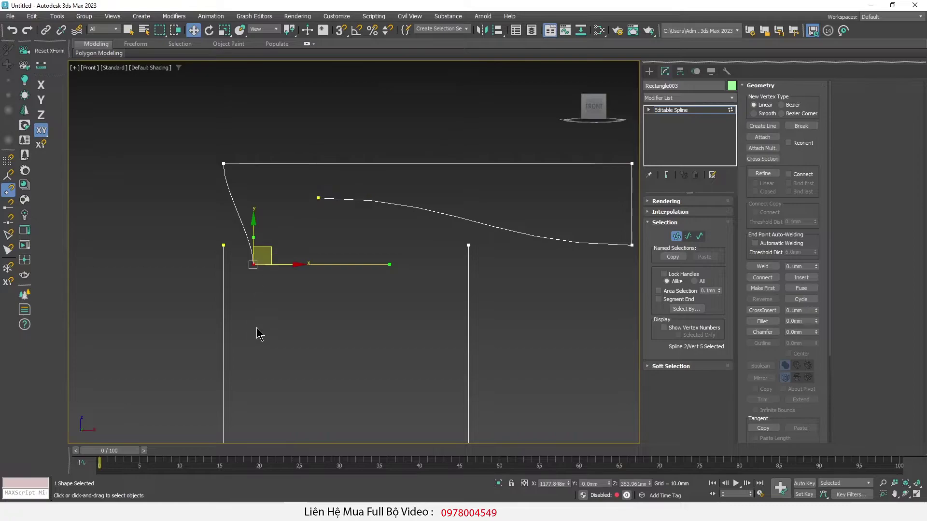
left_click_drag(341, 177, 311, 223)
left_click_drag(337, 184, 319, 220)
left_click_drag(240, 290, 326, 259)
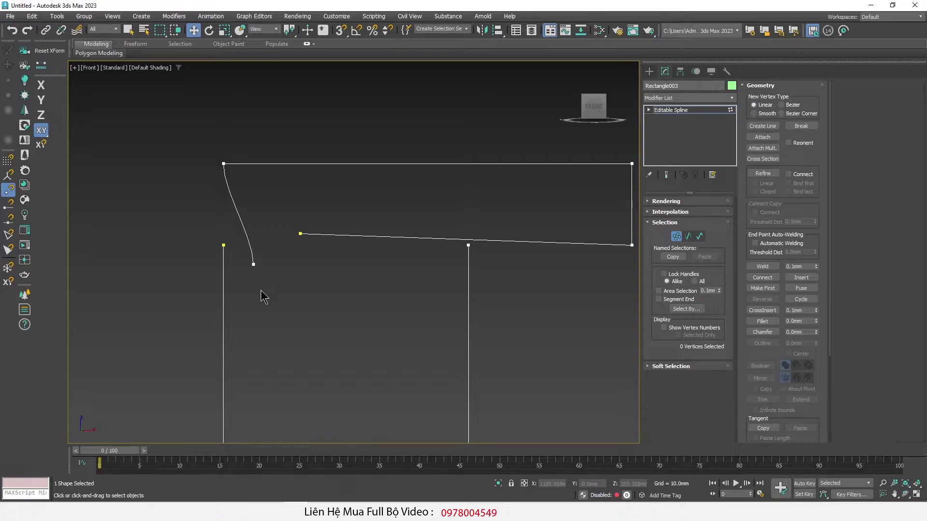
Step: Fuse the two profile corner vertices into one point
left_click_drag(254, 289, 336, 224)
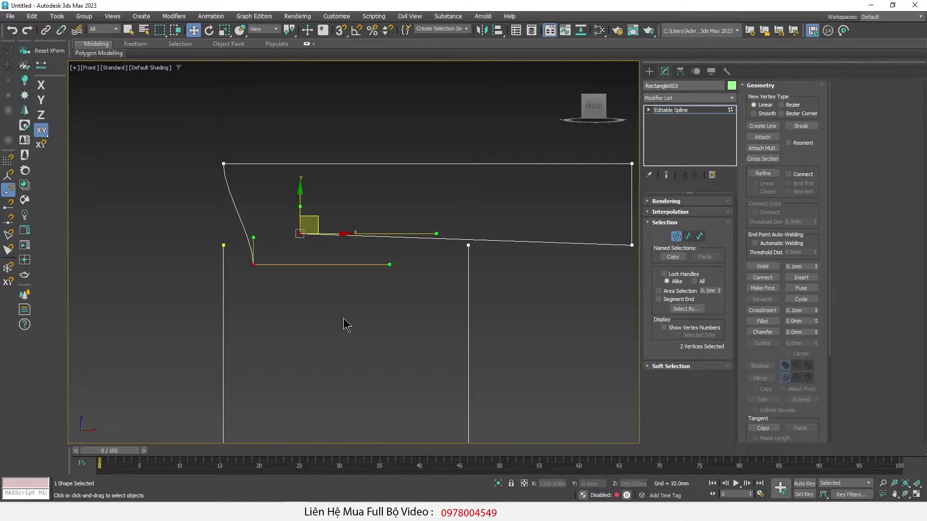
left_click_drag(275, 275, 244, 253)
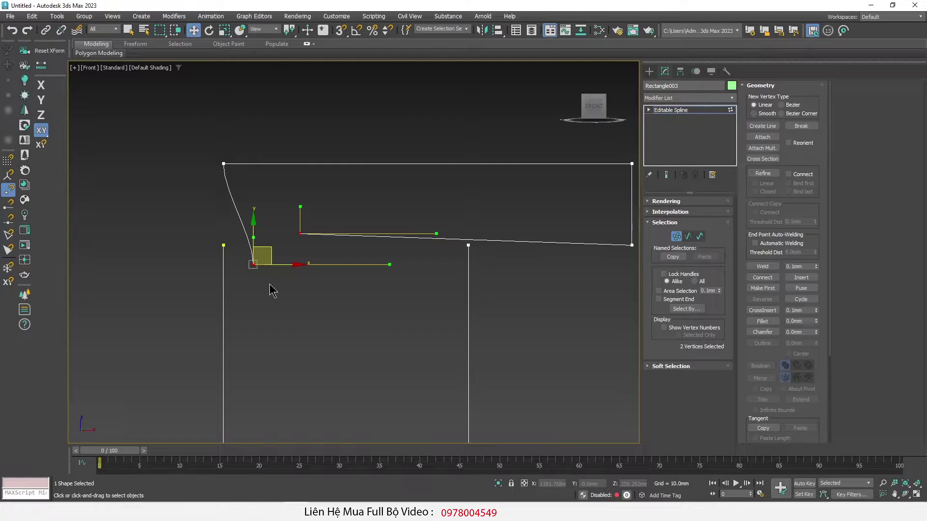
left_click(301, 233)
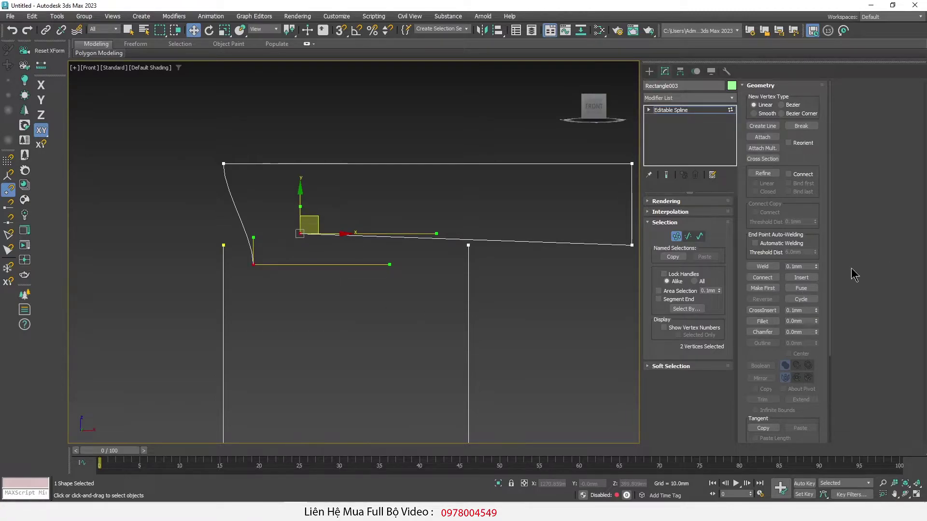
left_click(813, 290)
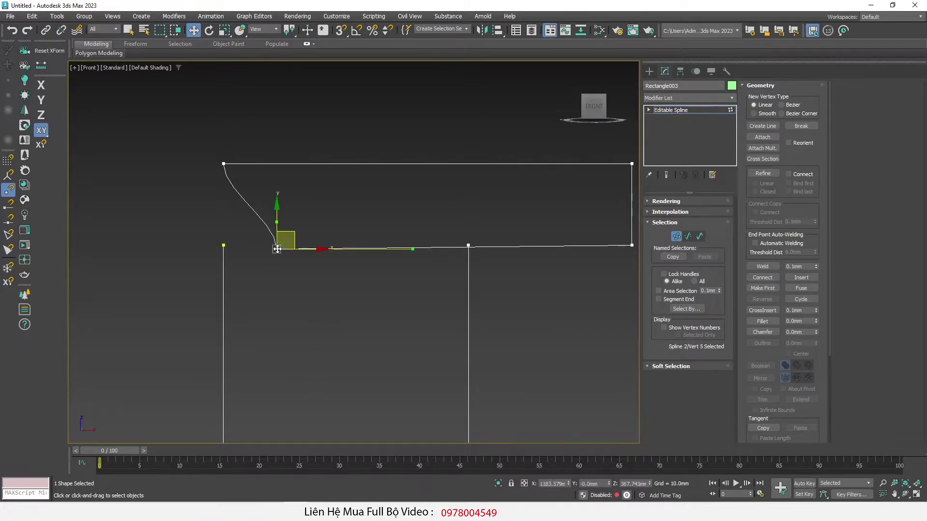
mouse_move(294, 231)
left_mouse_down("shift")
mouse_move(308, 198)
mouse_move(243, 159)
left_mouse_up("shift")
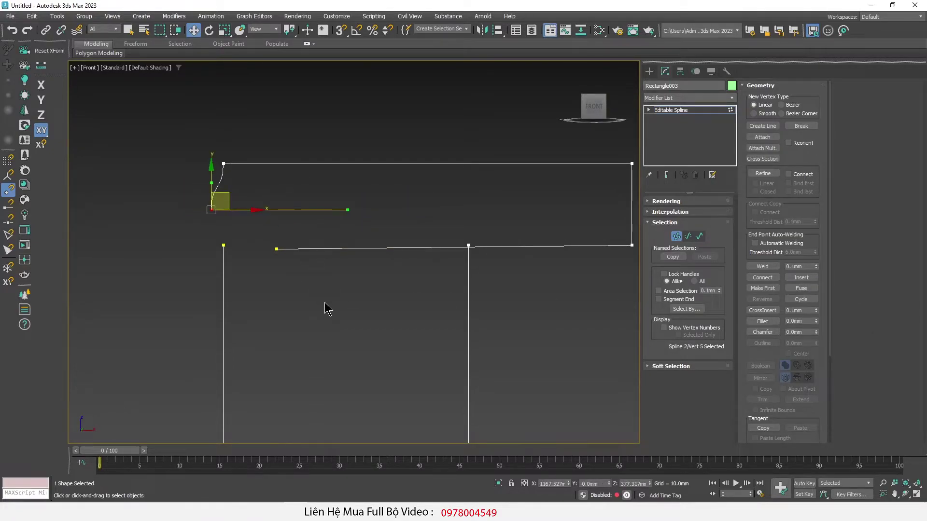
key("ctrl+z")
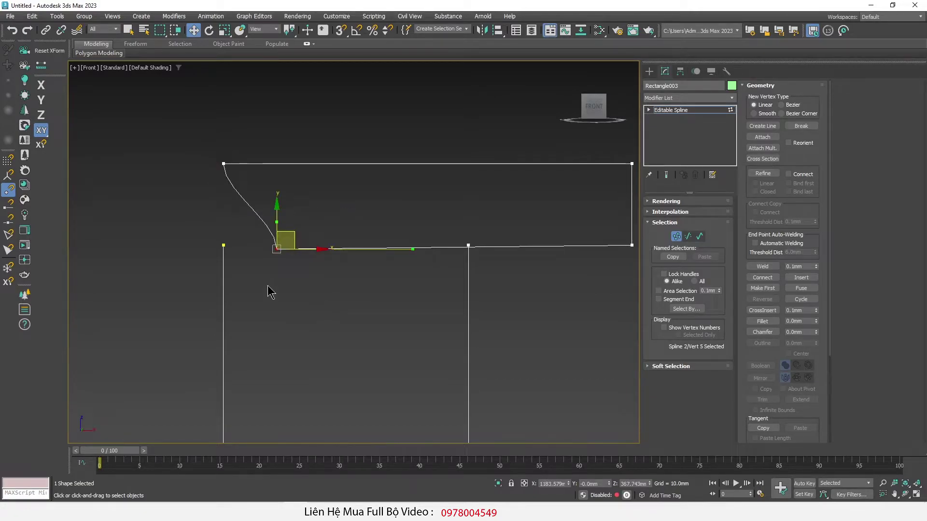
Step: Weld the coincident corner vertices and straighten the profile's bottom edge
left_click_drag(256, 292, 356, 213)
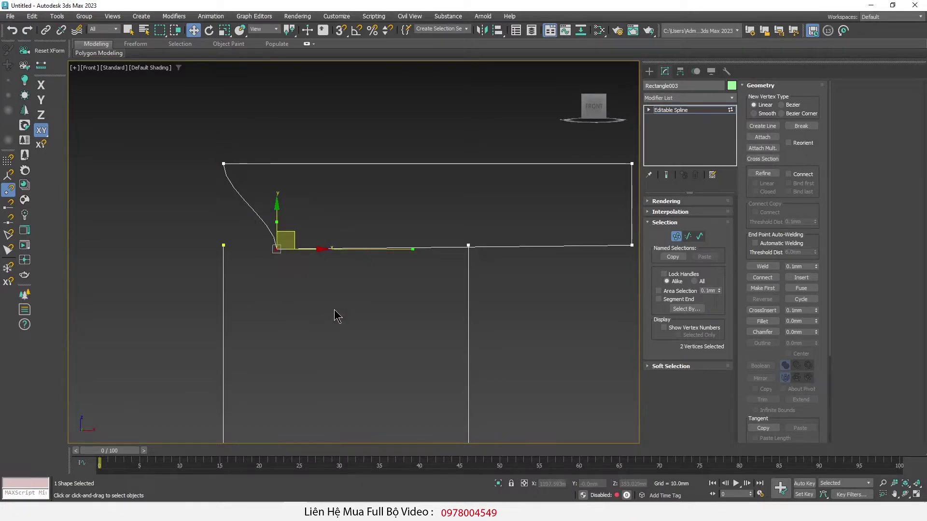
left_click(774, 269)
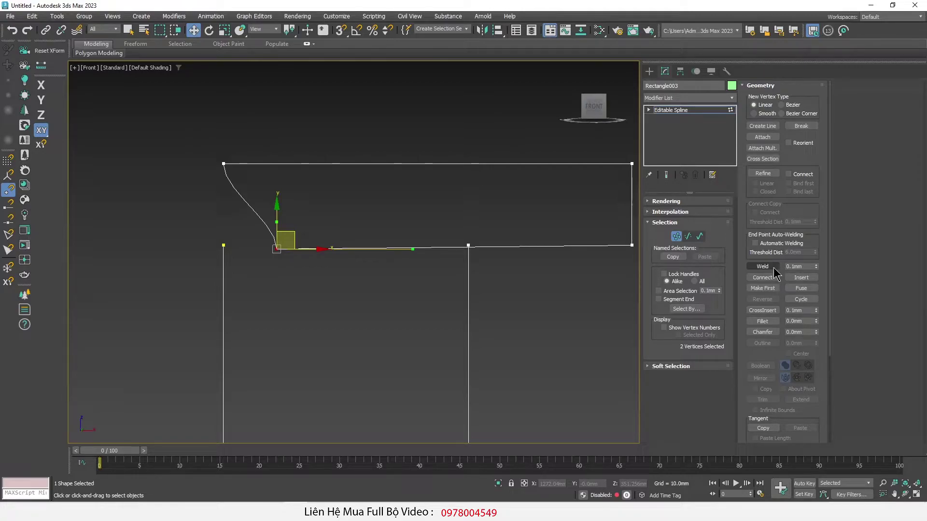
left_click(774, 270)
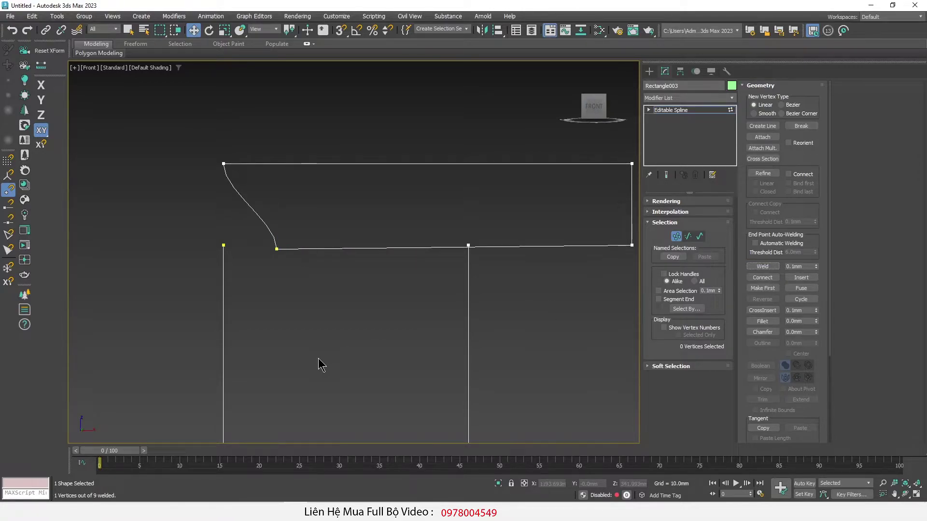
left_click(277, 249)
left_click_drag(279, 243, 301, 248)
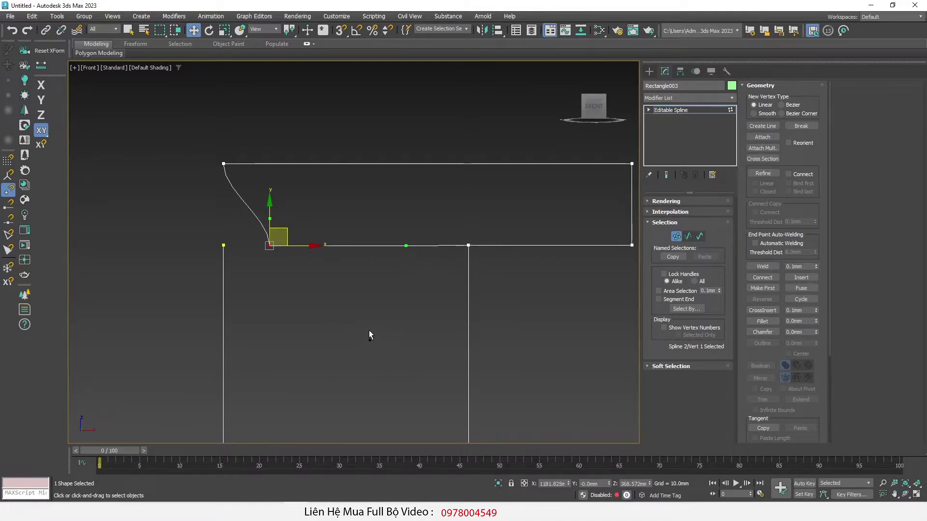
Step: Break the curve's lower vertex, straighten its tangent, and snap it onto the rectangle's corner
left_click(801, 127)
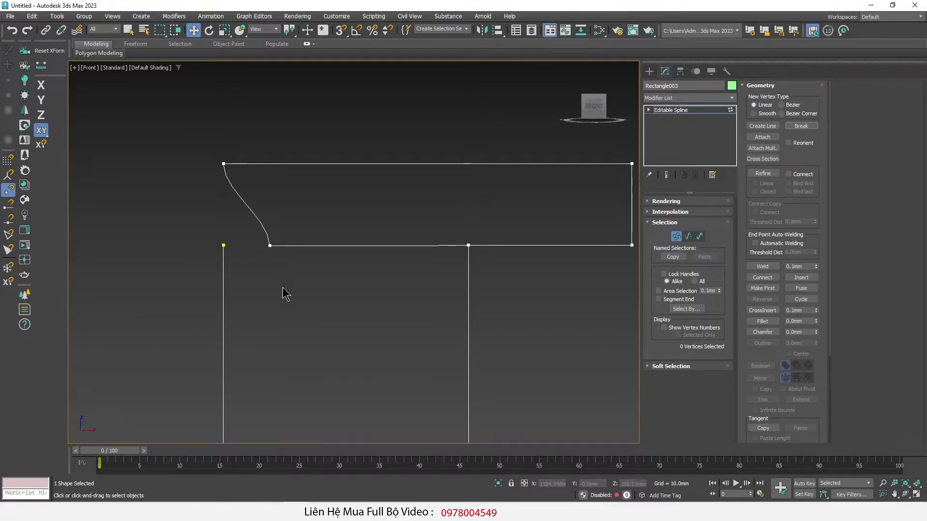
left_click(270, 246)
mouse_move(264, 227)
left_mouse_down()
mouse_move(233, 193)
mouse_move(248, 200)
mouse_move(252, 222)
mouse_move(235, 258)
left_mouse_up()
left_click(227, 223)
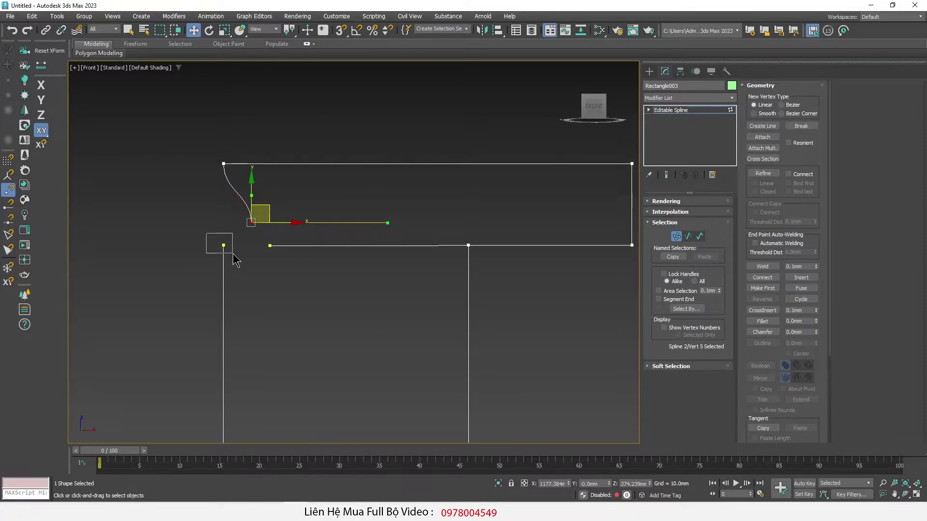
left_click_drag(271, 205, 249, 226)
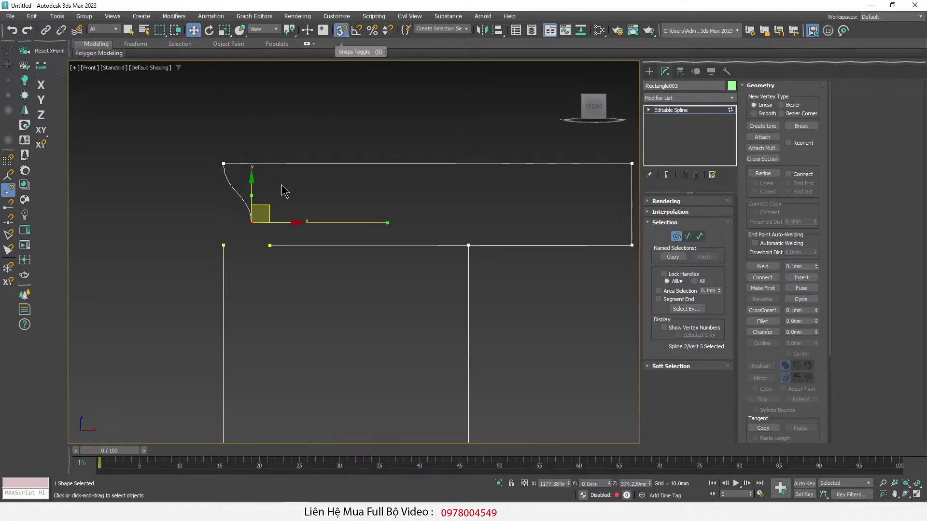
left_click_drag(269, 206, 223, 246)
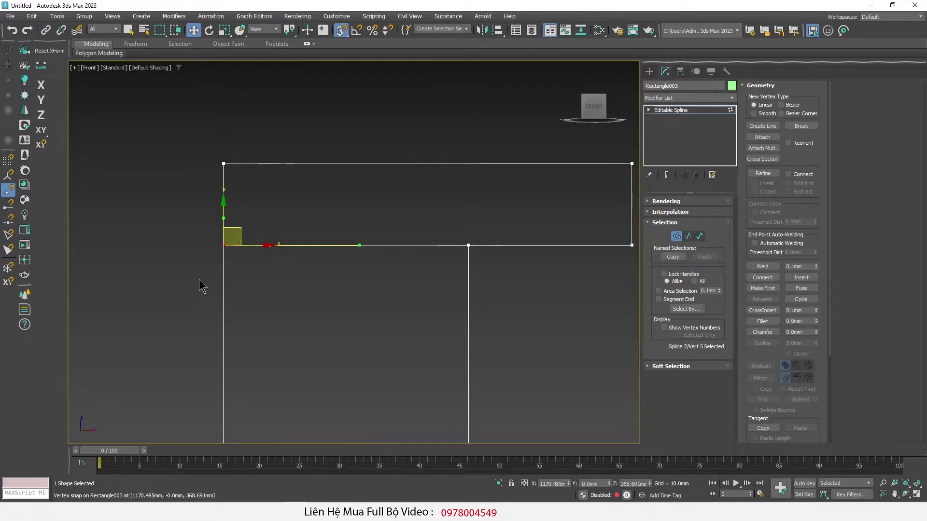
Step: Weld the overlapping corner vertices of the profile
left_click_drag(166, 212, 241, 285)
scroll(259, 289, "up", 4)
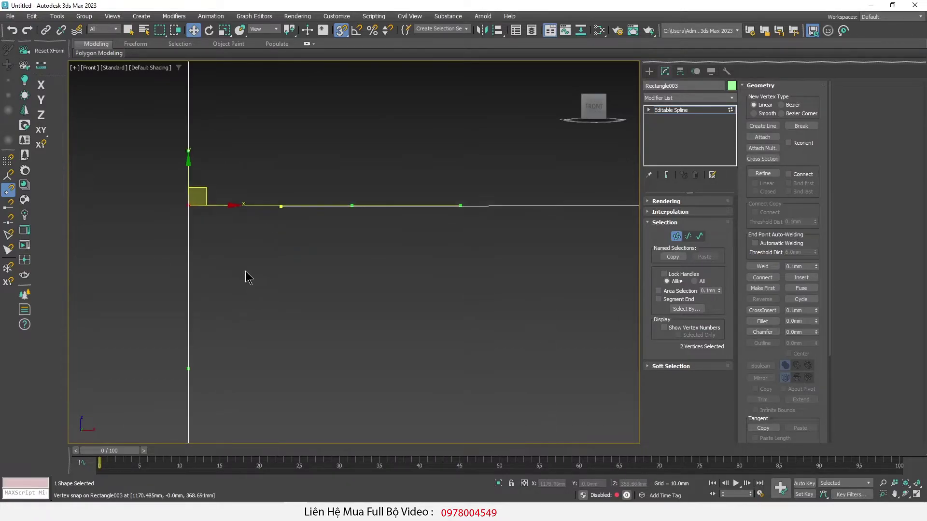
scroll(250, 280, "up", 2)
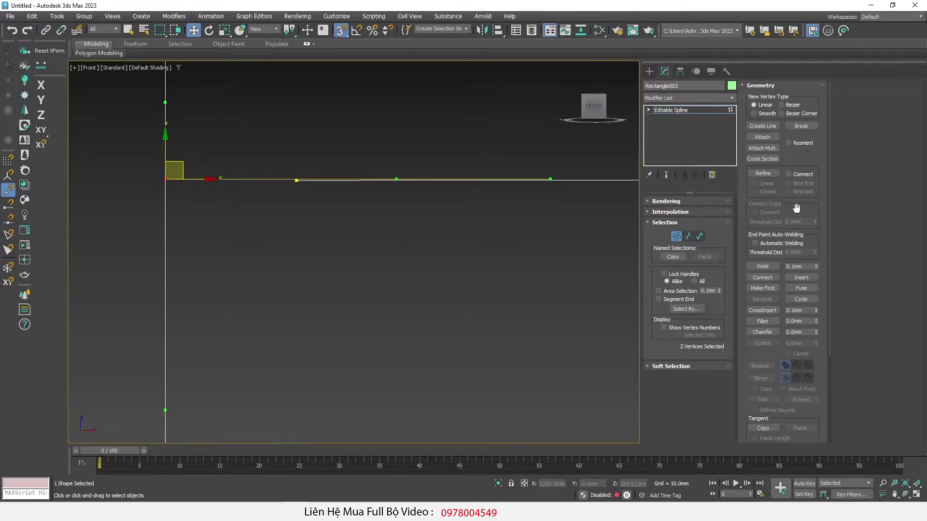
left_click(765, 266)
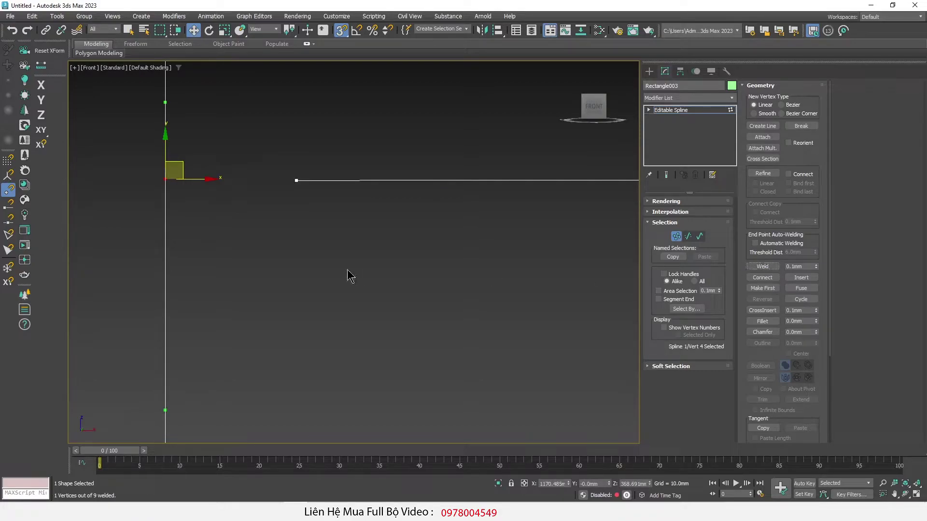
scroll(196, 282, "down", 2)
Step: Snap the bottom-edge vertex onto the right bottom corner and weld them
left_click_drag(214, 226, 246, 265)
scroll(263, 267, "up", 2)
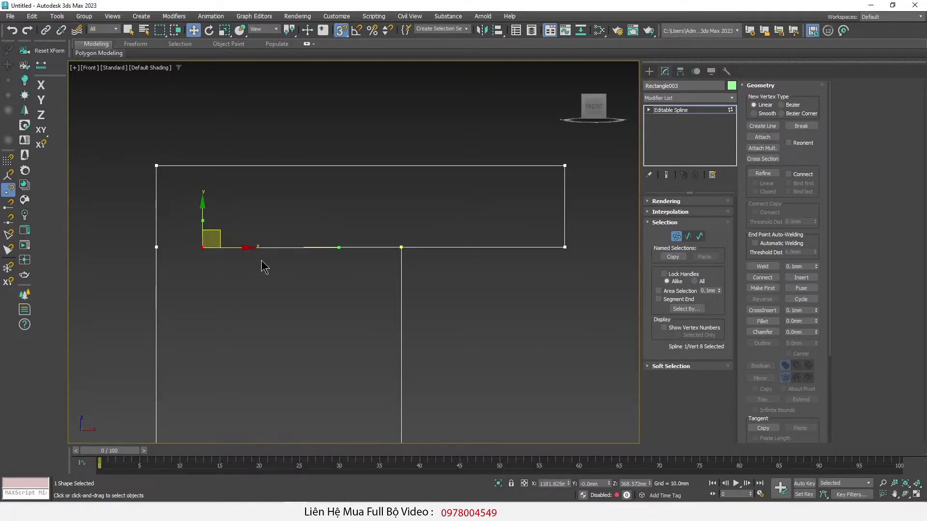
left_click_drag(248, 253, 401, 247)
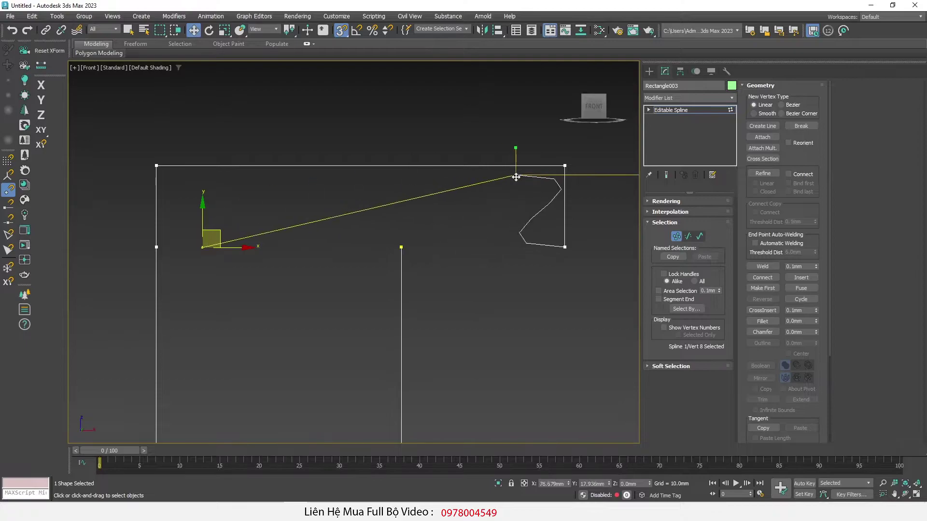
left_click_drag(336, 215, 425, 262)
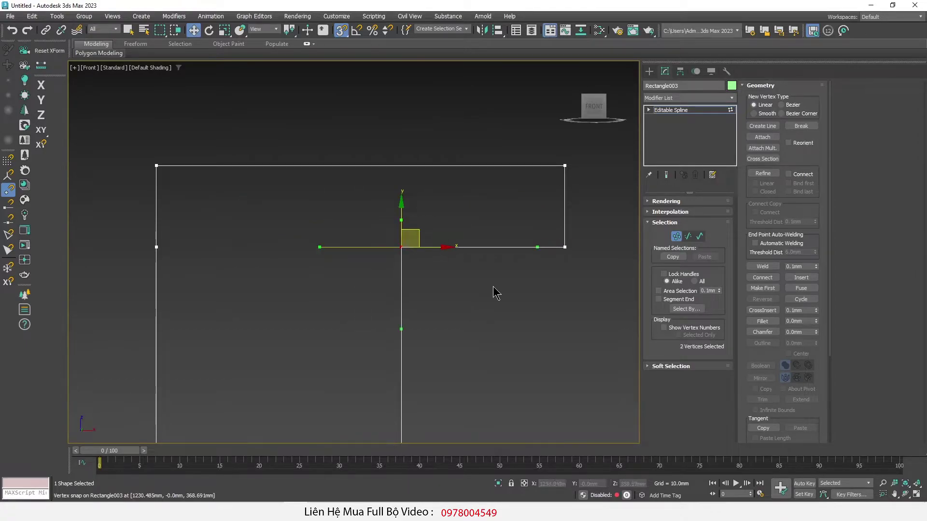
left_click(762, 266)
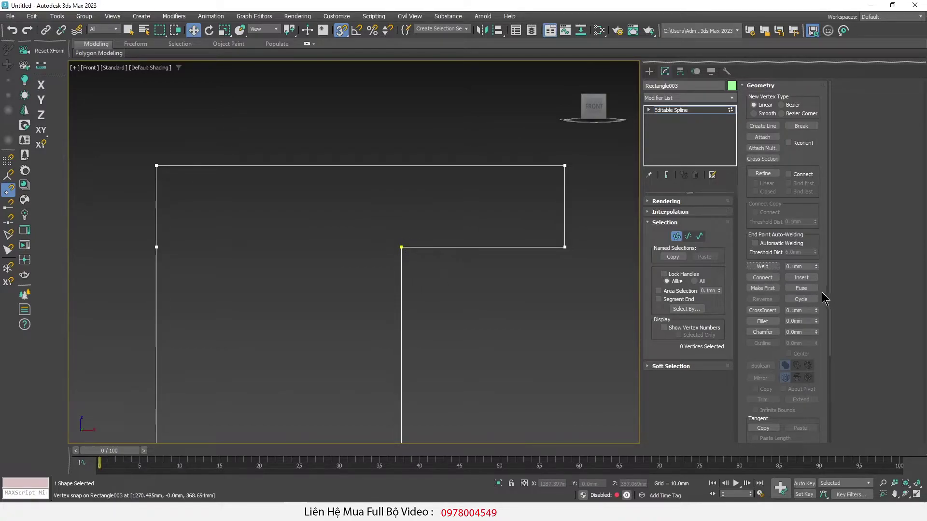
Step: Delete the extra vertex on the profile's left edge
scroll(237, 235, "down", 4)
scroll(209, 271, "up", 2)
left_click_drag(167, 207, 265, 286)
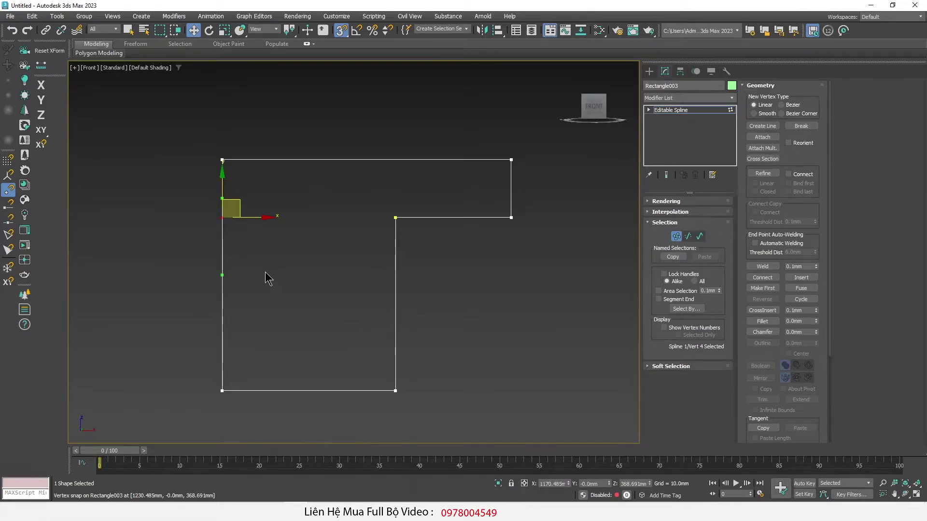
key("Delete")
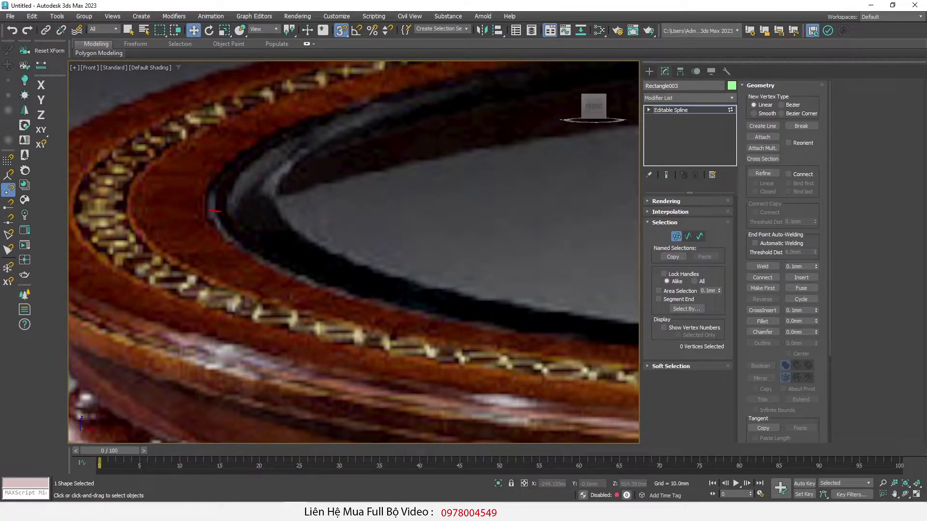
left_click(223, 233)
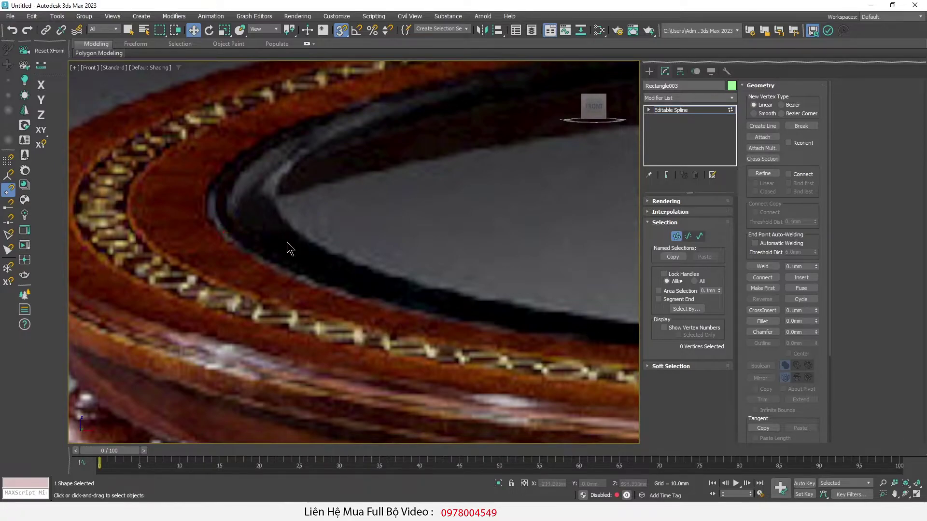
scroll(290, 247, "down", 5)
scroll(217, 262, "down", 4)
scroll(257, 275, "up", 4)
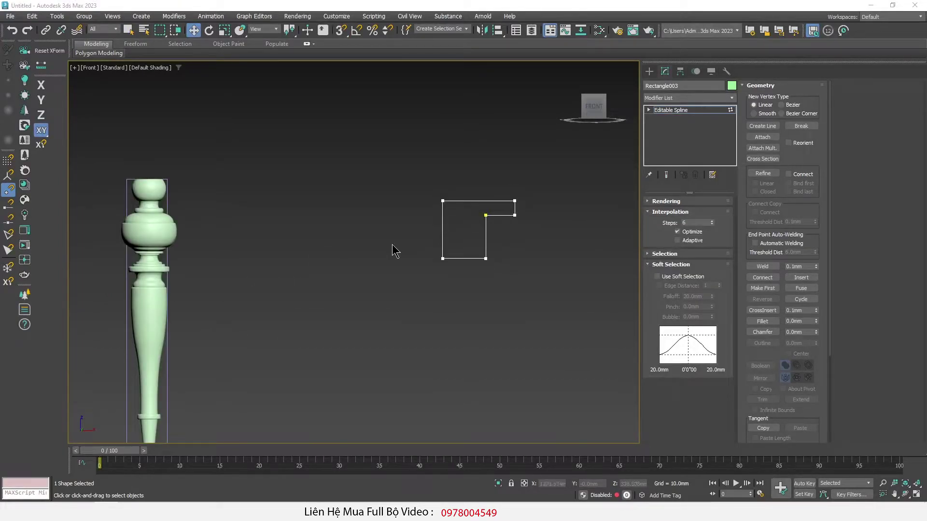
Step: Draw a tall narrow rectangle spline in the Front view from the quad menu
scroll(382, 244, "up", 4)
middle_click_drag(381, 238, 385, 244)
right_click(367, 190)
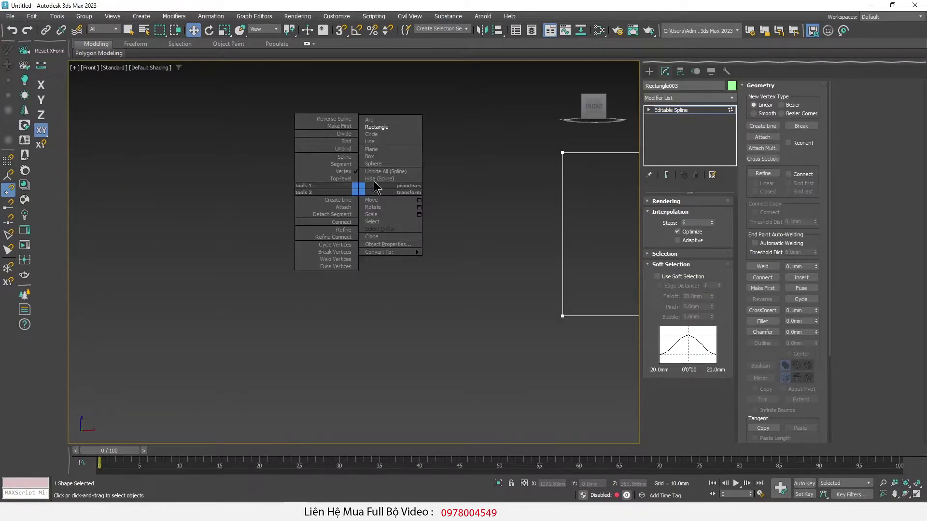
left_click(391, 133)
left_click_drag(396, 160, 418, 264)
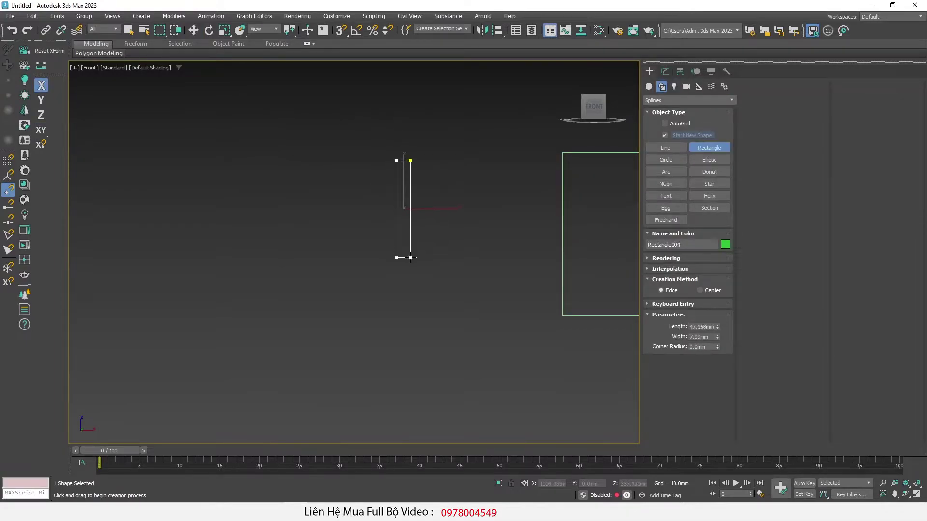
key("w")
Step: Set the tall rectangle's Length to 15 mm and Width to 5 mm
left_click(664, 71)
left_click_drag(718, 234, 719, 231)
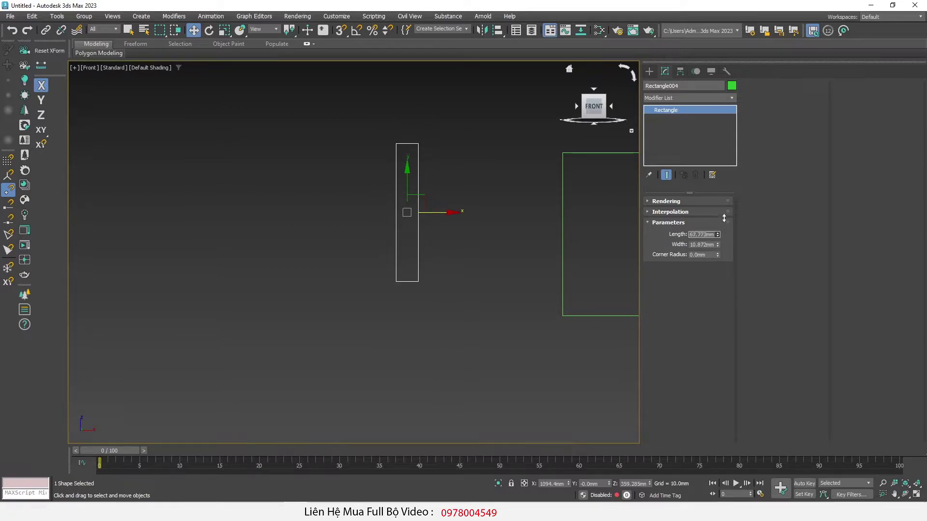
double_click(710, 235)
type("15")
key("Return")
left_click_drag(717, 245, 720, 267)
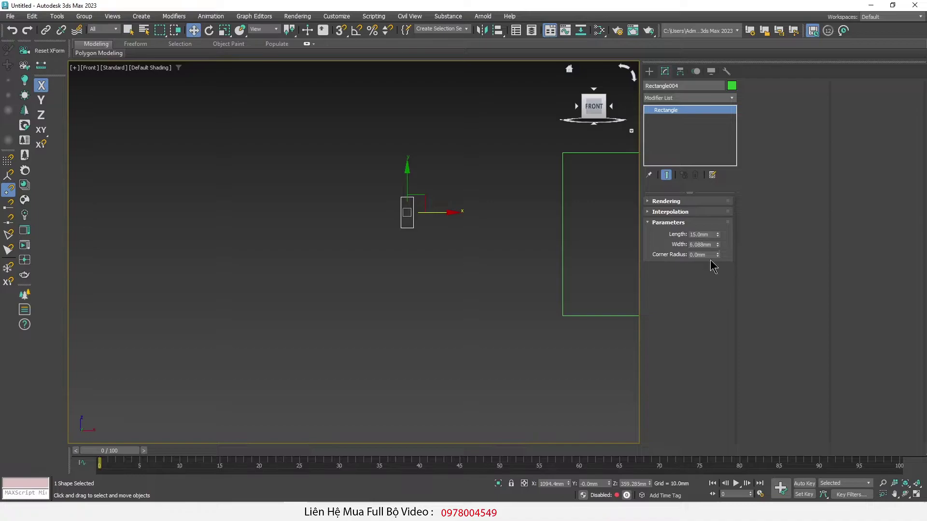
double_click(707, 245)
type("5")
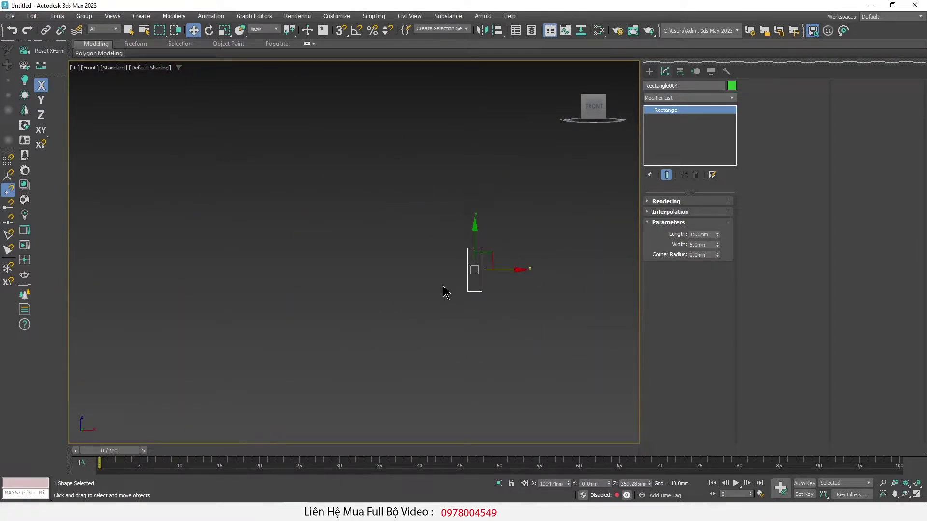
right_click(327, 280)
Step: Draw a wide flat rectangle spline below the tall one
left_click(358, 224)
left_click_drag(298, 279, 457, 301)
key("w")
scroll(383, 264, "up", 2)
Step: Set the flat rectangle to 5 mm Length and 35 mm Width
left_click(665, 72)
left_click_drag(718, 235, 718, 231)
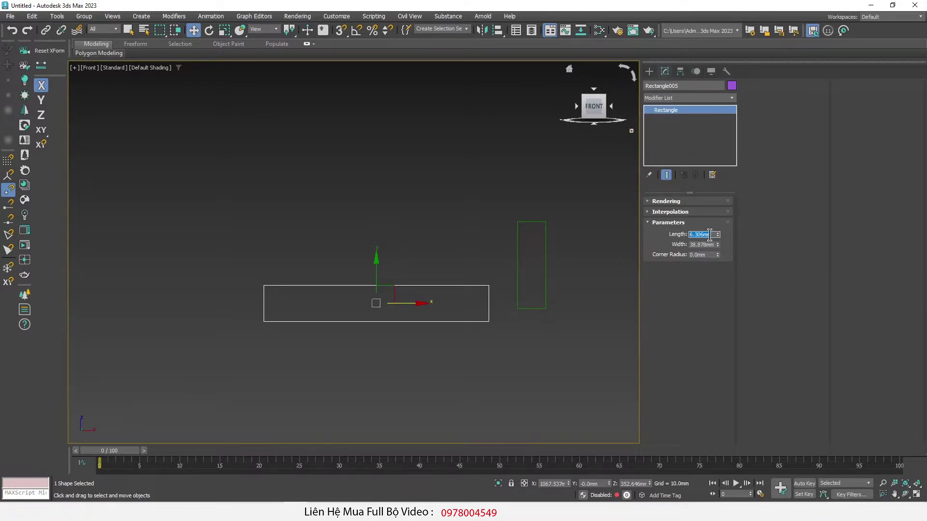
type("5")
key("Return")
middle_click_drag(497, 321, 439, 290)
scroll(440, 289, "up", 3)
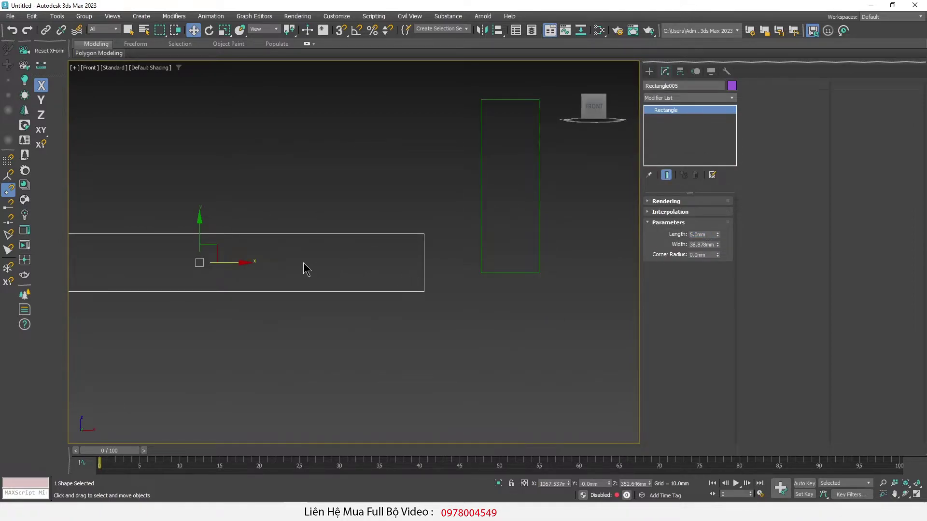
left_click_drag(211, 248, 267, 232)
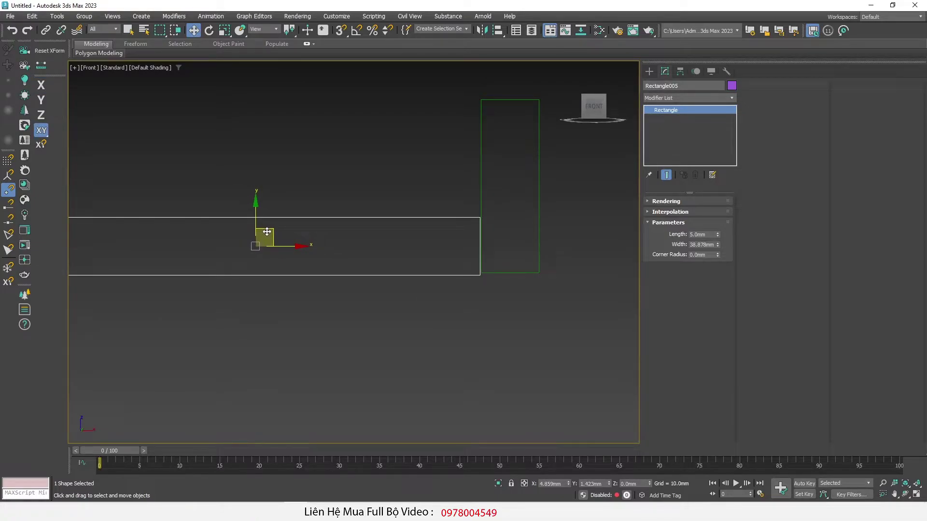
left_click_drag(267, 231, 235, 257)
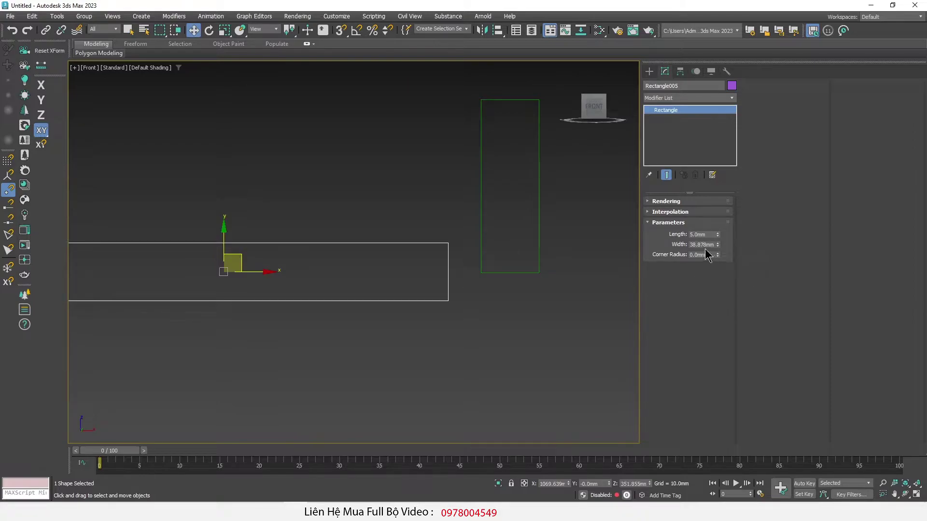
type("35")
key("Return")
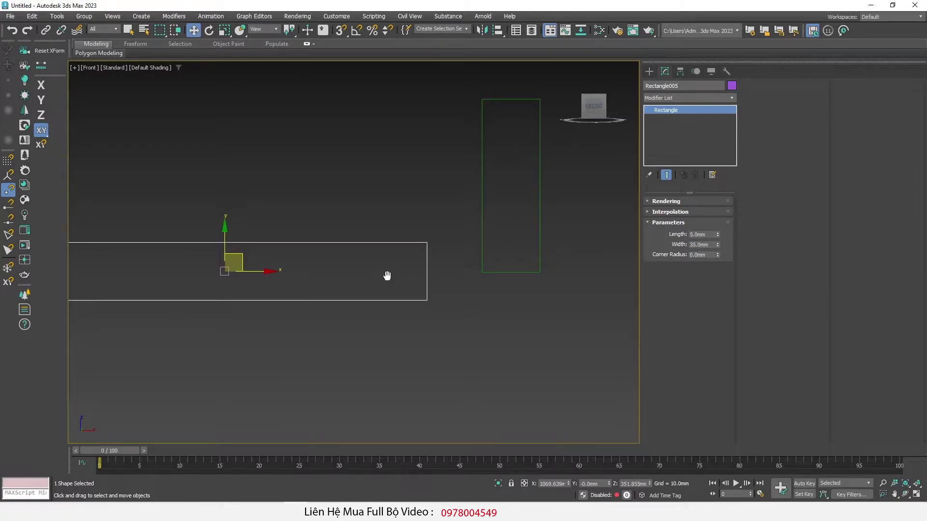
Step: With snaps on, align the flat rectangle's bottom-right corner to the tall rectangle's corner
key("s")
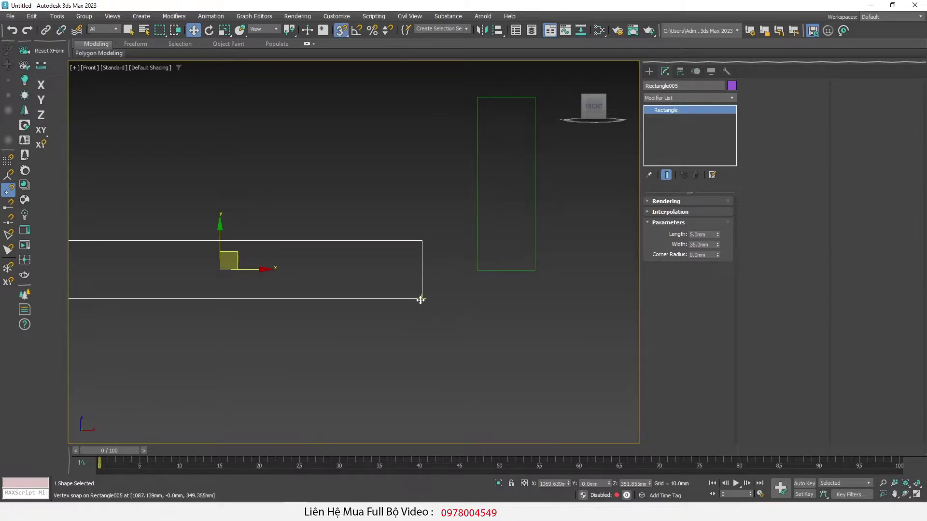
left_click_drag(423, 299, 535, 270)
key("s")
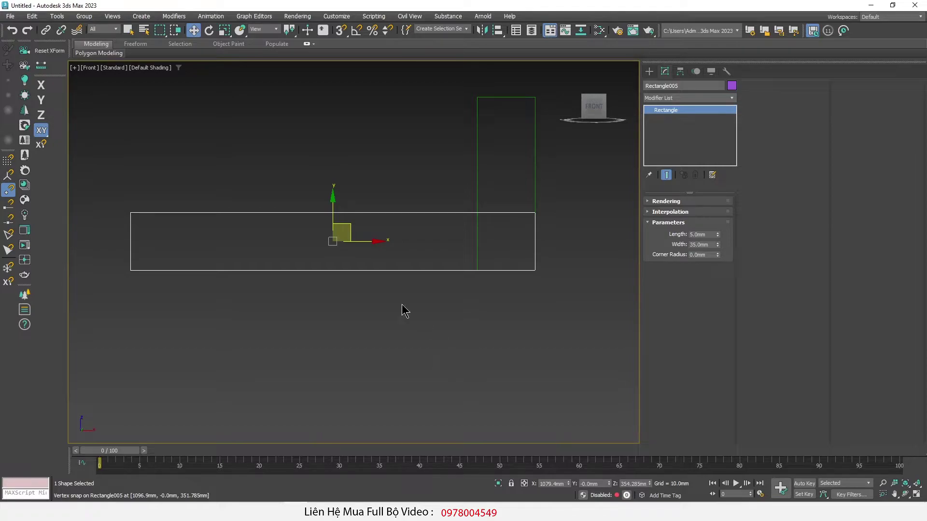
right_click(234, 203)
mouse_move(273, 325)
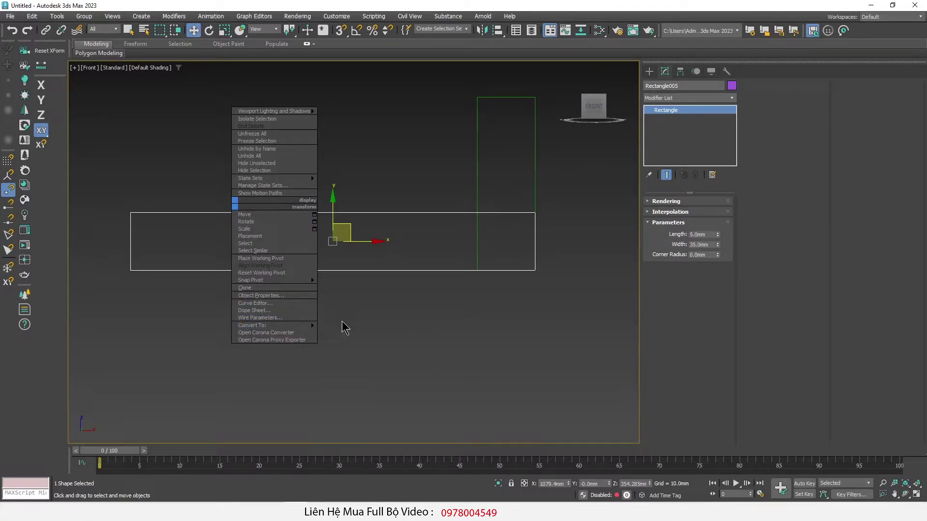
Step: Convert Rectangle005 to an editable spline and attach the tall rectangle to it
left_click(334, 325)
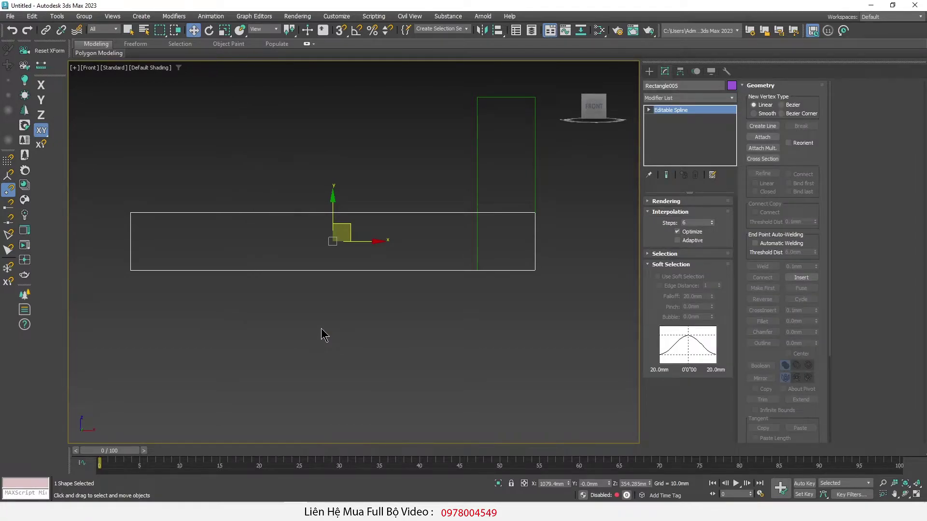
right_click(322, 334)
left_click(305, 347)
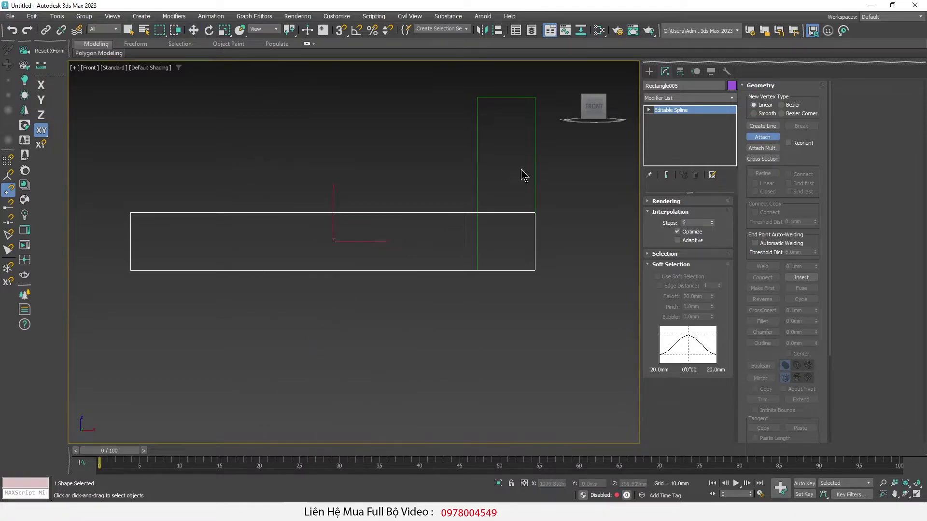
left_click(483, 150)
key("w")
scroll(519, 253, "down", 2)
key("F6")
scroll(519, 253, "up", 1)
middle_click_drag(341, 218, 352, 234)
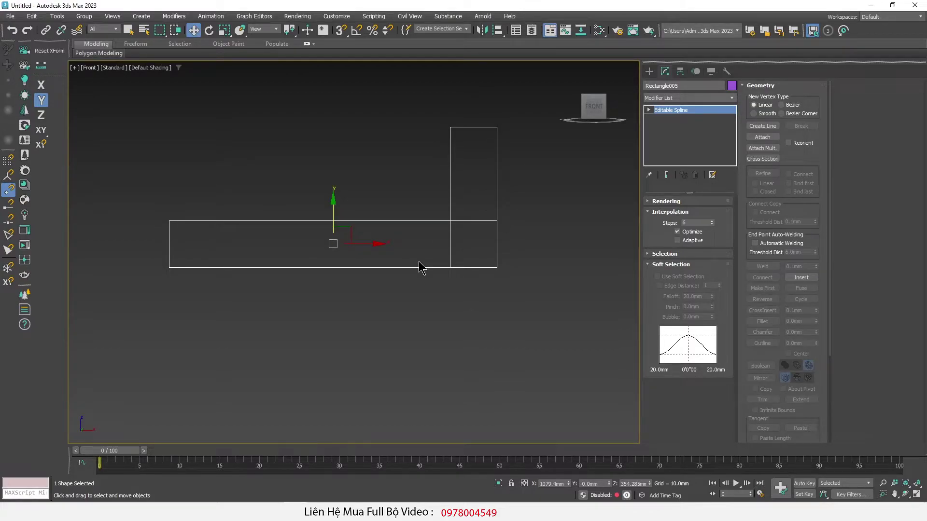
key("3")
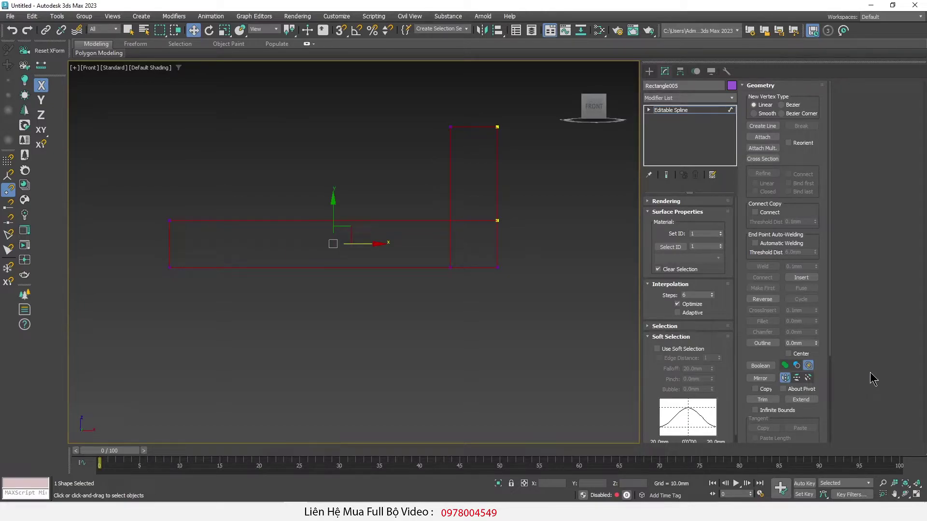
Step: Select the whole combined spline at Spline sub-object level
key("2")
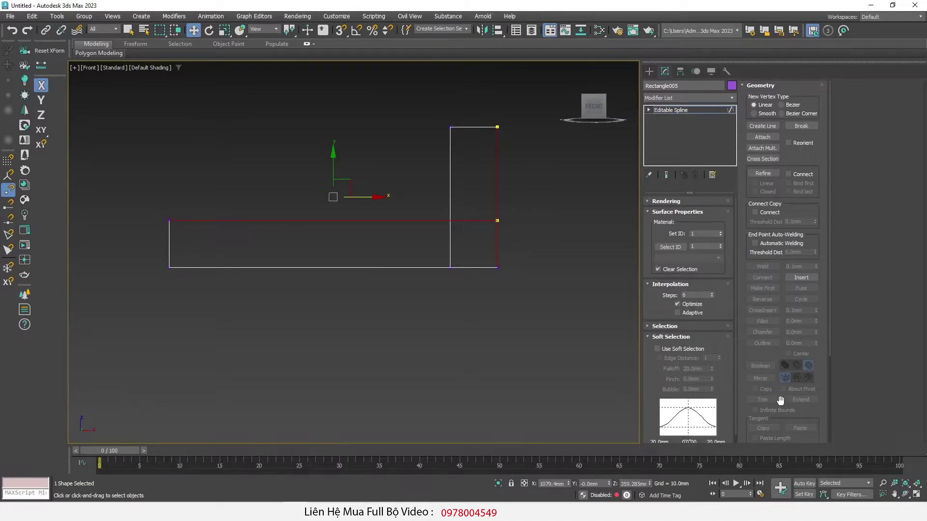
key("3")
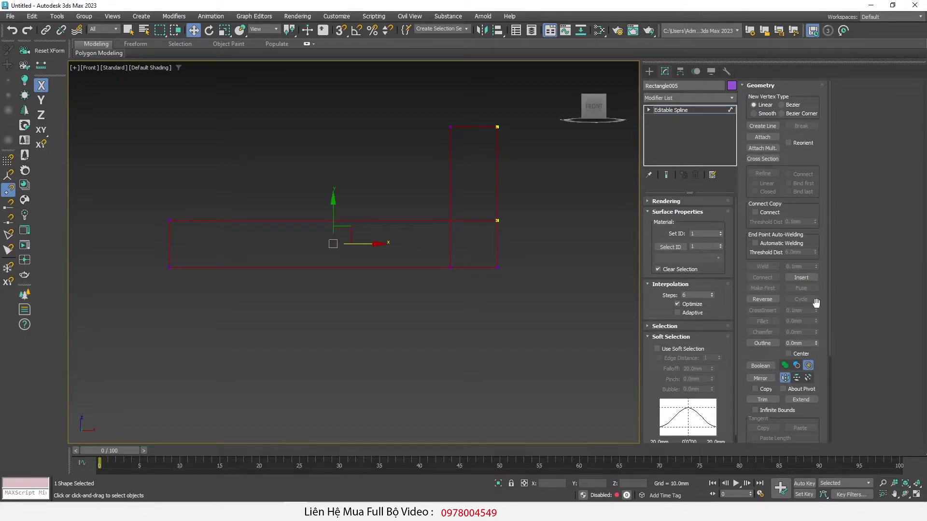
key("1")
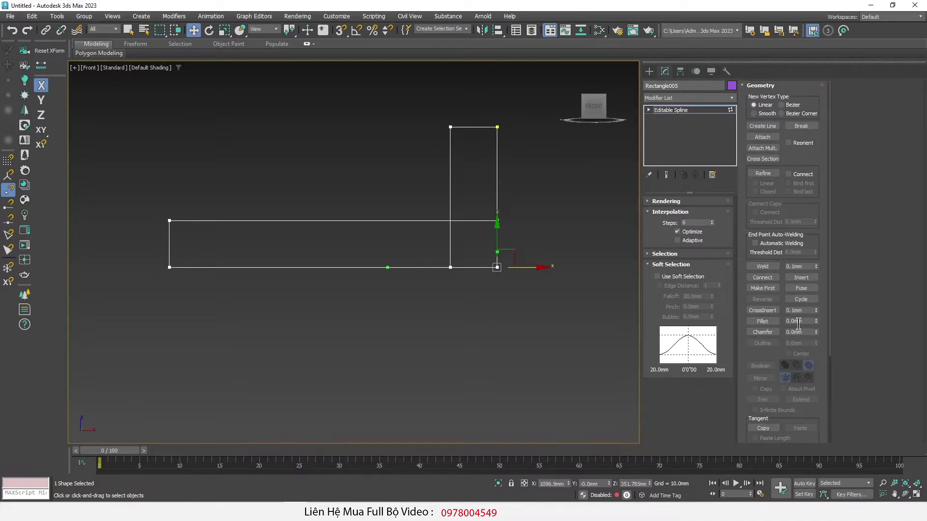
key("2")
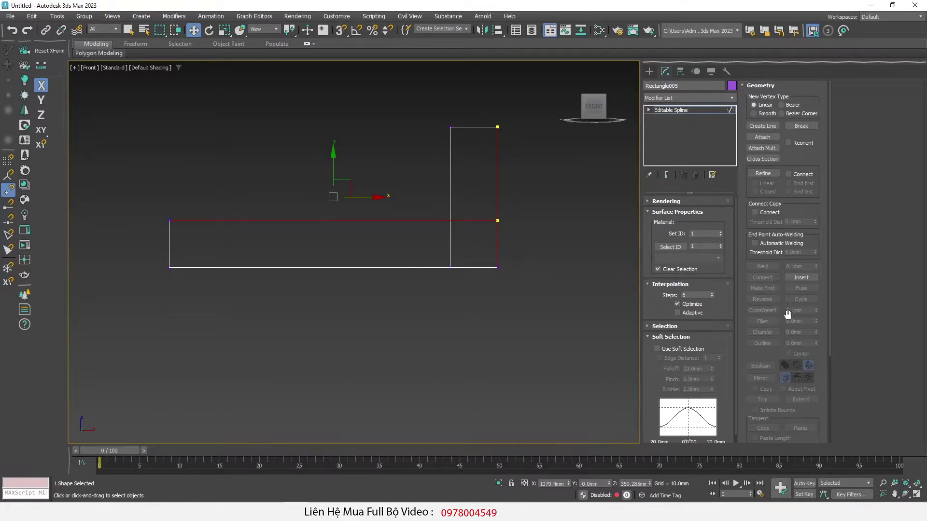
key("ctrl+a")
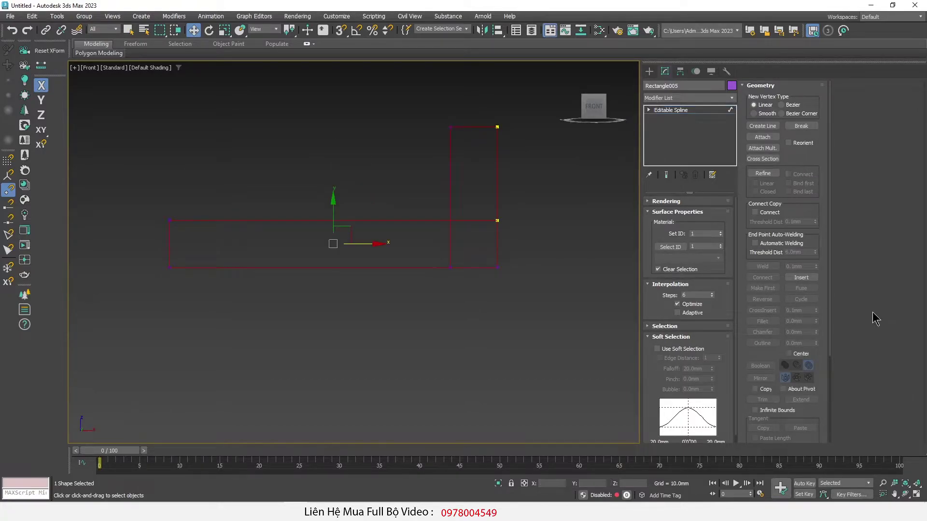
key("3")
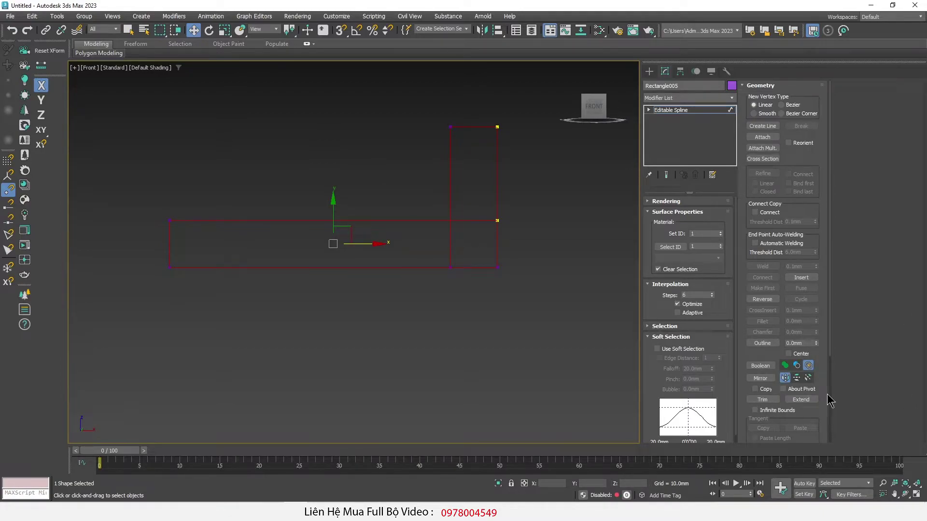
Step: Trim the overlapping horizontal and vertical inner lines between the rectangles
left_click(772, 400)
scroll(472, 231, "up", 2)
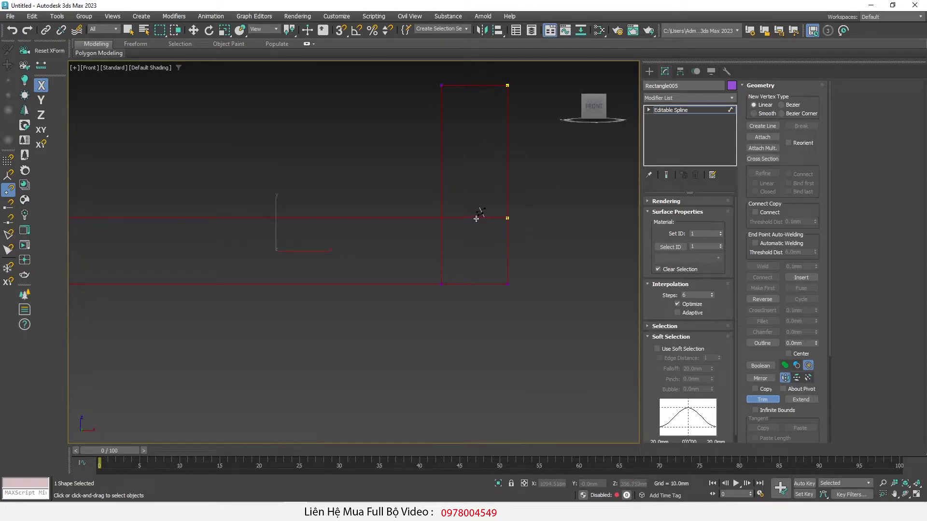
scroll(476, 218, "up", 3)
left_click(469, 224)
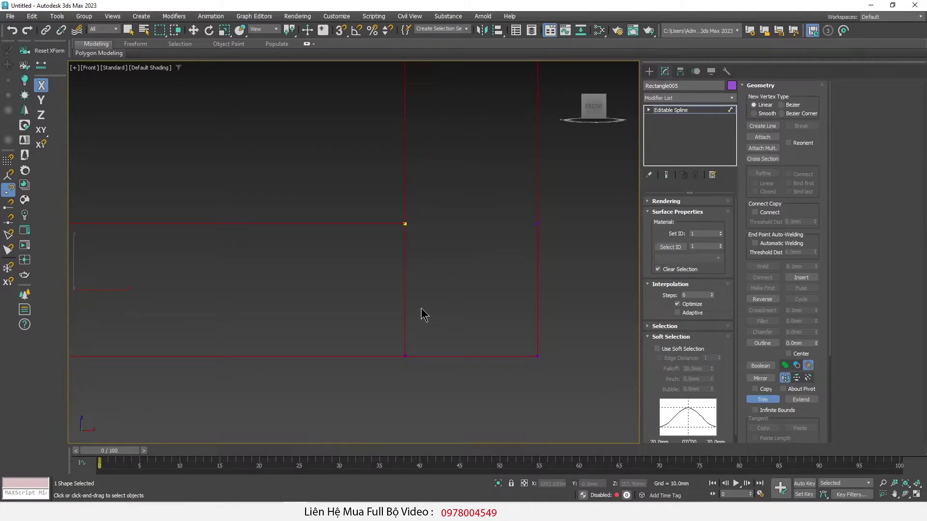
left_click(407, 287)
key("w")
Step: Delete the leftover bottom segment at Segment level
scroll(406, 270, "down", 2)
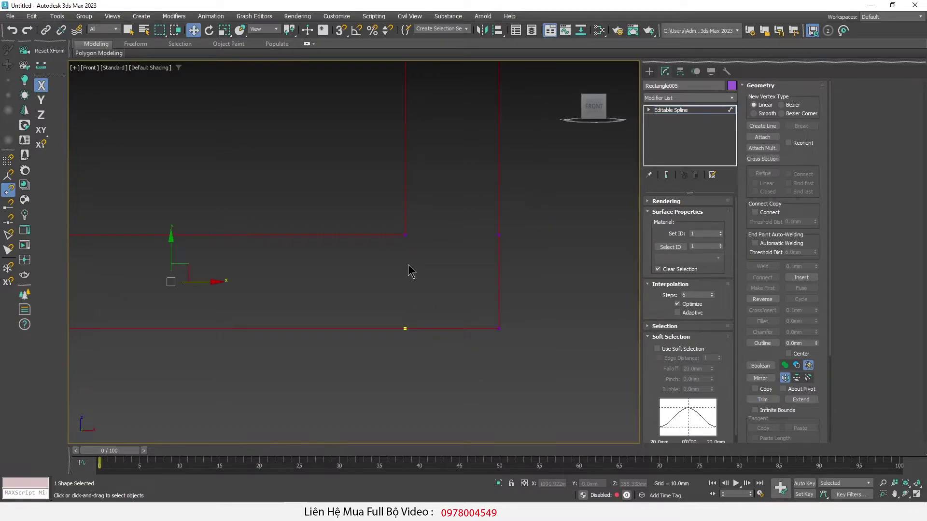
key("2")
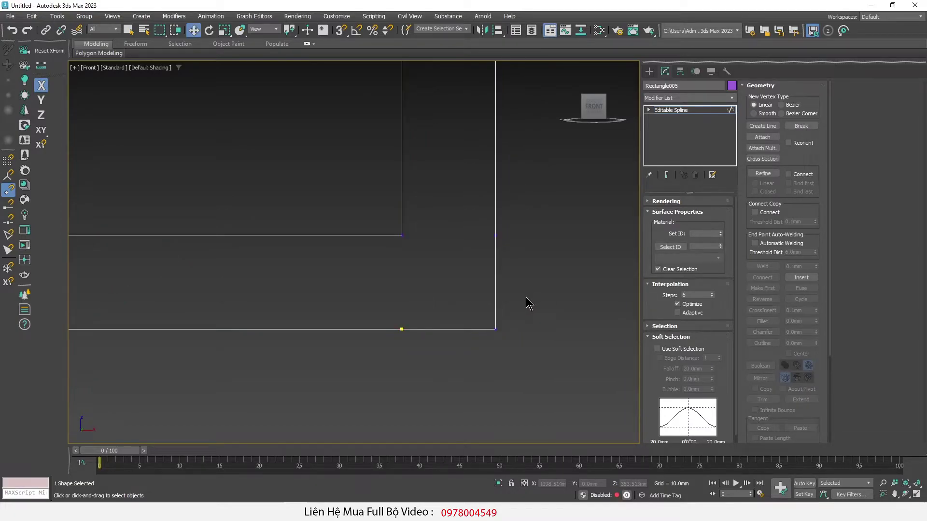
left_click_drag(473, 198, 585, 380)
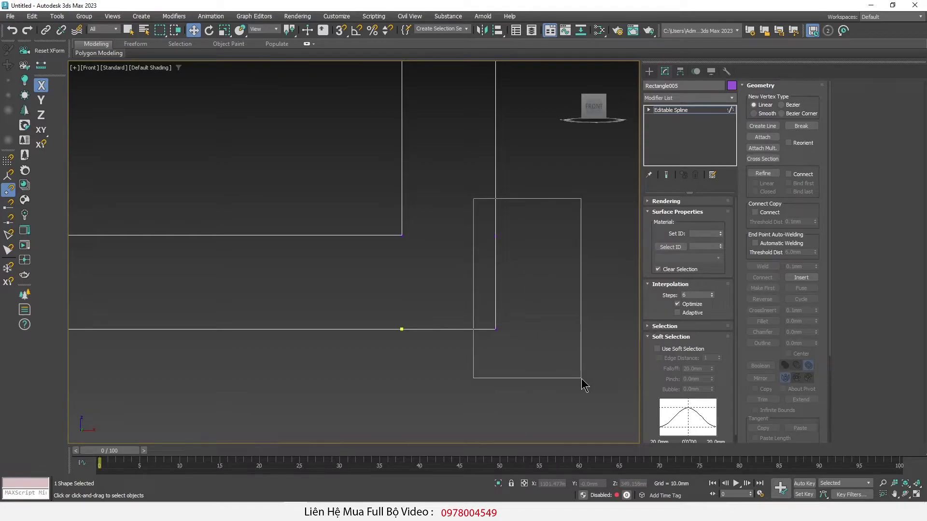
left_click_drag(586, 381, 585, 381)
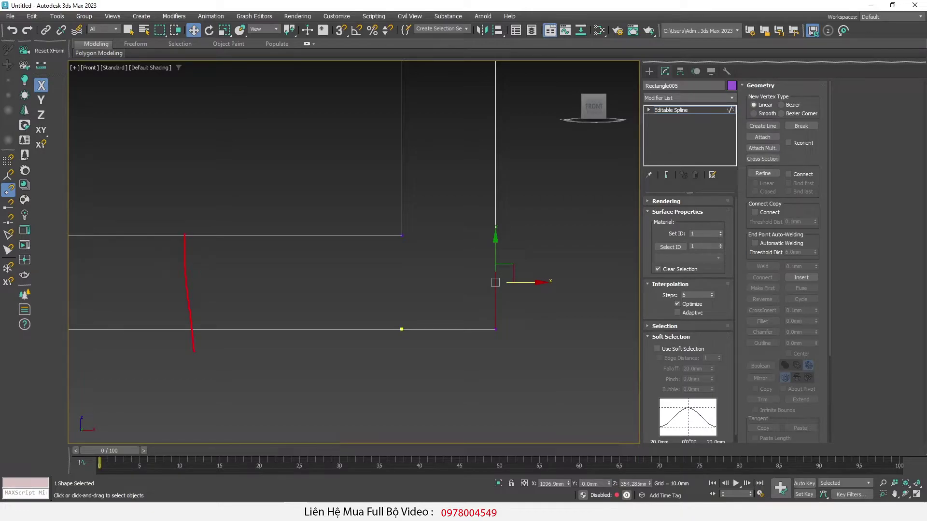
left_click(525, 321)
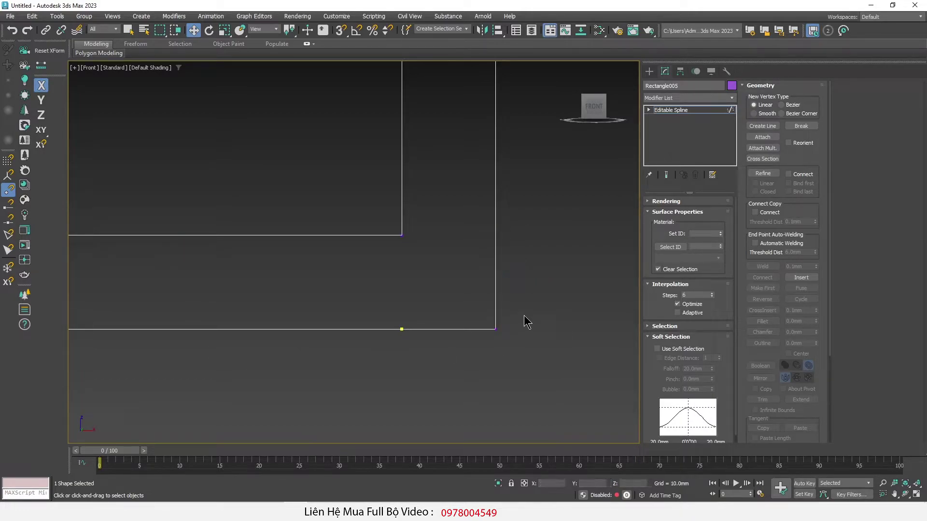
left_click_drag(314, 281, 573, 381)
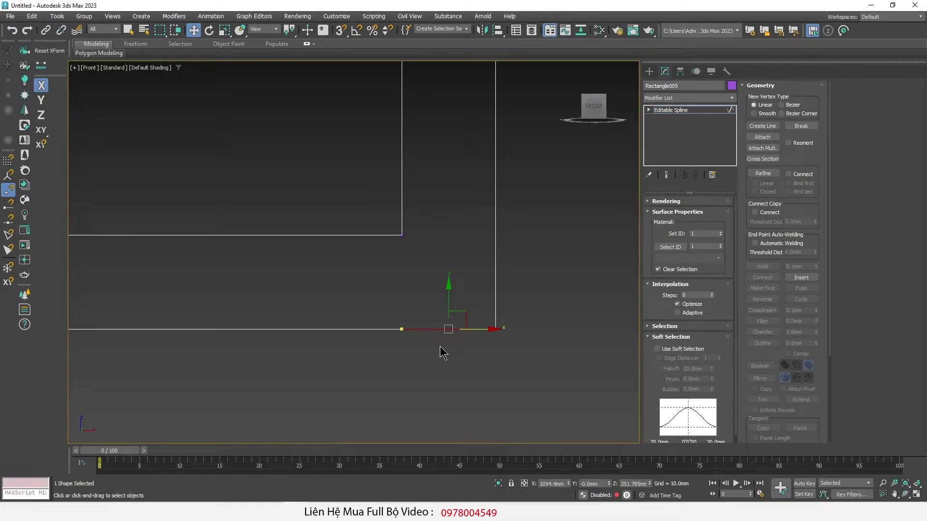
key("Delete")
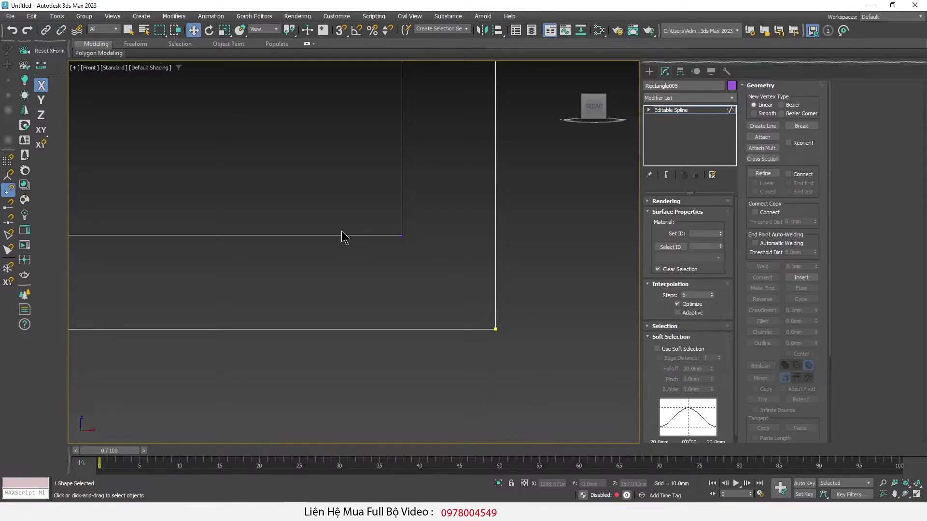
Step: Weld the vertices at the inner corner and the lower-right corner
key("1")
left_click_drag(321, 194, 447, 284)
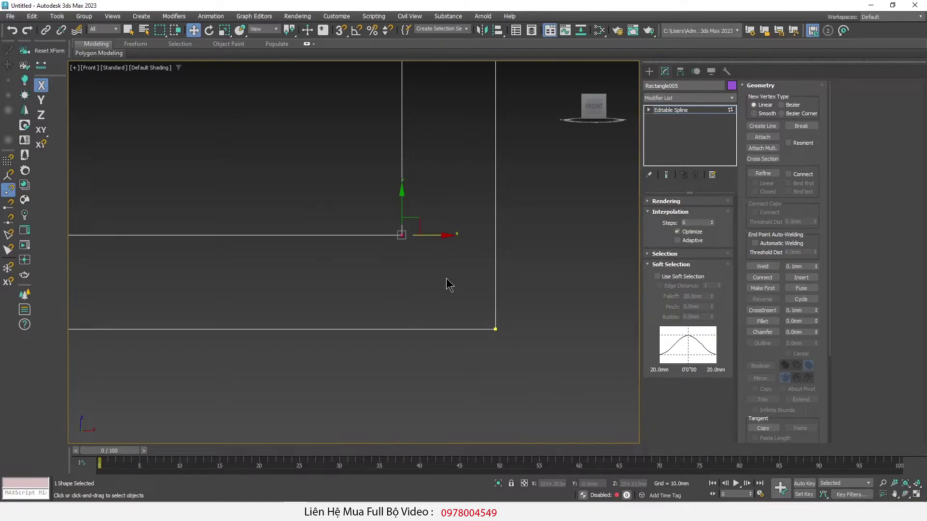
left_click(762, 266)
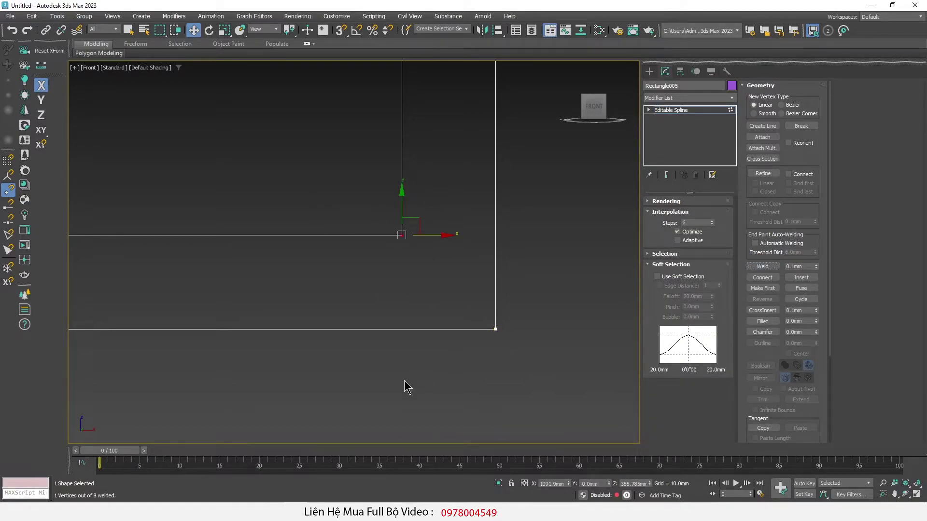
left_click_drag(423, 308, 555, 406)
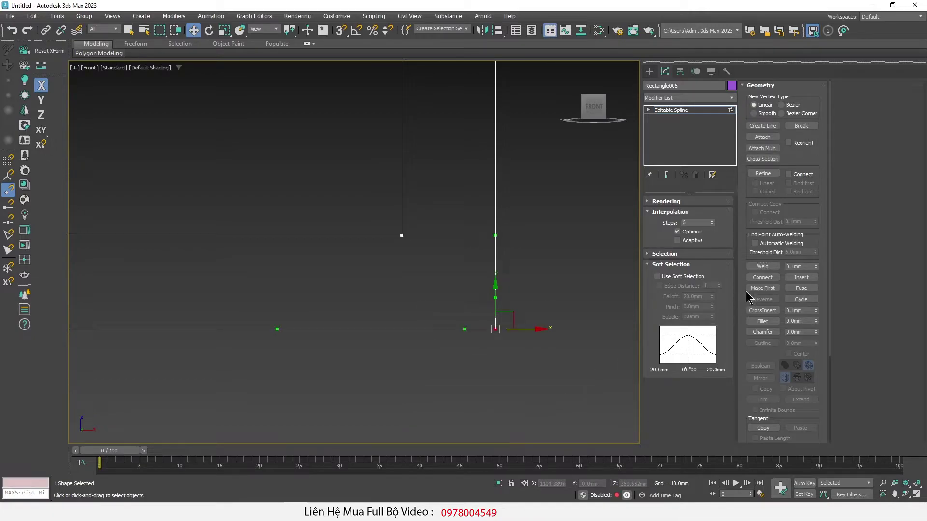
left_click(773, 269)
Step: Check the lower-right corner moves as a single vertex, then start a new rectangle
left_click(496, 329)
left_click_drag(504, 320, 536, 315)
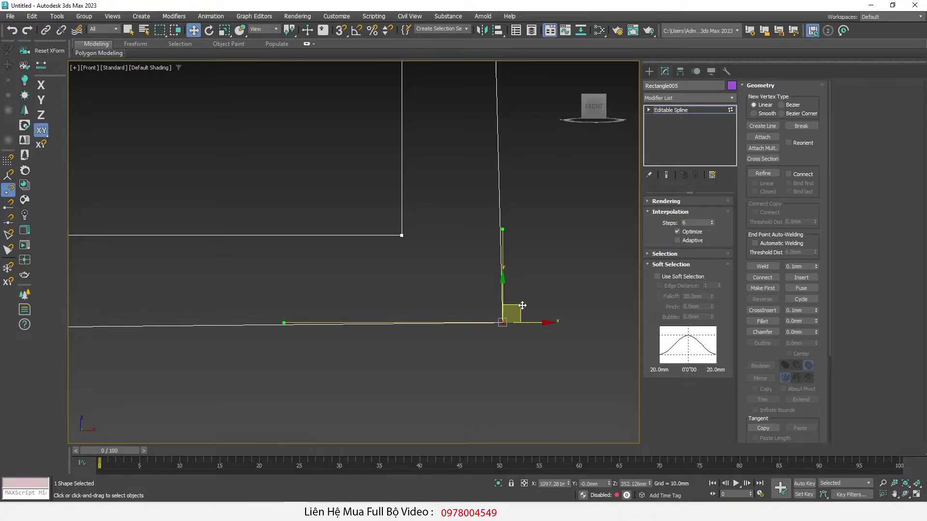
middle_click_drag(537, 315, 534, 290)
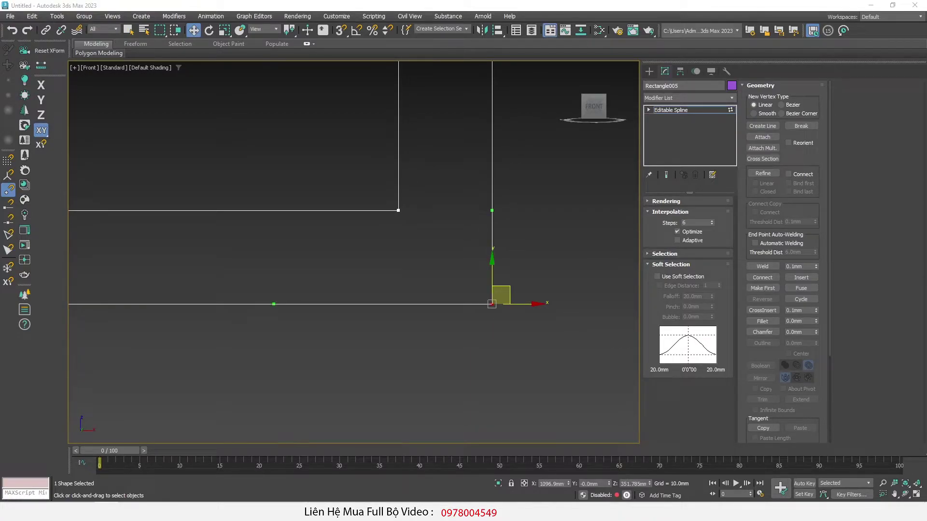
left_click(802, 277)
left_click_drag(784, 269, 820, 267)
scroll(250, 298, "down", 3)
right_click(207, 220)
left_click(240, 161)
Step: Draw a new rectangle and set its Length and Width to 30 mm
left_click_drag(254, 240, 345, 332)
right_click(366, 308)
scroll(367, 308, "up", 2)
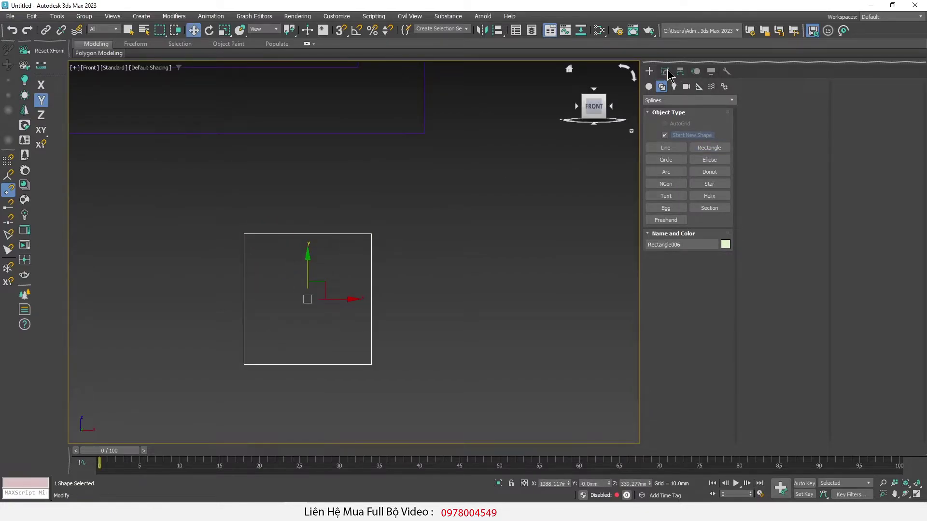
left_click(664, 70)
double_click(712, 234)
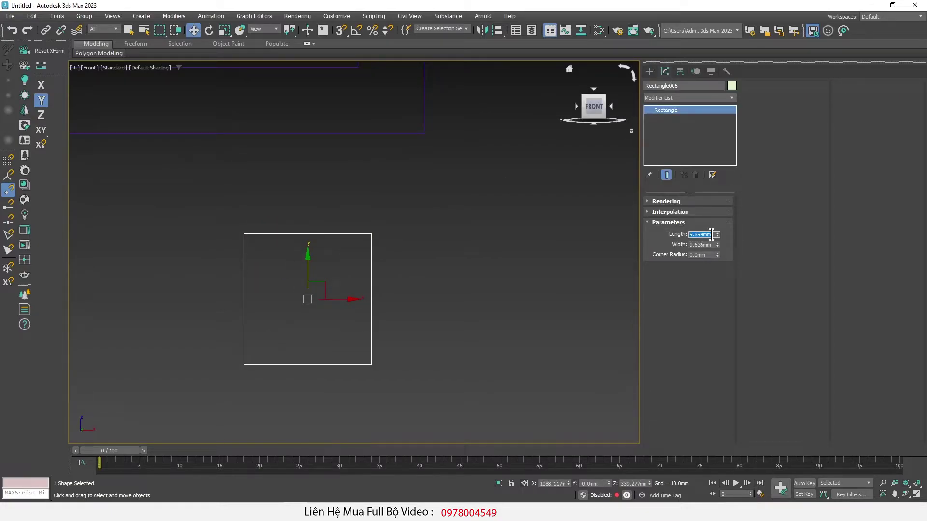
type("30")
key("Tab")
type("30")
key("Return")
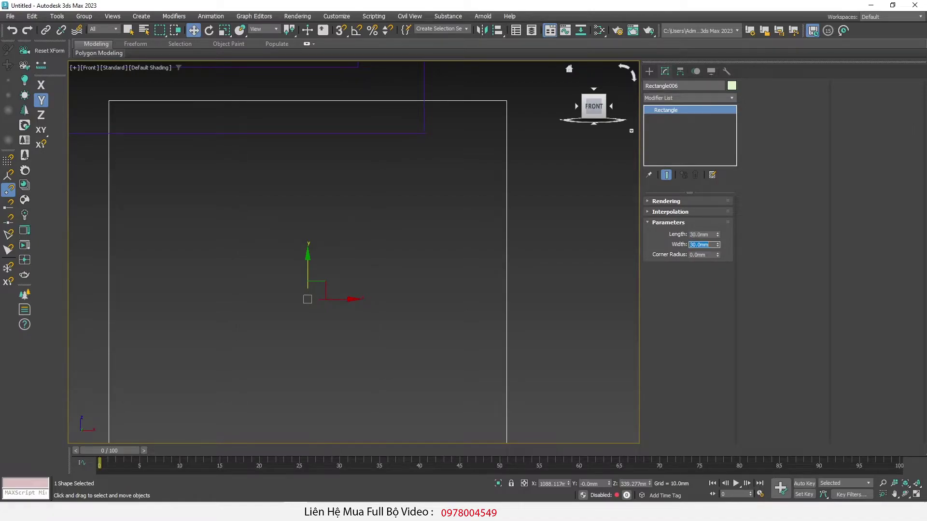
Step: Move the square below the profile and convert it to an editable spline
scroll(367, 223, "down", 5)
scroll(352, 222, "up", 3)
left_click_drag(317, 217, 314, 291)
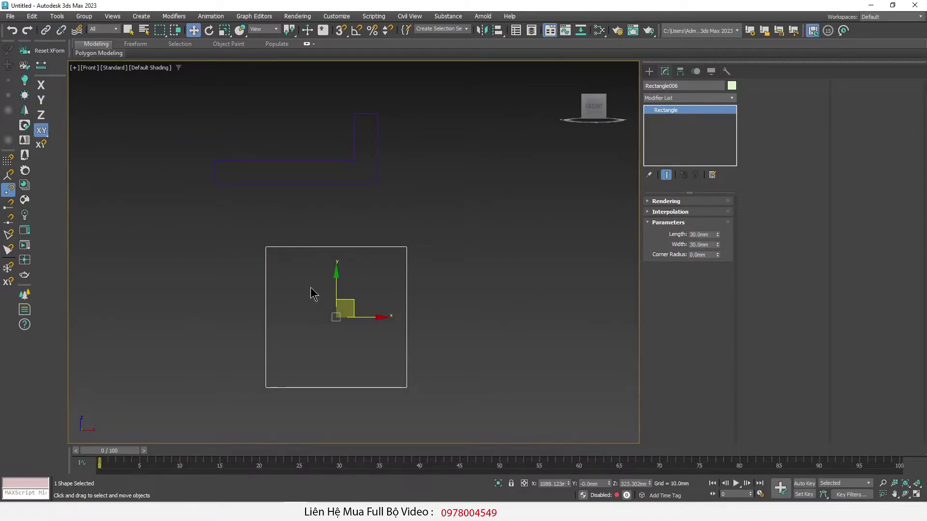
right_click(311, 291)
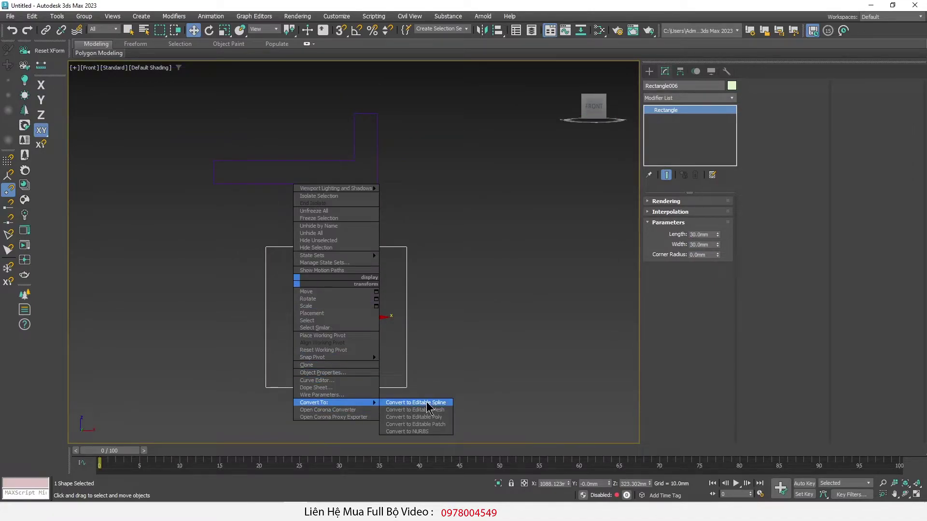
left_click(424, 404)
Step: Delete the square's top segment to open the shape
scroll(355, 307, "up", 2)
key("2")
left_click(338, 223)
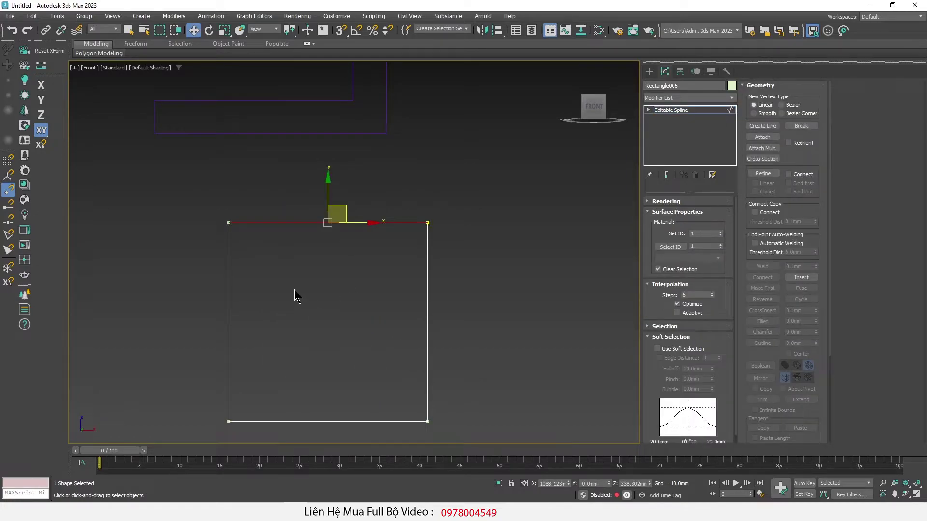
key("Delete")
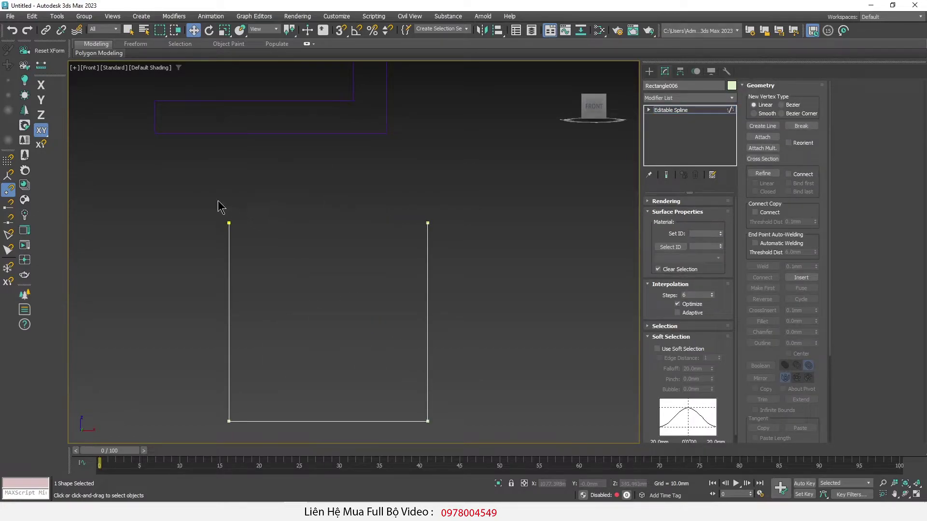
Step: Set the two open top end vertices to Corner type
key("1")
left_click_drag(167, 195, 576, 244)
left_click(386, 268)
left_click_drag(193, 201, 629, 278)
right_click(333, 244)
left_click(279, 186)
left_click(241, 232)
left_click_drag(193, 199, 517, 276)
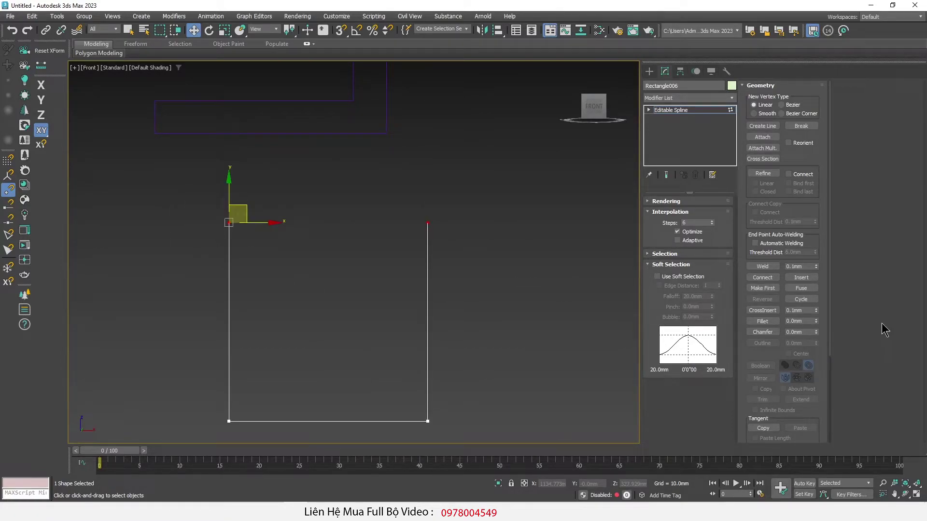
double_click(802, 267)
type("31")
key("Return")
left_click(770, 268)
left_click(763, 266)
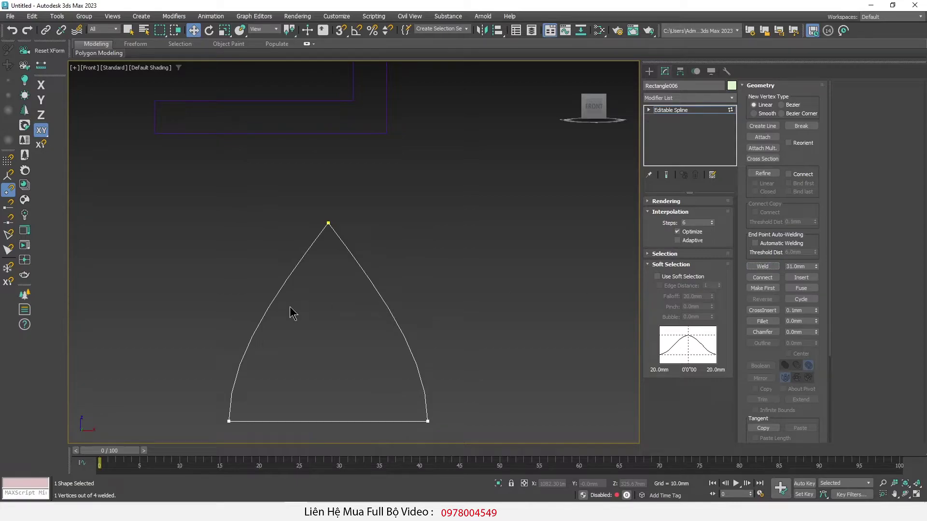
left_click(329, 222)
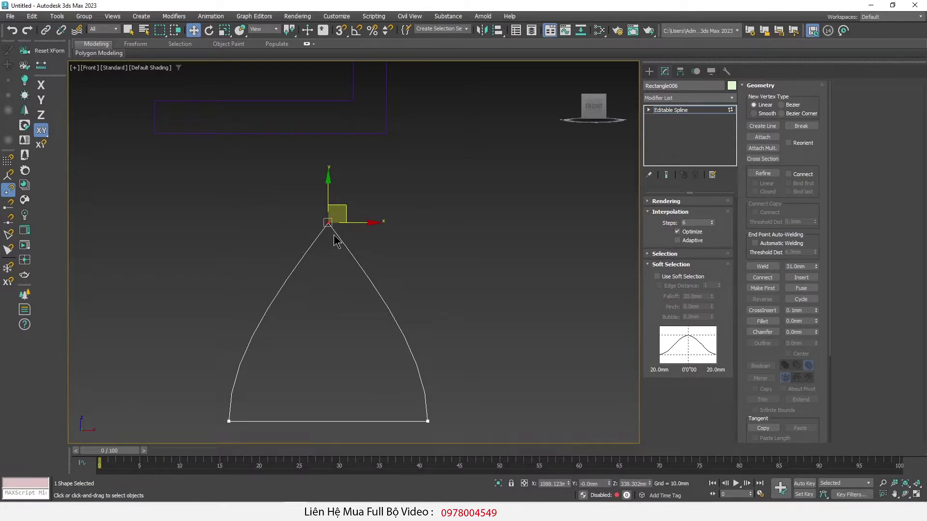
left_click_drag(340, 207, 379, 220)
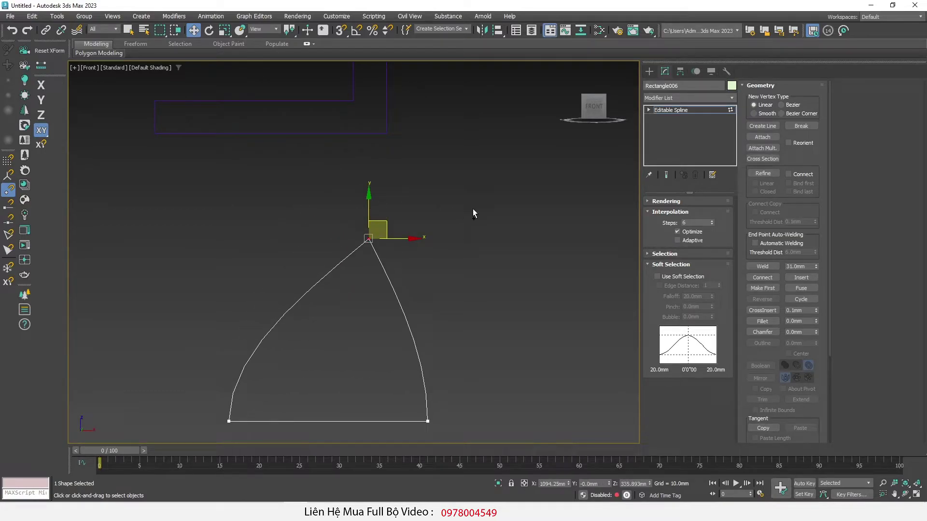
key("ctrl+z")
left_click(374, 290)
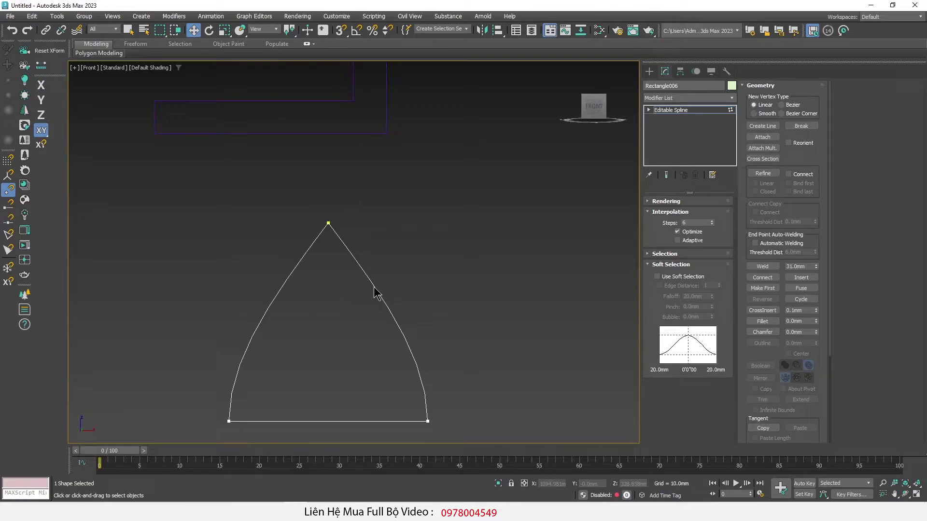
key("ctrl+z")
left_click(798, 266)
type("30")
key("Return")
left_click(762, 267)
left_click(327, 225)
mouse_move(327, 223)
left_mouse_down()
mouse_move(317, 235)
mouse_move(327, 219)
left_mouse_up()
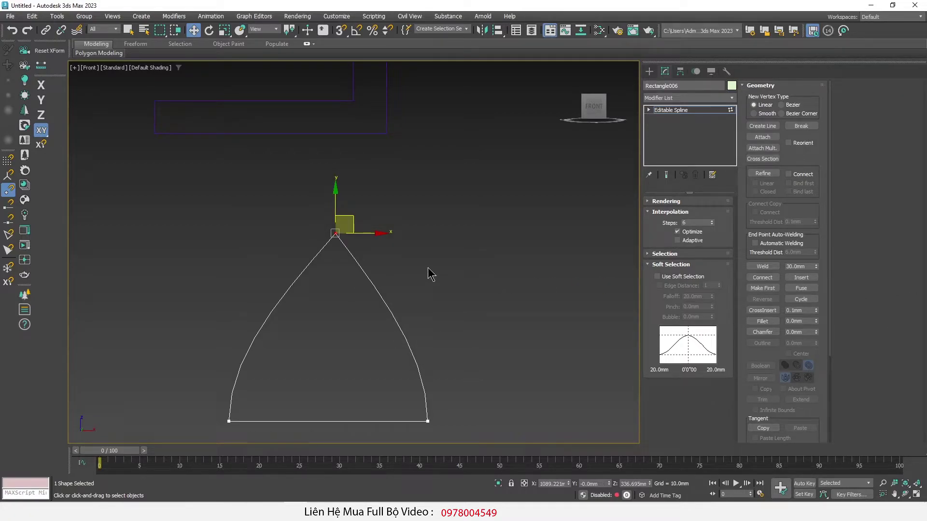
key("ctrl+z")
key("ctrl+z")
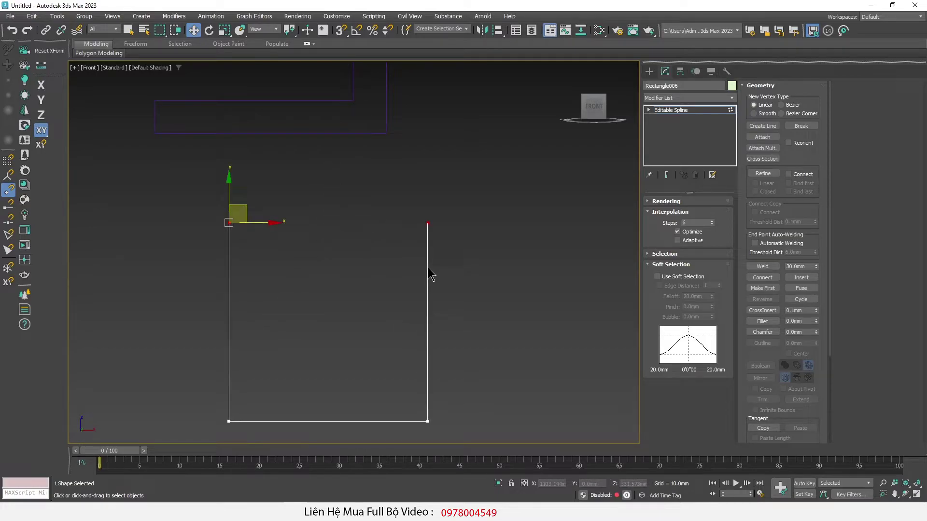
Step: Try welding Rectangle006's open ends with a weld threshold of 2
double_click(795, 267)
type("29")
left_click(765, 266)
key("Escape")
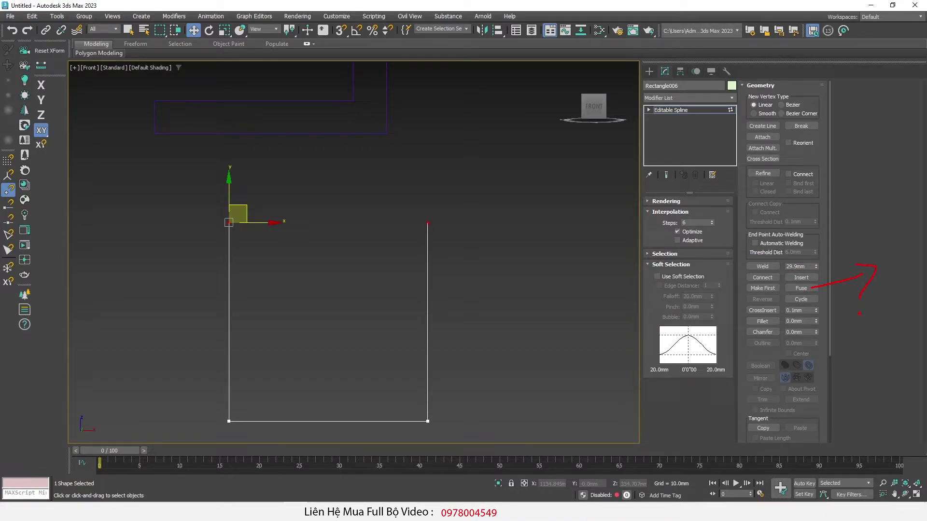
Step: Reset the weld threshold to 0.1mm and remove the test U-shaped spline
left_click_drag(754, 266, 676, 295)
double_click(799, 267)
type("0.1")
middle_click_drag(288, 221, 290, 220)
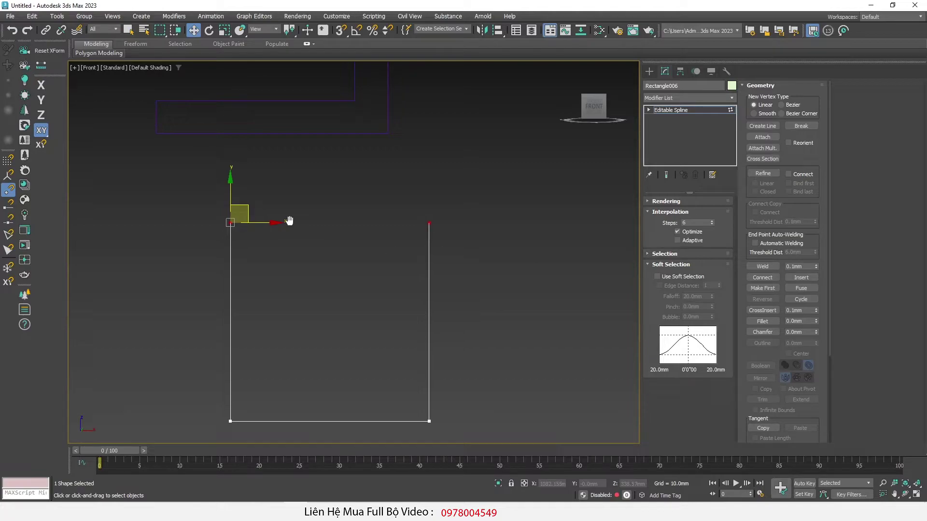
key("ctrl+z")
key("ctrl+z")
key("ctrl+z")
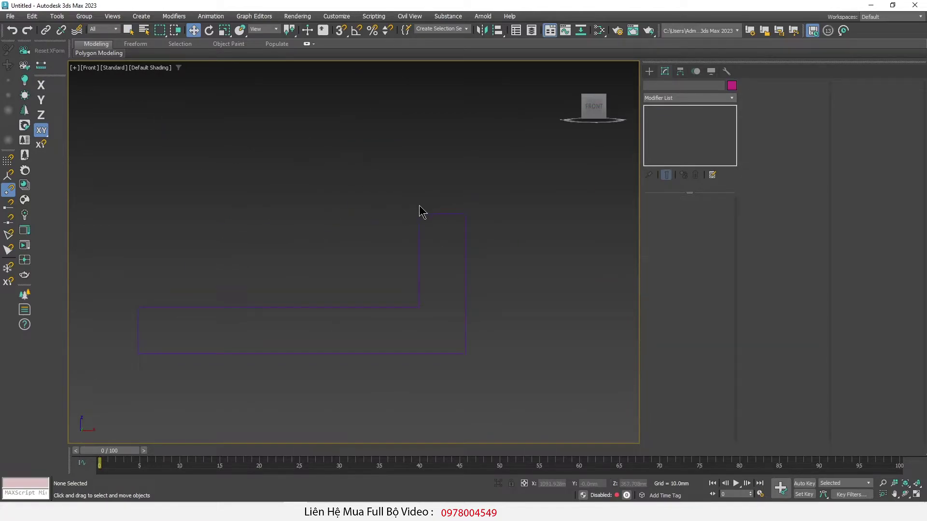
Step: Snap-move the L-shaped Rectangle005 profile onto the green rectangle's corner
scroll(255, 201, "down", 5)
left_click(324, 232)
scroll(333, 232, "down", 4)
scroll(386, 222, "up", 4)
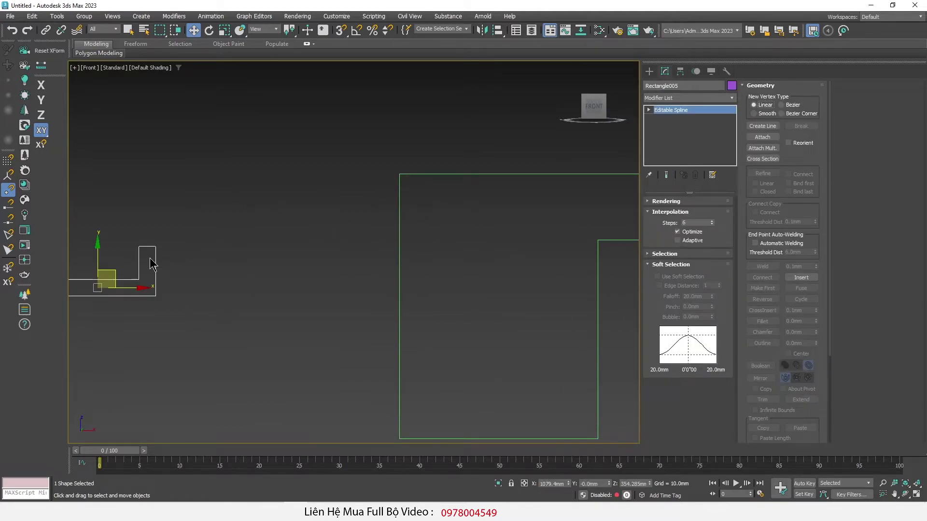
left_click_drag(152, 256, 398, 176)
scroll(273, 213, "down", 5)
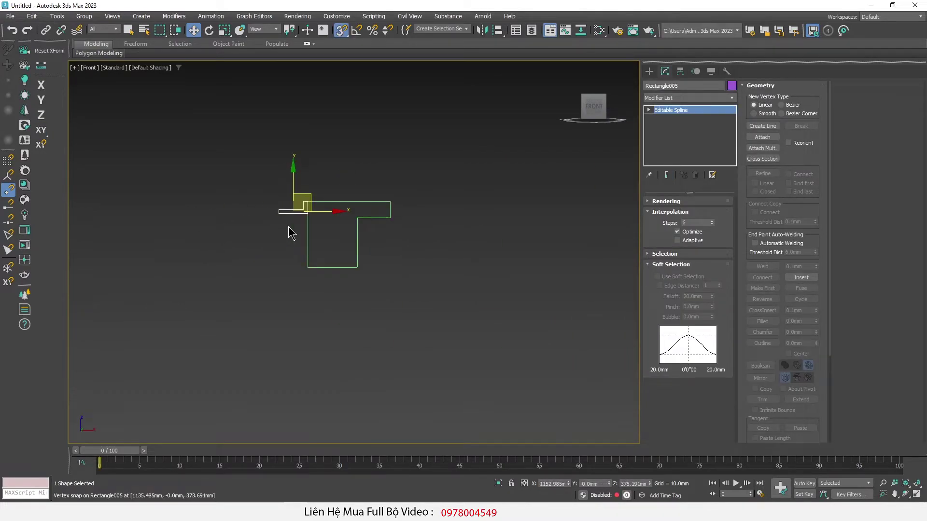
scroll(319, 208, "up", 5)
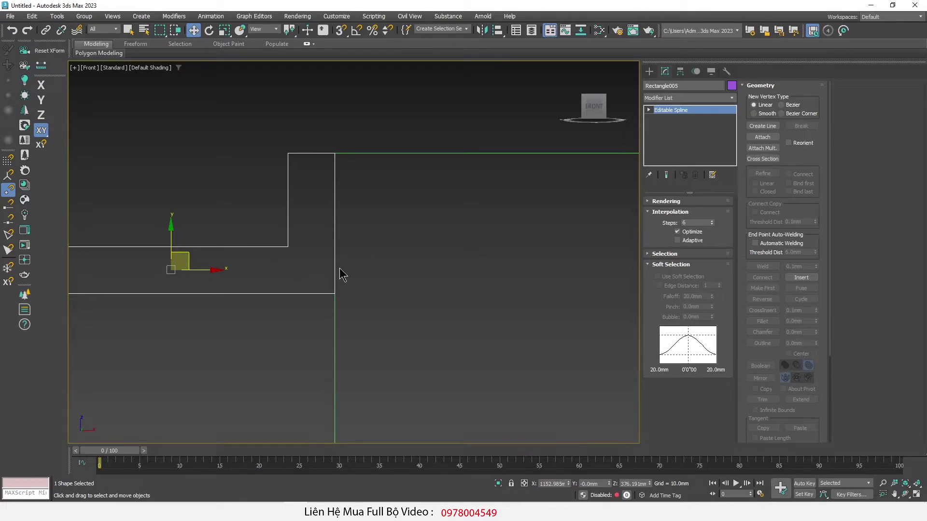
scroll(329, 164, "up", 3)
Step: Select all of the profile's vertices and convert them to Corner
key("1")
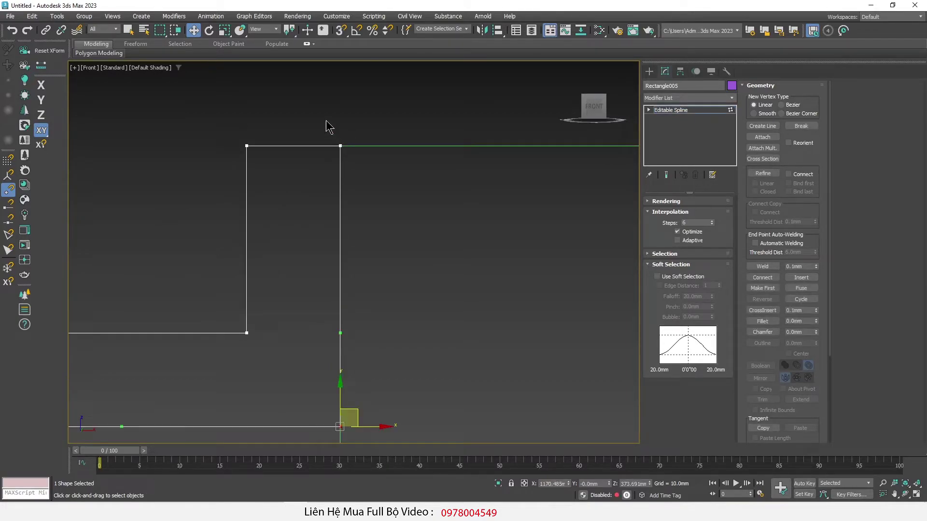
left_click_drag(329, 131, 379, 170)
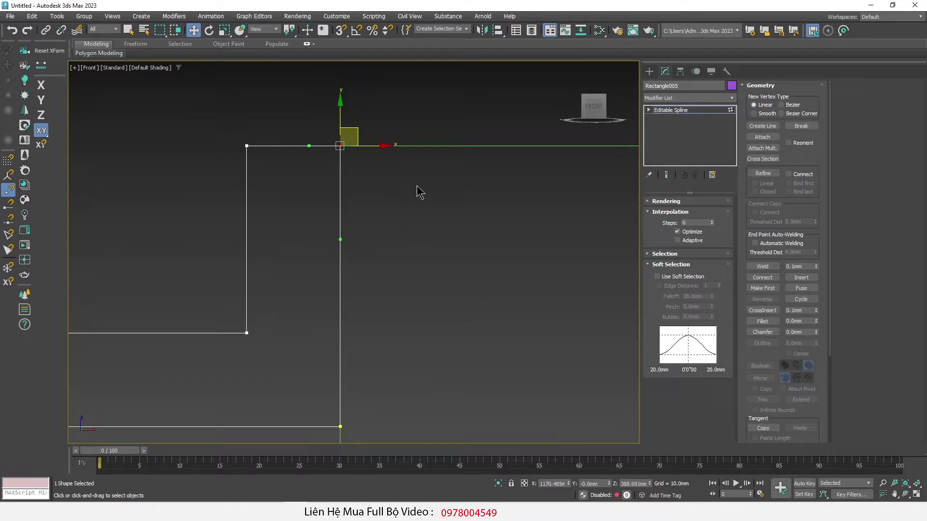
scroll(406, 191, "down", 5)
mouse_move(370, 215)
middle_mouse_down()
mouse_move(213, 176)
mouse_move(274, 195)
middle_mouse_up()
left_click_drag(164, 151, 328, 264)
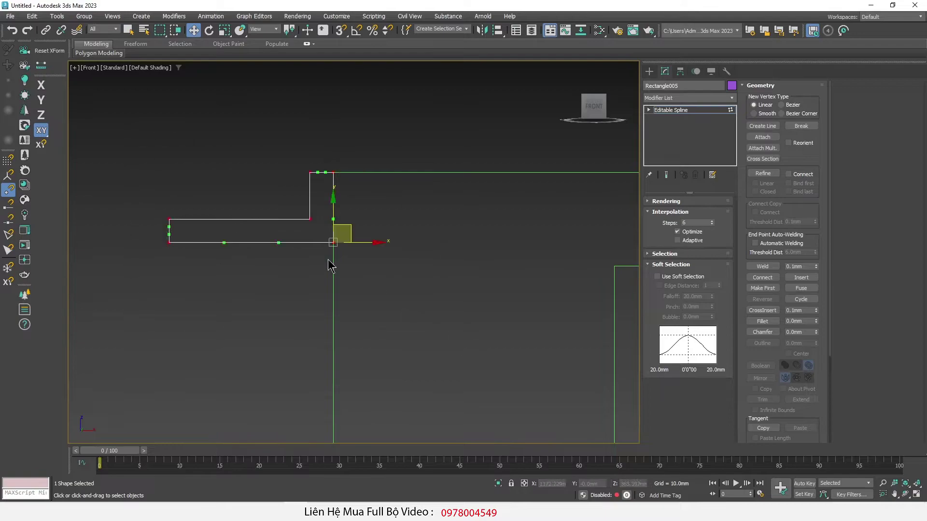
right_click(301, 227)
left_click(283, 182)
scroll(355, 162, "up", 4)
middle_click_drag(377, 277, 437, 276)
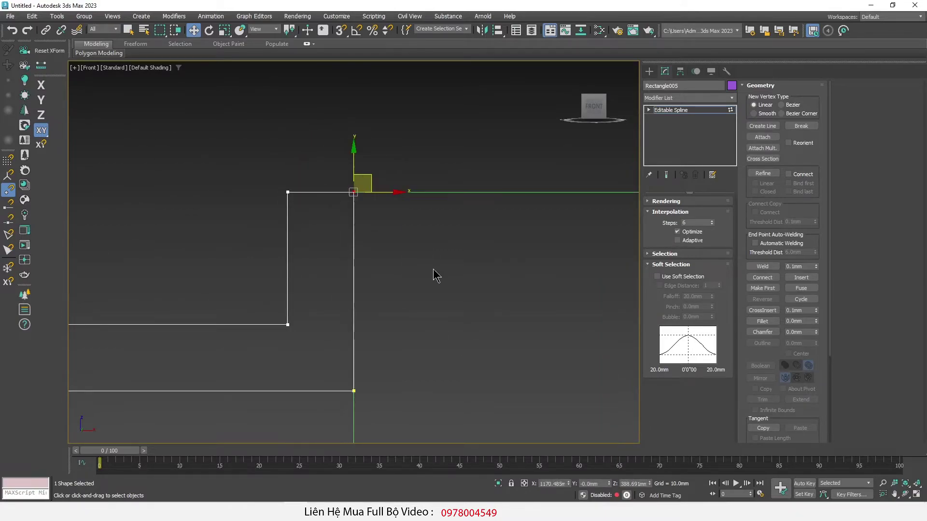
left_click(762, 321)
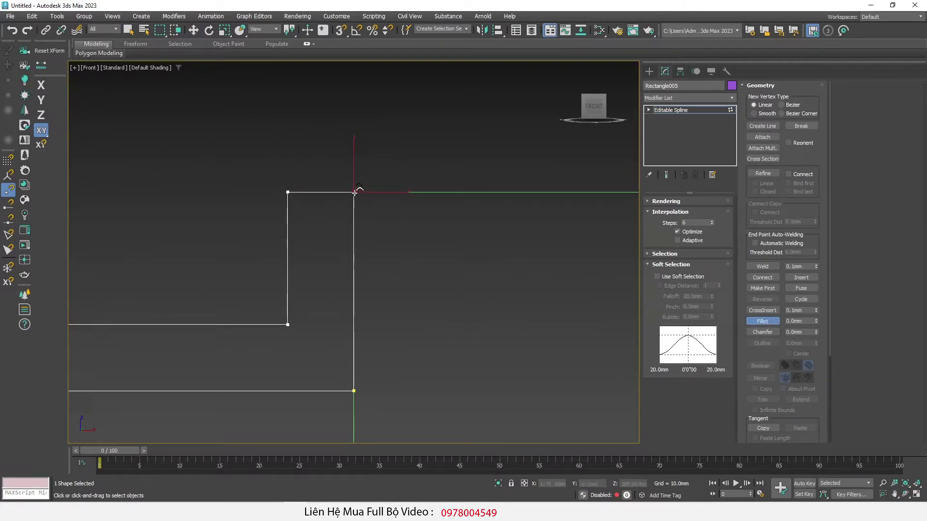
Step: Fillet the L profile's top-right corner vertex into a quarter-circle arc
left_click_drag(354, 193, 356, 177)
key("w")
middle_click_drag(270, 265, 280, 227)
scroll(359, 159, "up", 2)
scroll(357, 159, "up", 3)
scroll(362, 209, "up", 1)
middle_click_drag(362, 209, 329, 203)
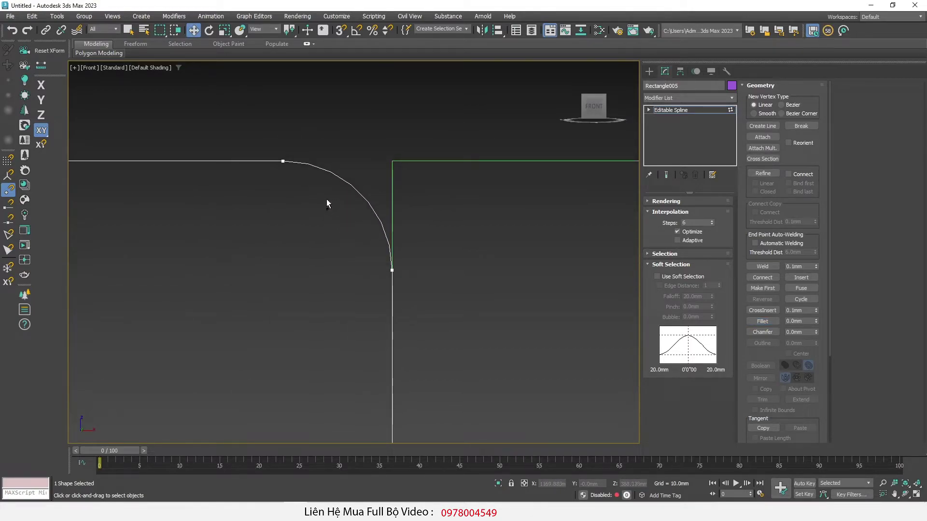
Step: Inspect the arc's top vertex and recentre the view on the rounded profile
left_click(283, 164)
left_click_drag(283, 274, 401, 270)
left_click_drag(810, 321, 870, 331)
key("Escape")
middle_click_drag(260, 295, 406, 277)
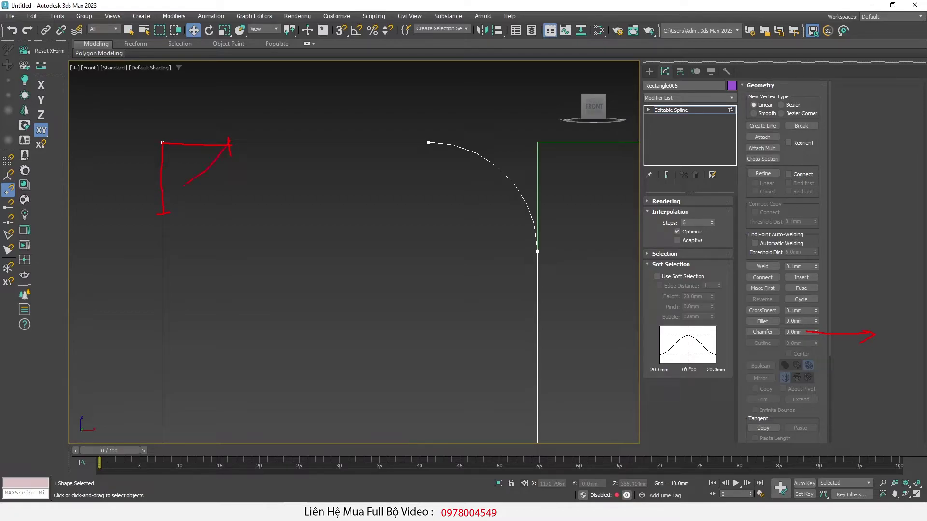
Step: Chamfer the top-left corner vertex of the rim profile spline
key("Escape")
left_click_drag(254, 116, 137, 224)
left_click(769, 334)
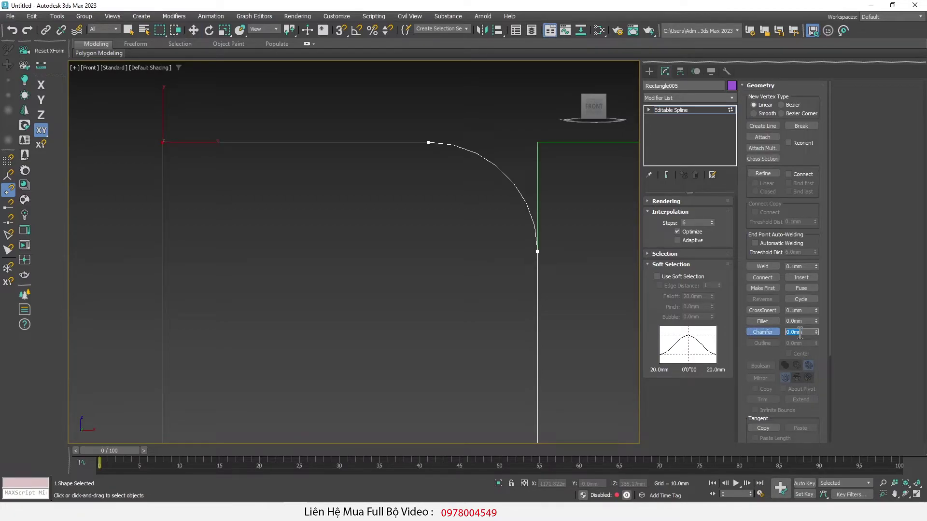
type("1")
key("Return")
Step: Select Rectangle003 and pick its top-left corner vertex at Vertex level
key("1")
scroll(282, 222, "down", 5)
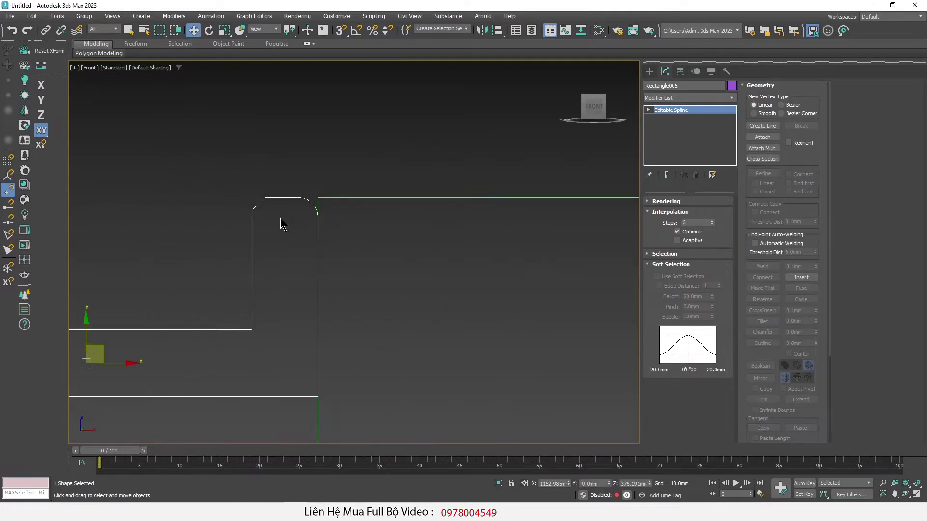
scroll(283, 236, "down", 2)
middle_click_drag(343, 287, 268, 276)
left_click(275, 236)
scroll(285, 229, "down", 3)
scroll(270, 232, "up", 5)
key("1")
mouse_move(199, 221)
left_mouse_down()
mouse_move(160, 256)
mouse_move(196, 191)
left_mouse_up()
Step: Try a fillet on the top-left corner of Rectangle003, then undo it
left_click(762, 321)
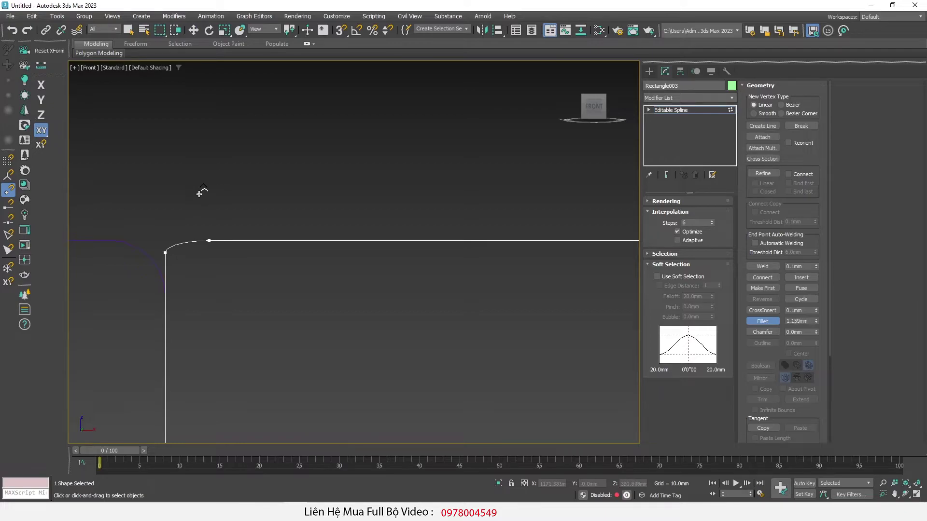
left_click_drag(196, 191, 241, 192)
scroll(157, 269, "up", 4)
scroll(157, 269, "up", 2)
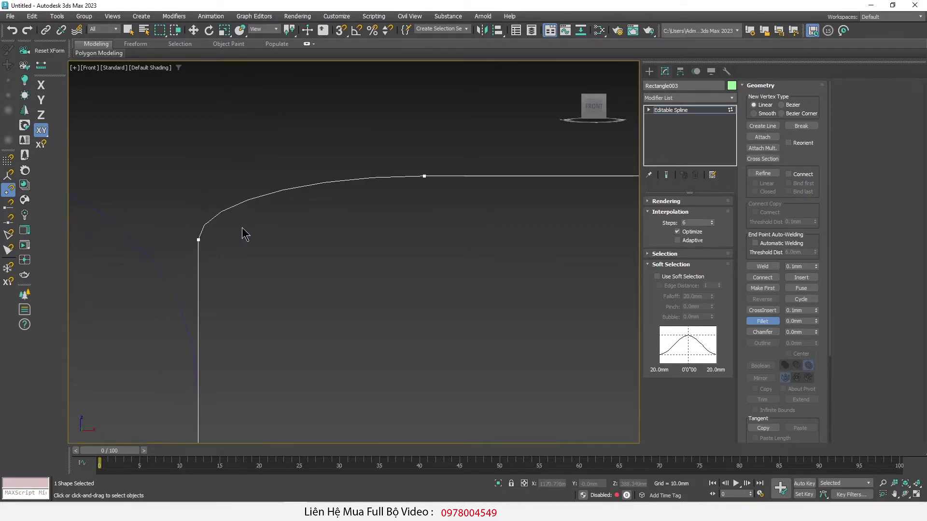
scroll(243, 230, "down", 3)
key("ctrl+z")
Step: Convert the corner vertex to Corner type and round it with a small fillet
key("w")
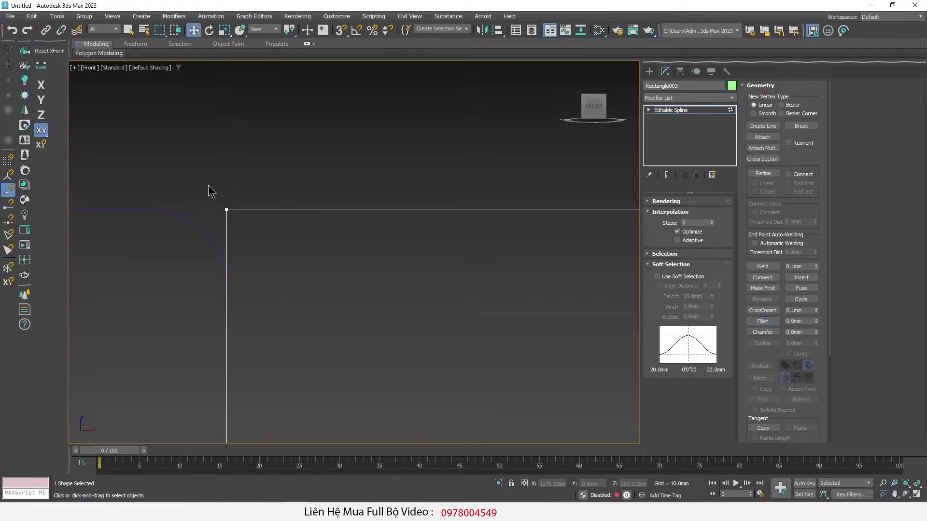
left_click(227, 209)
right_click(336, 257)
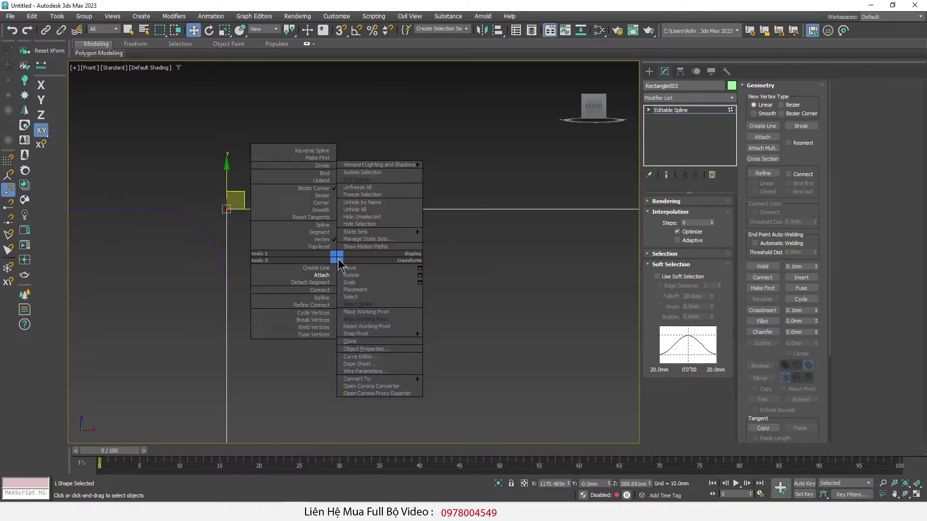
left_click(295, 209)
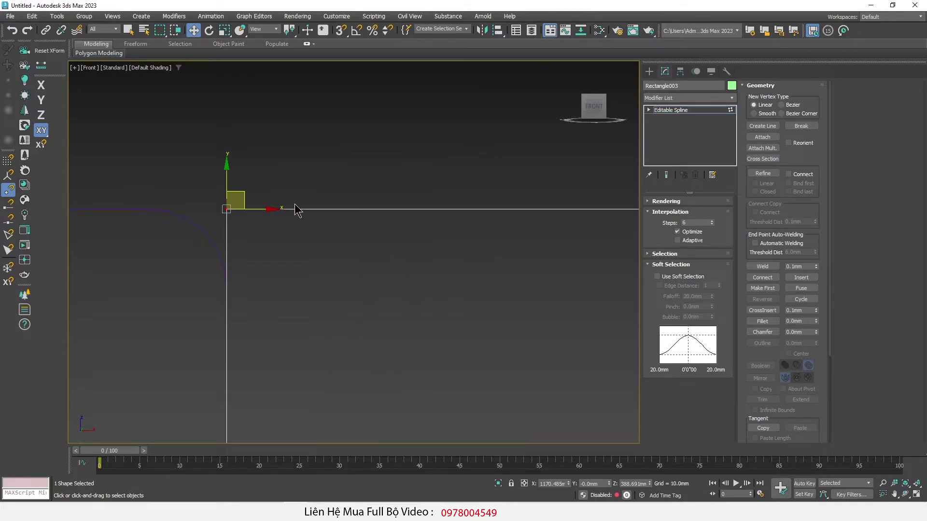
left_click(776, 321)
left_click_drag(231, 212, 250, 166)
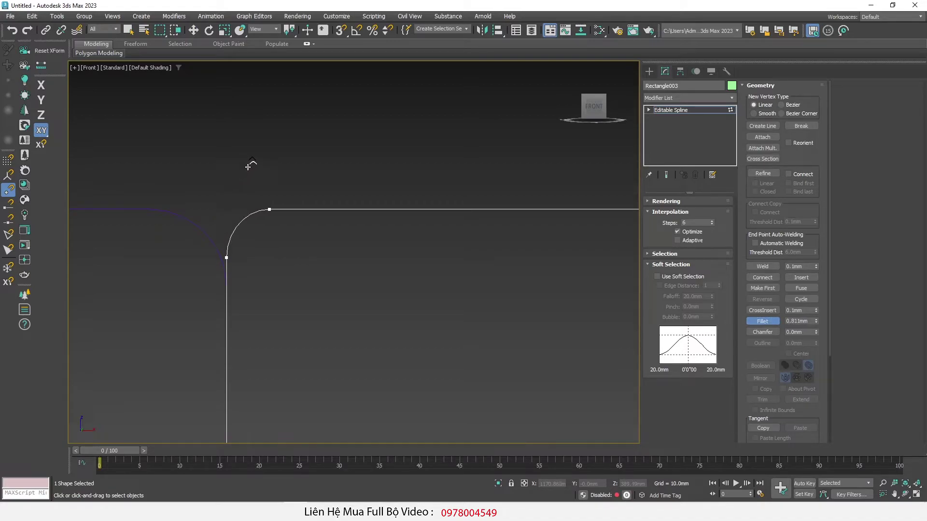
key("w")
scroll(231, 179, "down", 2)
scroll(233, 181, "down", 2)
scroll(235, 188, "down", 2)
scroll(235, 189, "up", 5)
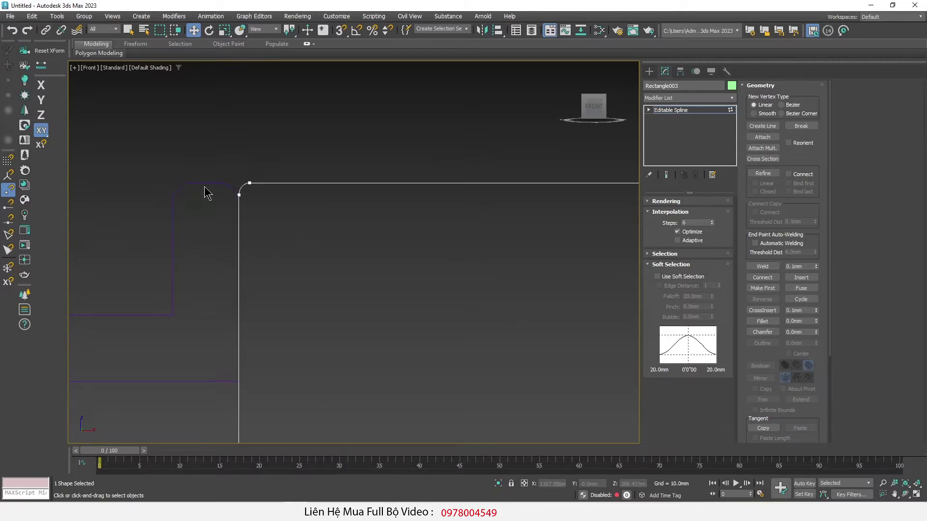
scroll(234, 189, "up", 5)
scroll(254, 187, "up", 2)
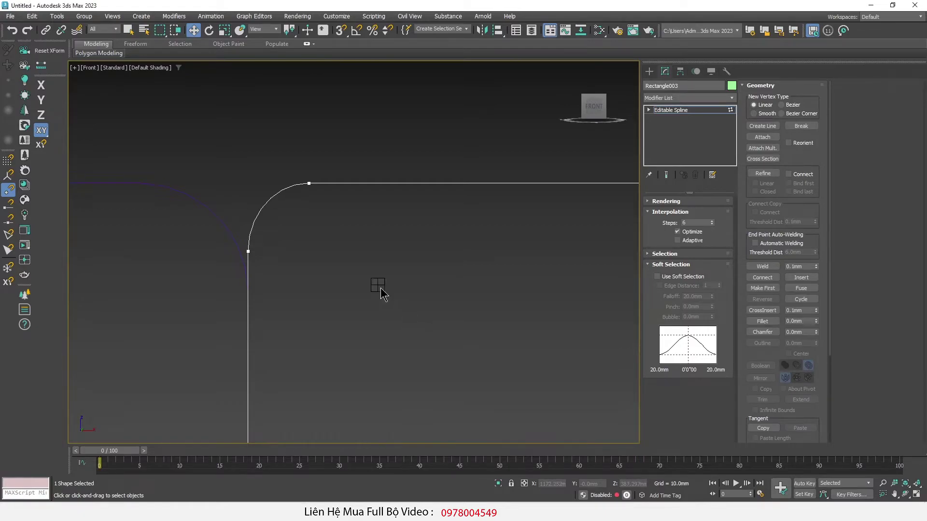
Step: Attach the other profile spline to Rectangle003
right_click(378, 285)
left_click(359, 304)
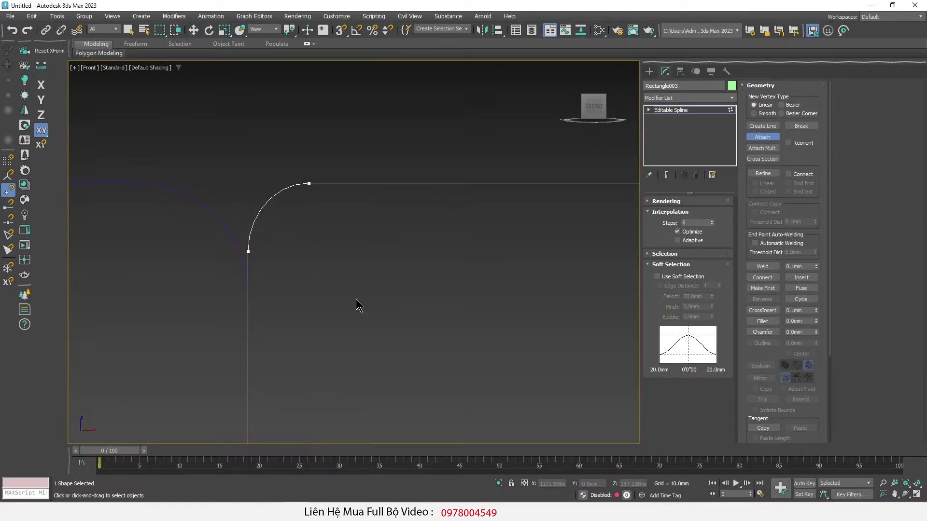
left_click(216, 215)
scroll(458, 278, "down", 5)
scroll(377, 256, "down", 2)
Step: Exit Attach mode and zoom out to frame the table reference photo
key("w")
scroll(386, 255, "down", 3)
scroll(316, 264, "down", 2)
scroll(270, 275, "up", 1)
scroll(246, 270, "up", 4)
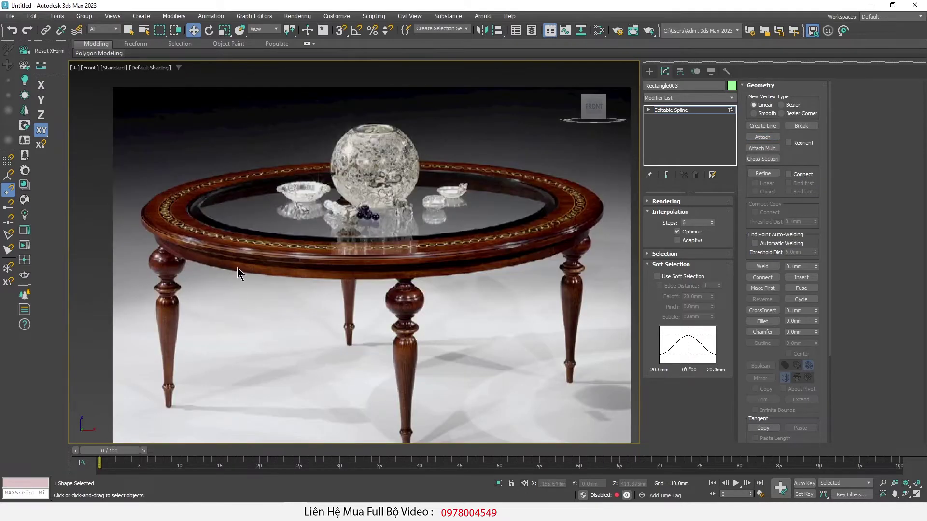
scroll(237, 268, "up", 1)
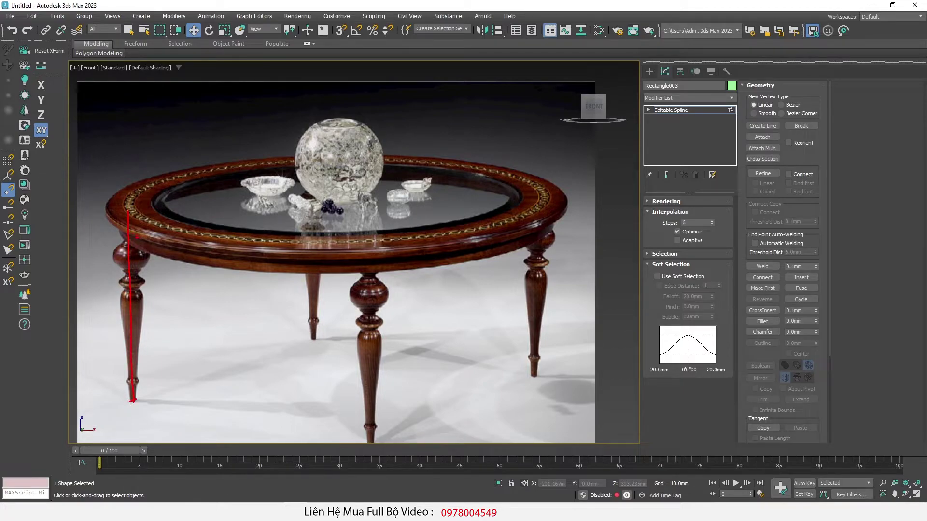
Step: Draw a line across the reference photo spanning the glass tabletop's full width
left_click_drag(133, 401, 130, 400)
left_click_drag(232, 207, 412, 194)
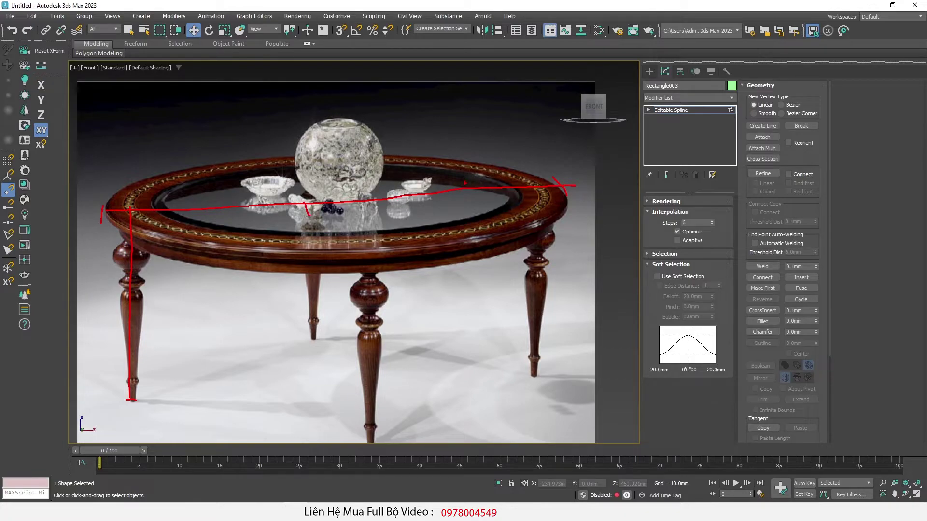
key("Escape")
left_click_drag(109, 213, 538, 186)
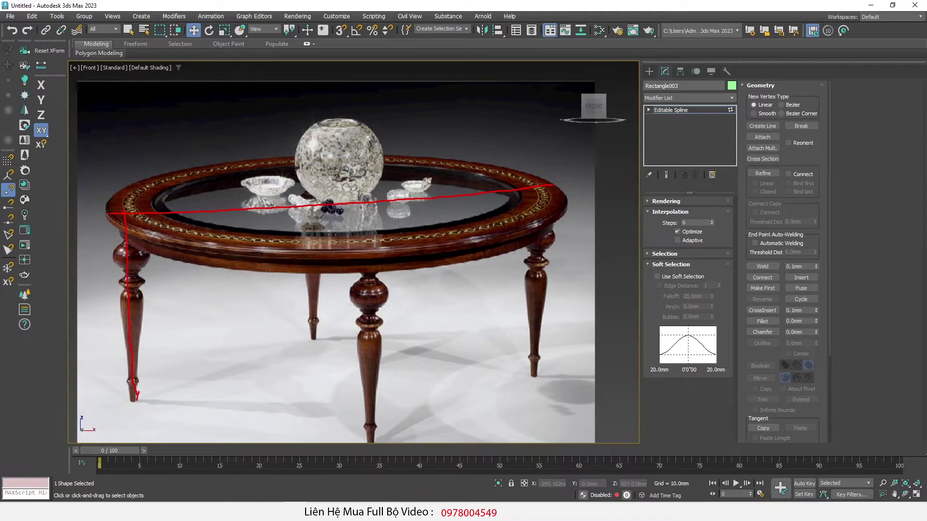
key("e")
left_click_drag(106, 211, 540, 199)
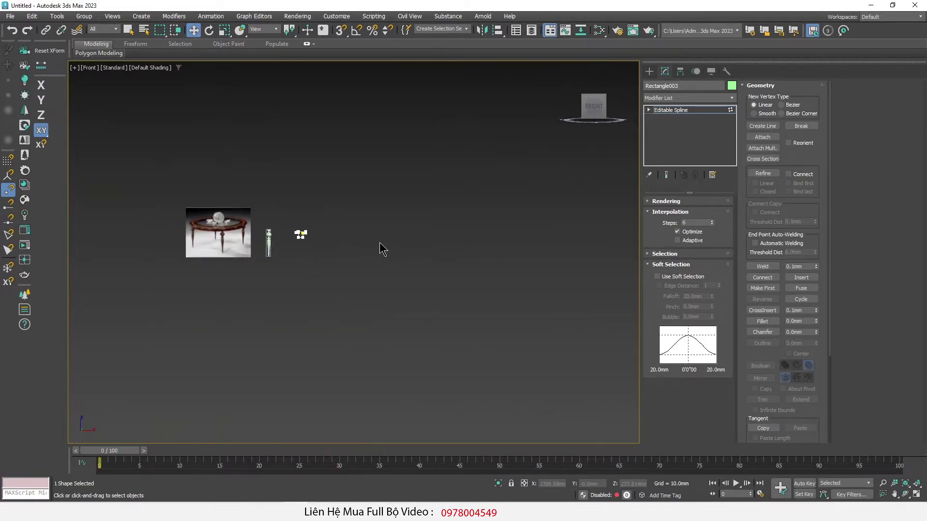
Step: Exit vertex editing and move the profile spline right along X
scroll(367, 254, "up", 5)
scroll(338, 251, "up", 2)
middle_click_drag(291, 249, 296, 279)
key("1")
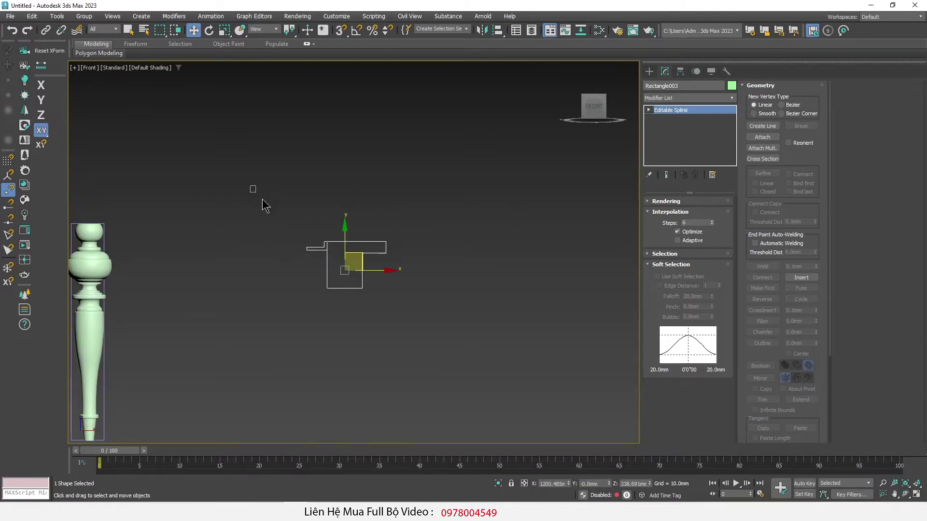
scroll(314, 292, "down", 5)
left_click_drag(357, 278, 550, 279)
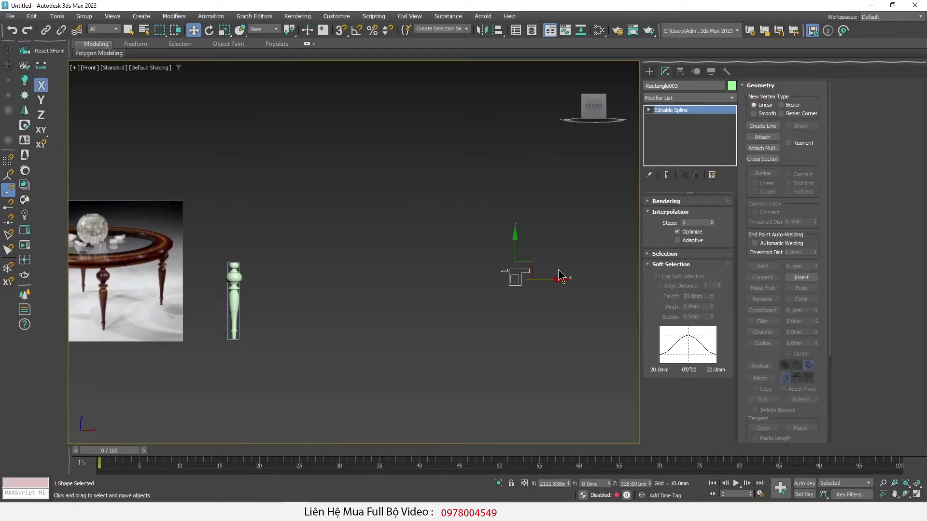
scroll(562, 277, "up", 2)
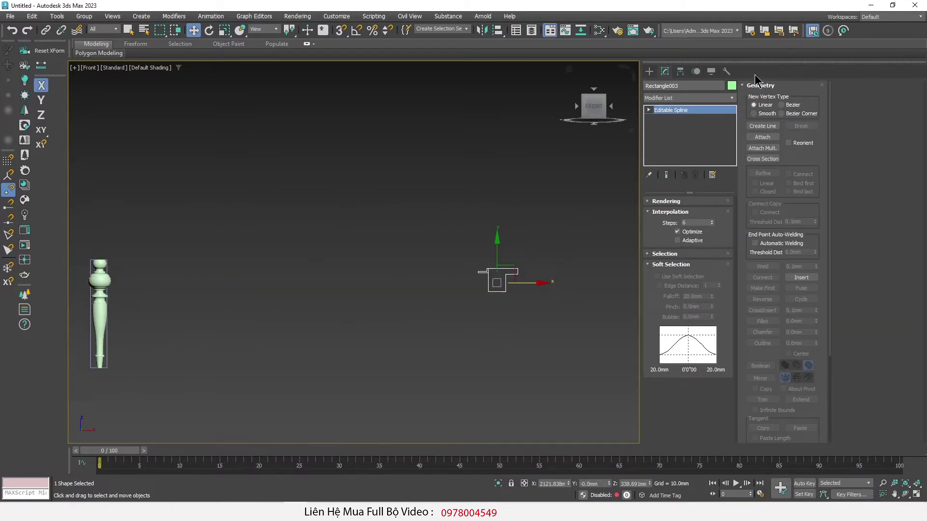
Step: Add a Lathe modifier and shift its axis left along X to widen the disc
left_click(692, 99)
key("l")
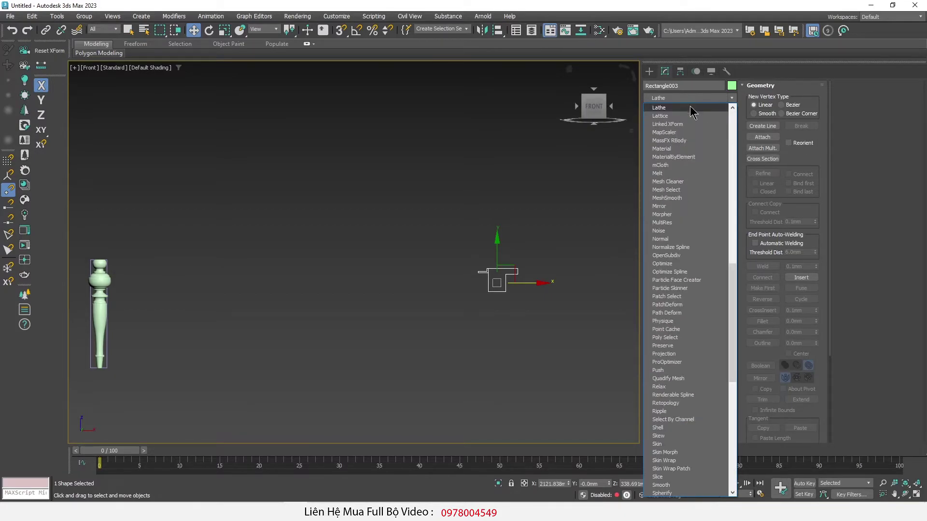
left_click(690, 107)
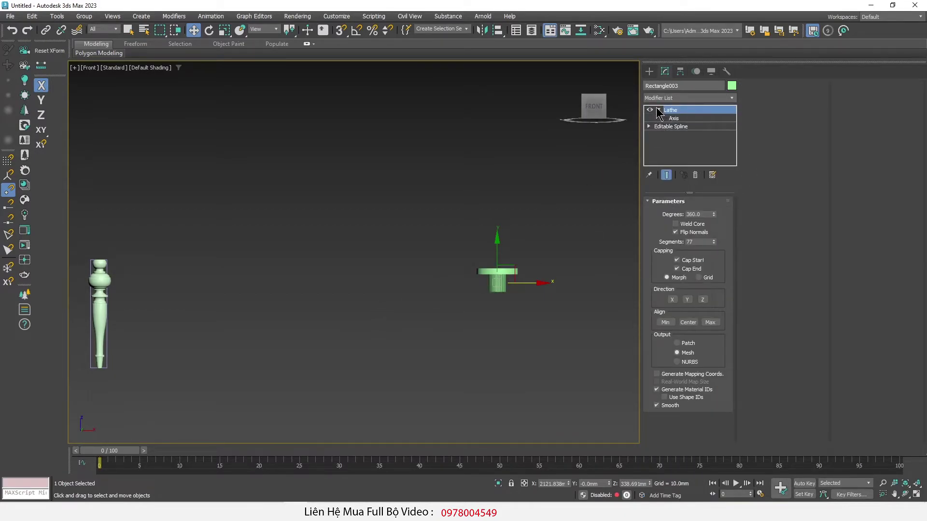
left_click(675, 118)
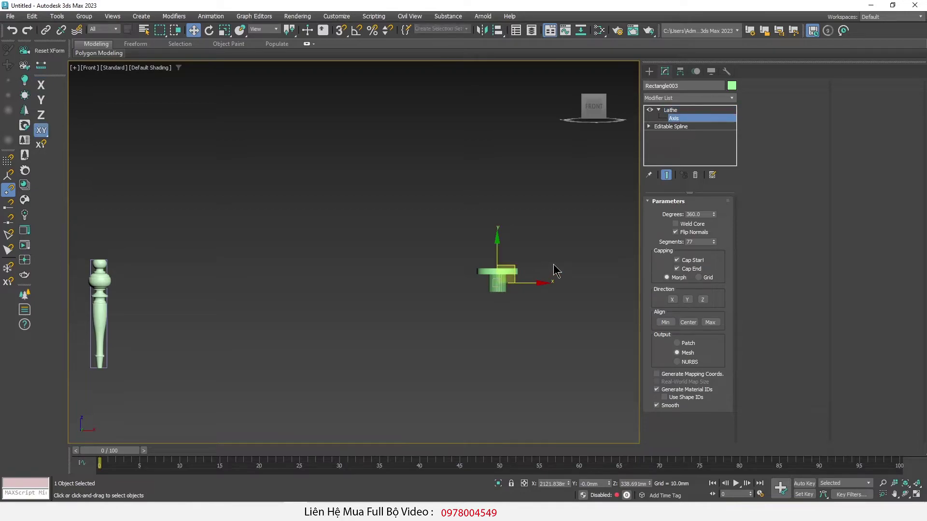
left_click_drag(525, 284, 360, 286)
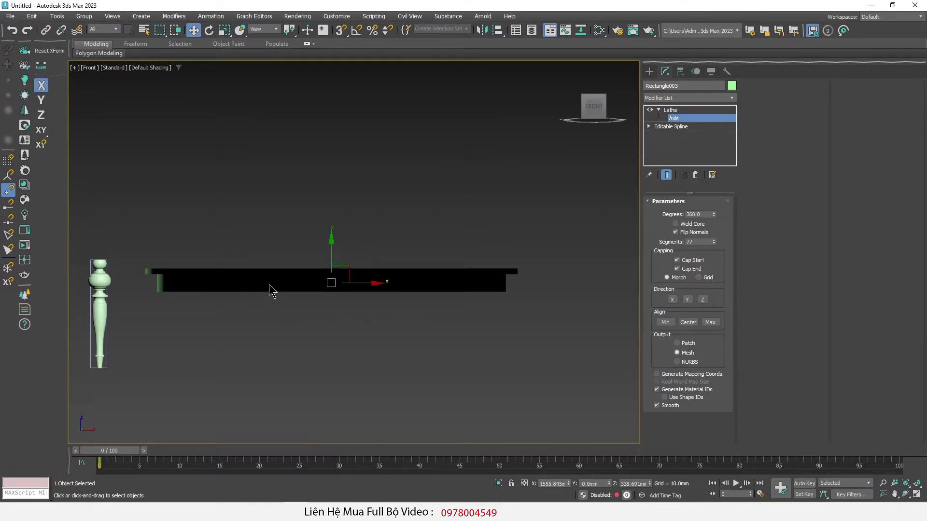
right_click(270, 228)
left_click(292, 180)
Step: Draw Rectangle004 around the disc, set its width to 1100mm and position it
left_click_drag(138, 249, 514, 305)
right_click(563, 294)
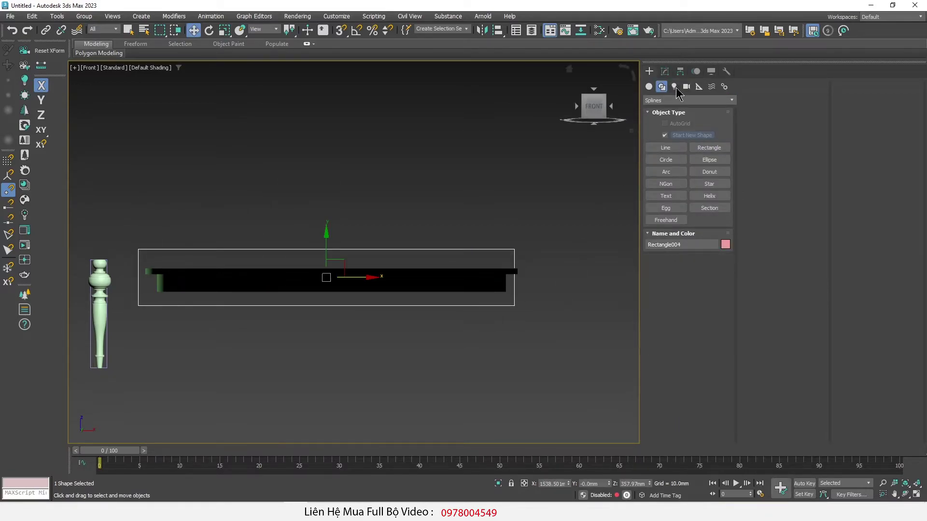
left_click(665, 71)
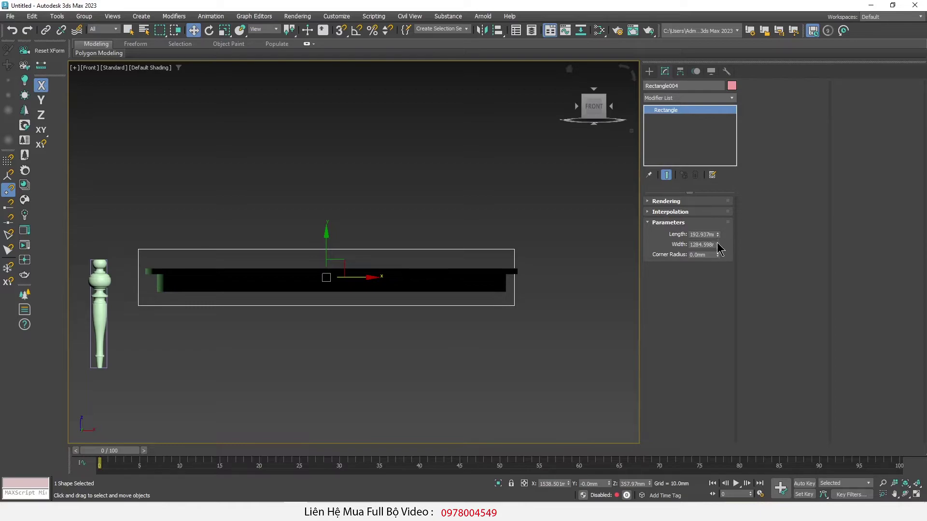
double_click(702, 245)
type("1100")
key("Return")
scroll(405, 265, "up", 2)
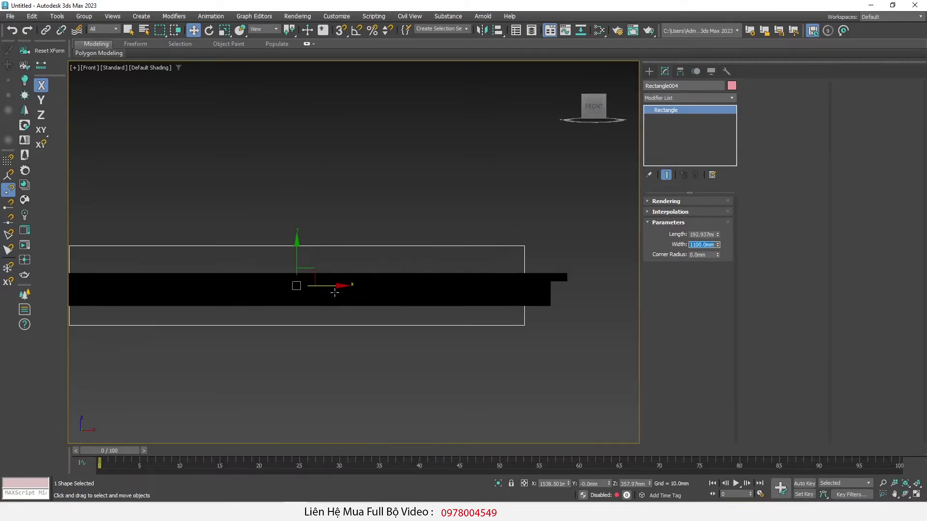
left_click_drag(332, 285, 379, 285)
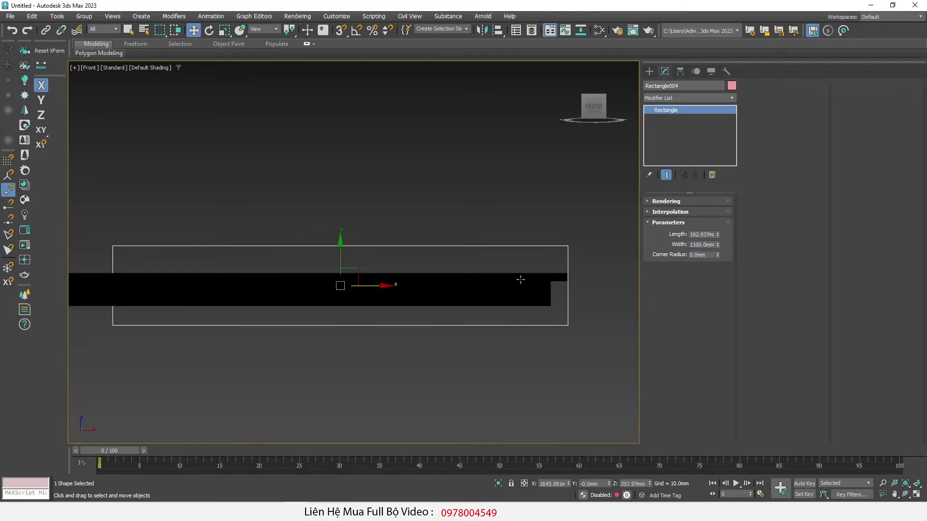
scroll(583, 273, "up", 5)
scroll(564, 297, "down", 2)
left_click_drag(132, 313, 131, 311)
scroll(261, 294, "down", 4)
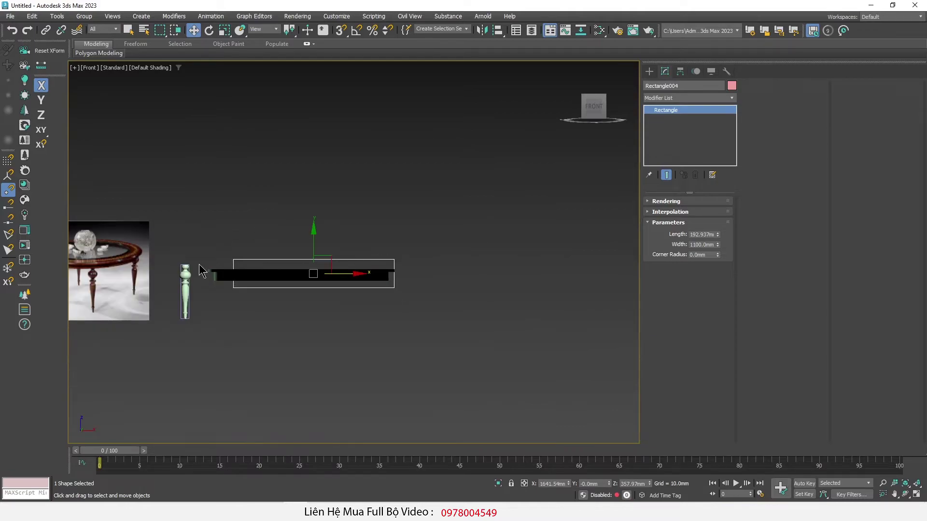
scroll(261, 271, "up", 2)
Step: Move Rectangle003's Lathe axis along X so it forms a wide hollow ring
left_click(553, 287)
middle_click_drag(553, 287, 546, 298)
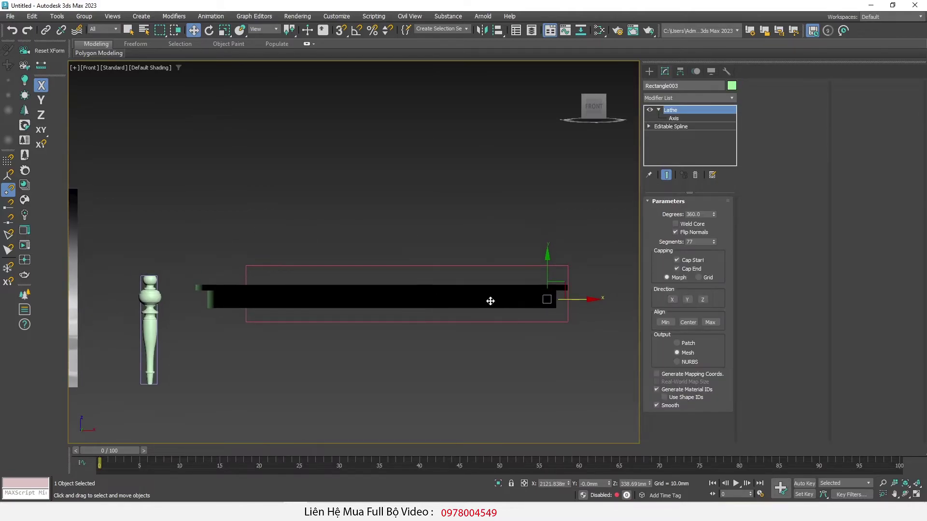
left_click(674, 118)
scroll(380, 313, "up", 2)
middle_click_drag(386, 311, 355, 304)
left_click_drag(399, 291, 436, 301)
scroll(372, 302, "down", 2)
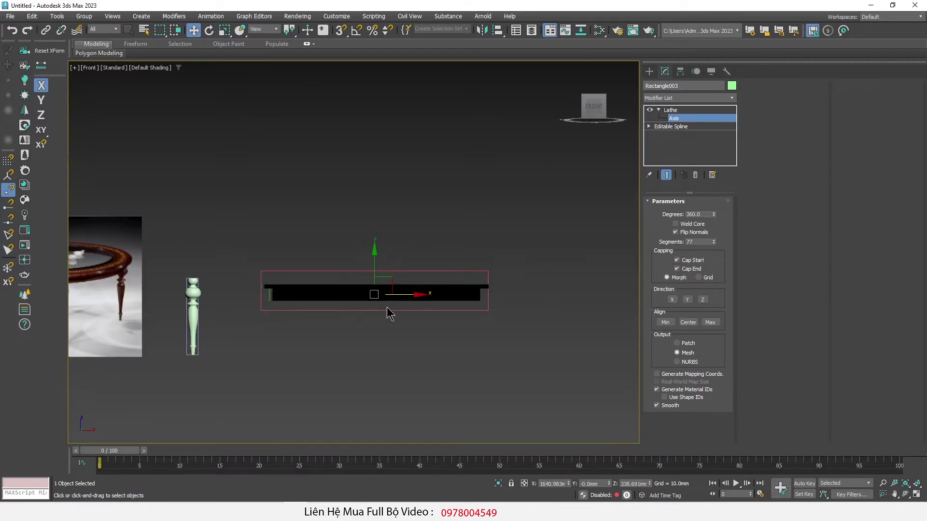
scroll(379, 308, "up", 2)
middle_click_drag(436, 317, 598, 300, "alt")
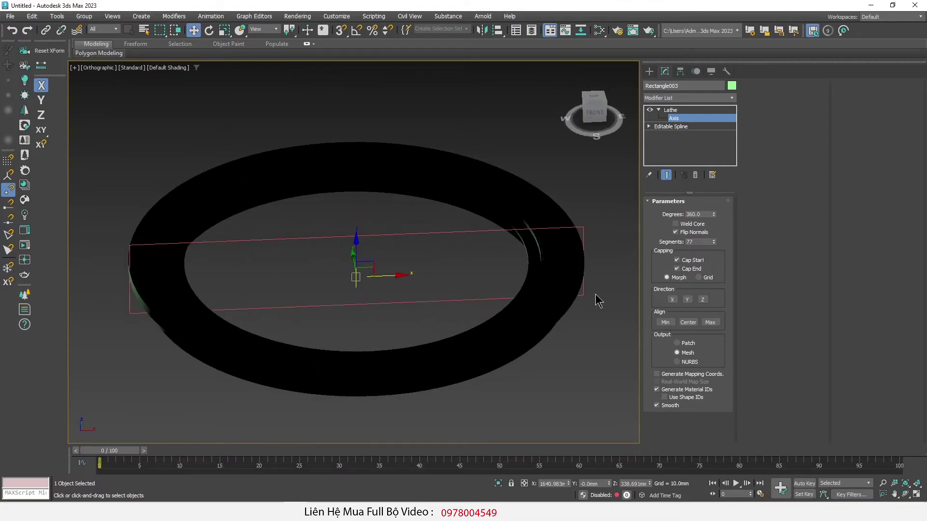
Step: Uncheck Flip Normals on the Lathe, then switch to Top view with Standard Primitives listed
left_click(701, 236)
mouse_move(380, 333)
middle_mouse_down("alt")
mouse_move(379, 300)
mouse_move(377, 309)
middle_mouse_up("alt")
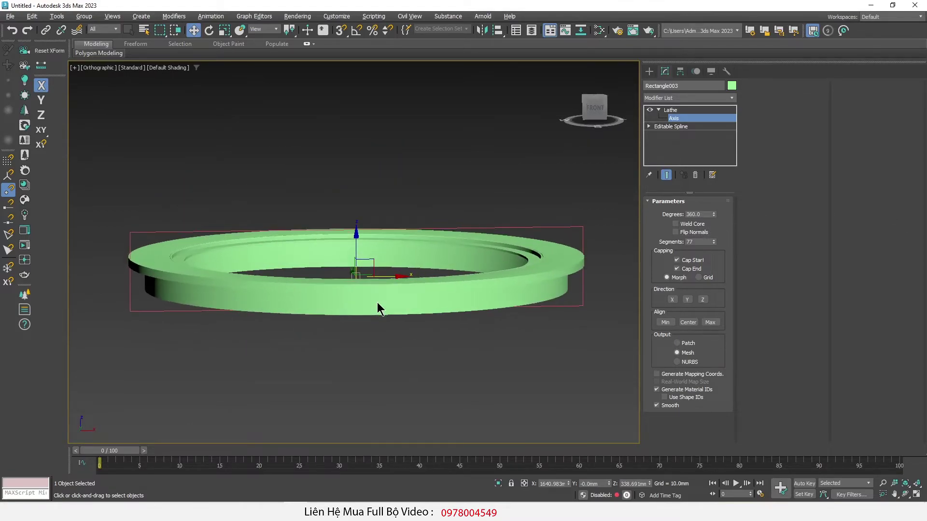
left_click(649, 71)
mouse_move(443, 329)
middle_mouse_down("alt")
mouse_move(433, 286)
mouse_move(436, 331)
middle_mouse_up("alt")
scroll(527, 188, "up", 5)
key("F4")
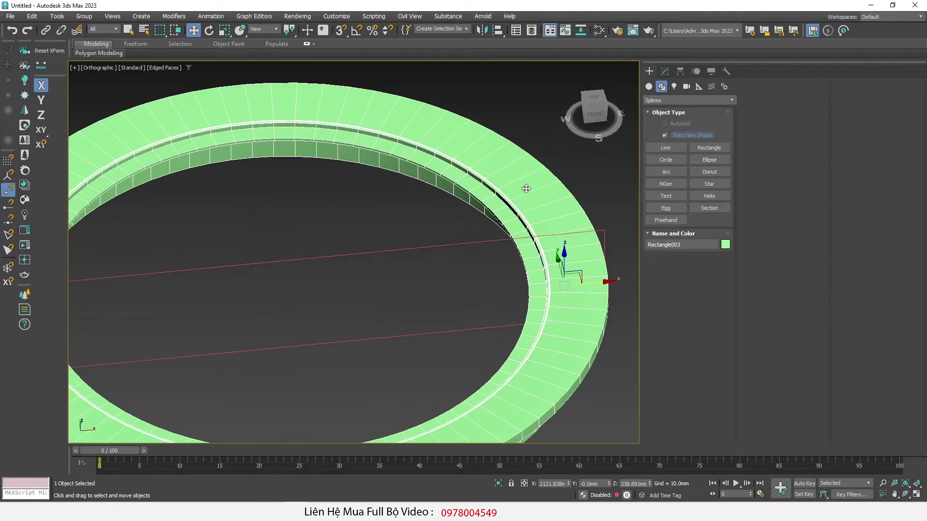
scroll(356, 209, "down", 5)
middle_click_drag(356, 209, 356, 284, "alt")
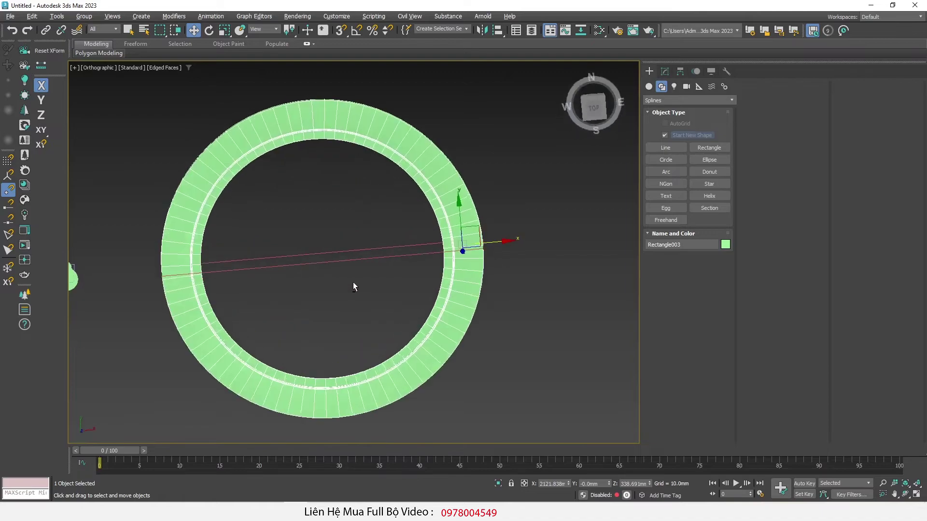
left_click(593, 104)
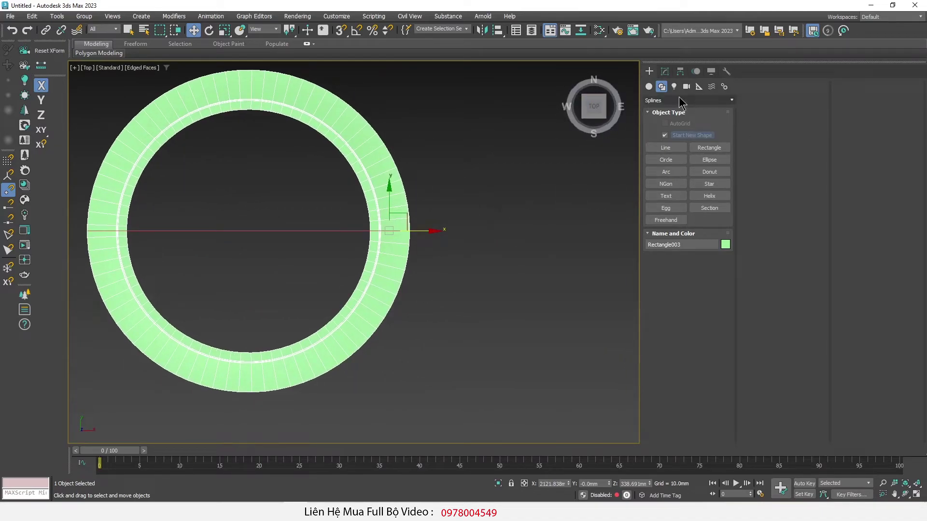
left_click(649, 87)
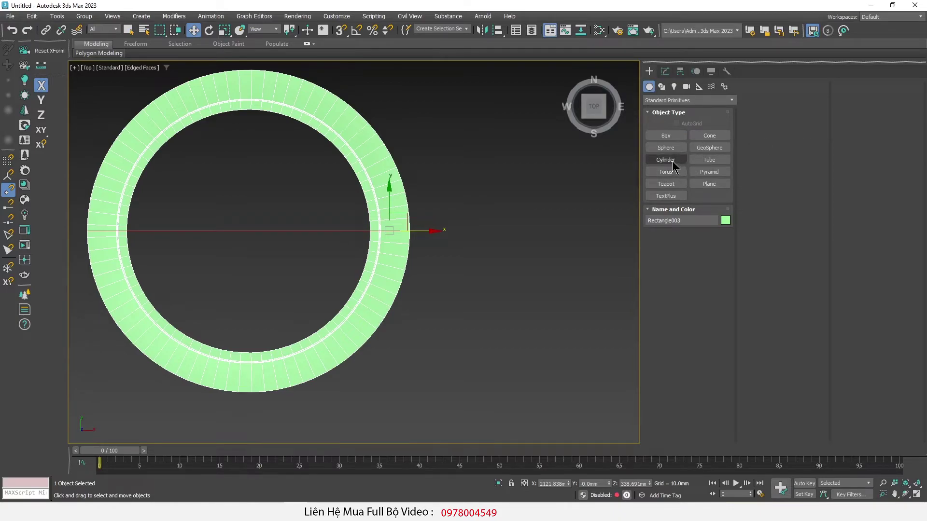
Step: Create a cylinder with 45 sides, 1 height segment and 10 mm height
left_click(665, 160)
middle_click_drag(560, 281, 430, 252)
left_click_drag(406, 243, 532, 344)
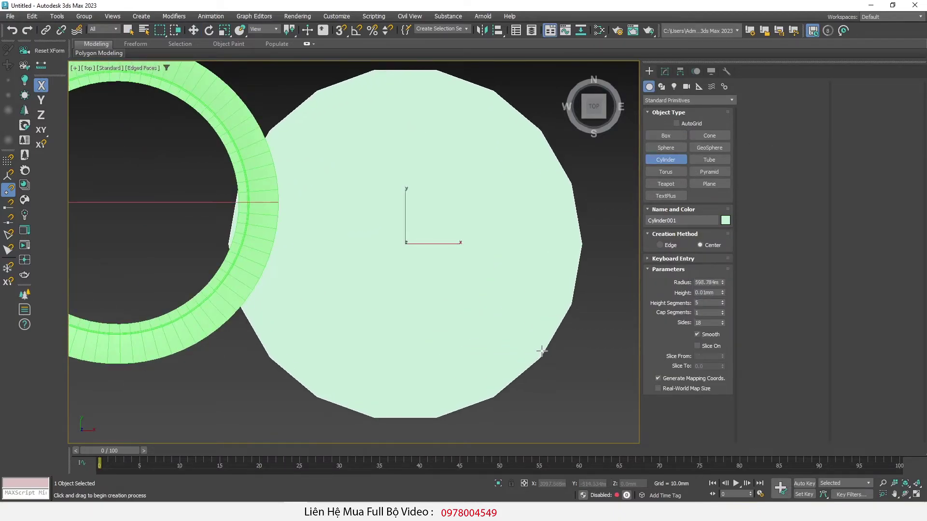
key("w")
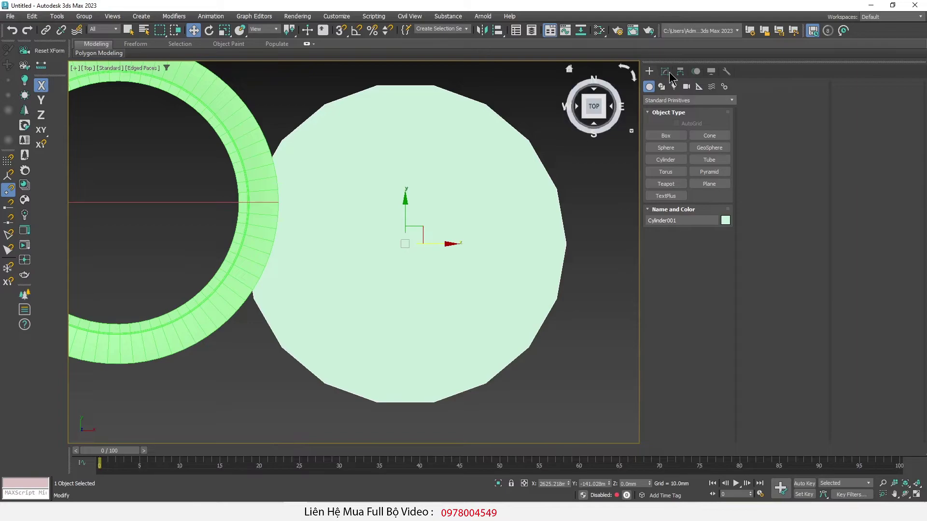
left_click(664, 71)
mouse_move(420, 317)
middle_mouse_down("alt")
mouse_move(427, 293)
mouse_move(441, 306)
middle_mouse_up("alt")
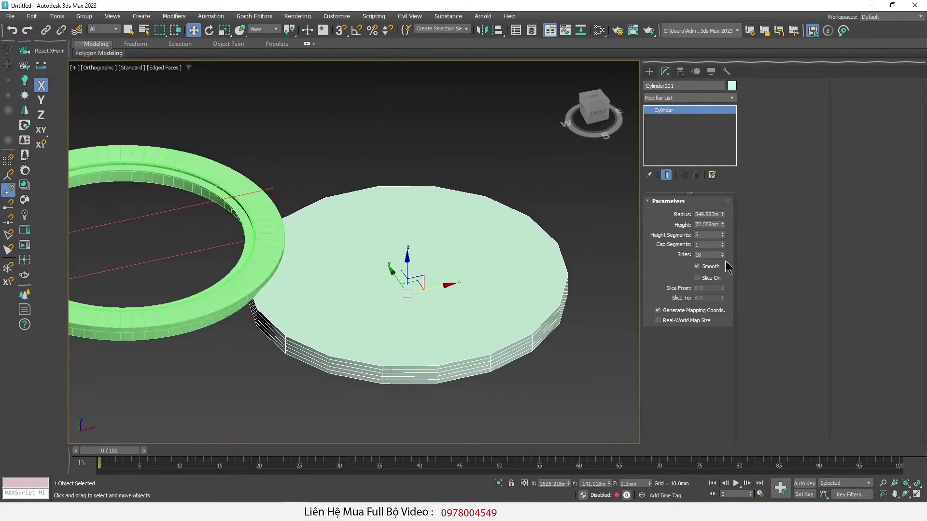
left_click_drag(722, 255, 714, 265)
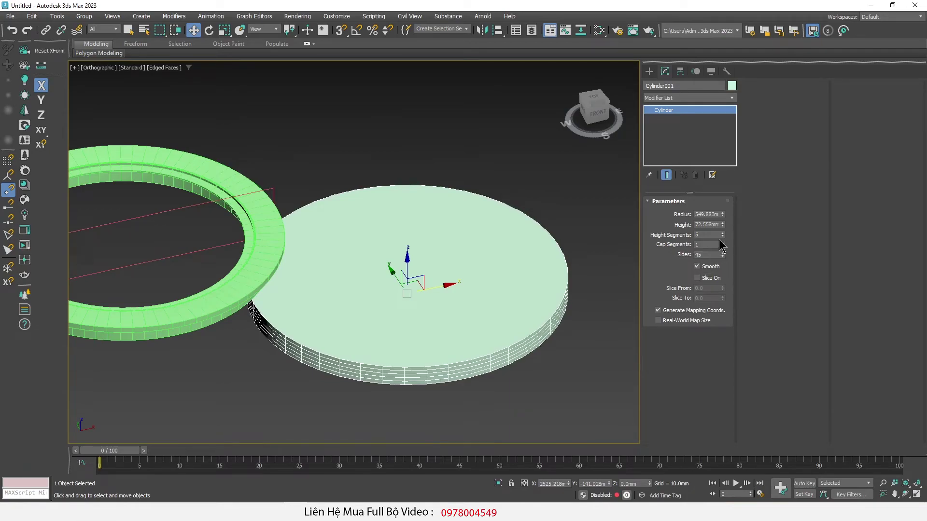
left_click_drag(722, 236, 727, 239)
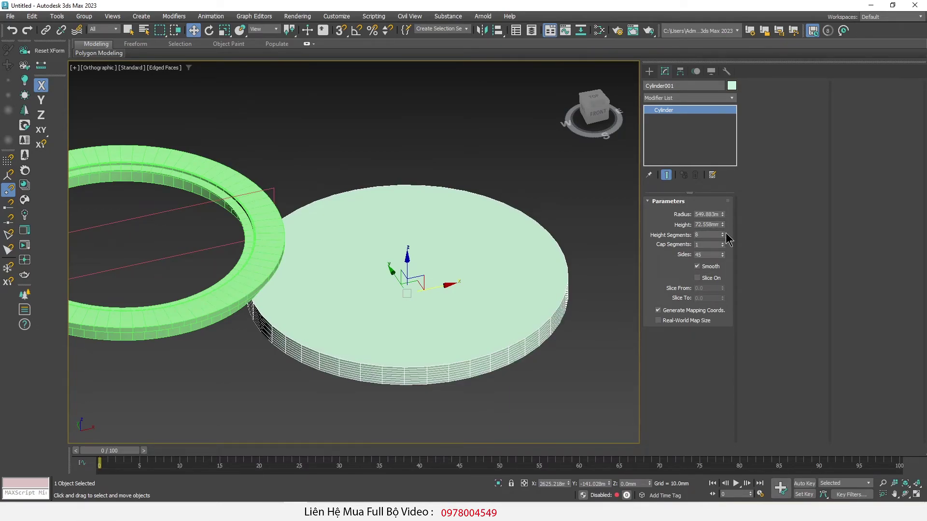
double_click(714, 224)
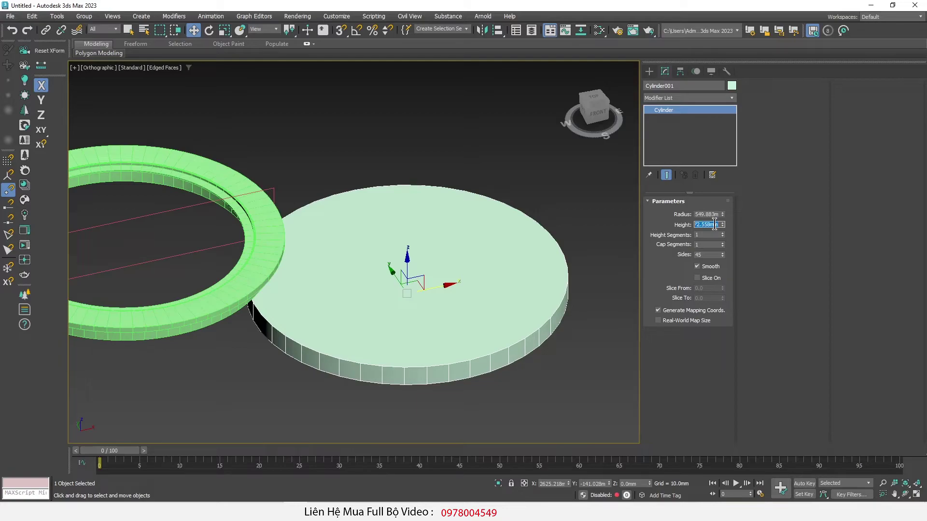
type("10.0mm")
key("Return")
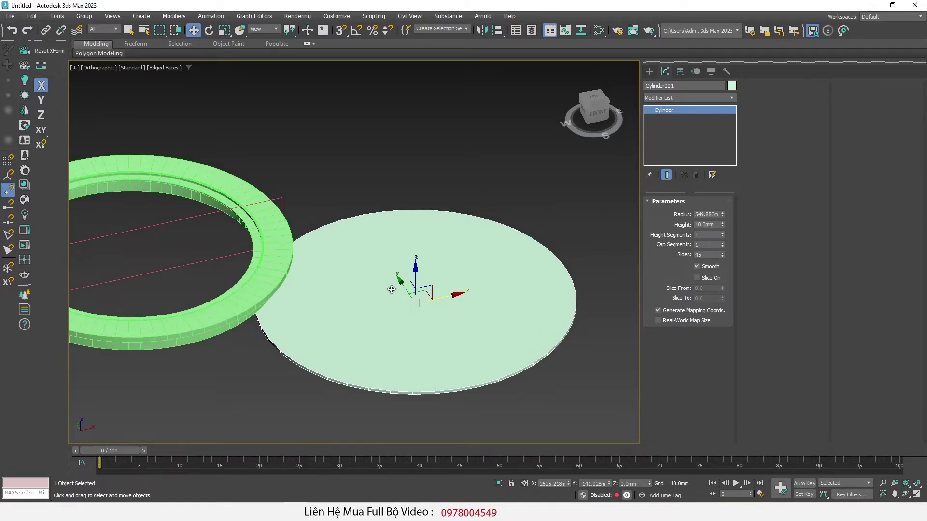
Step: Move the cylinder over the ring's centre and shrink its radius to about 434
key("t")
key("F3")
middle_click_drag(461, 296, 521, 315)
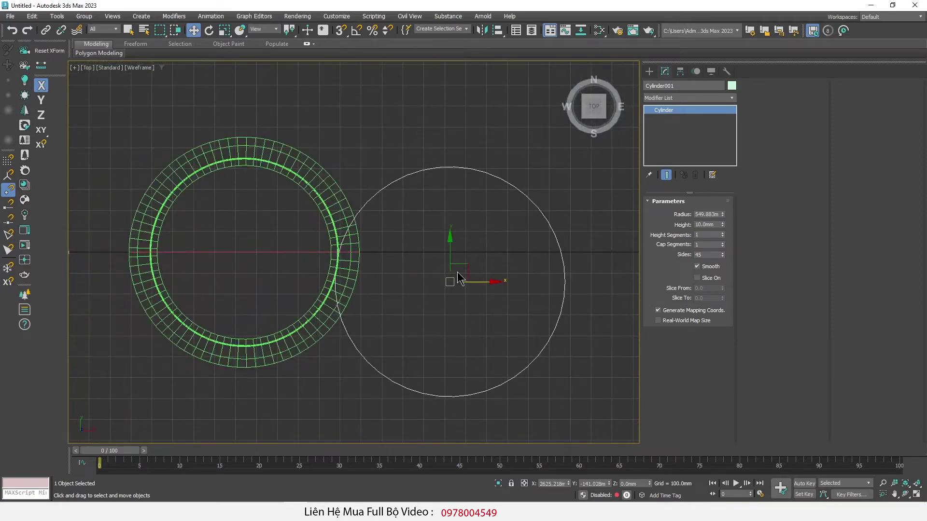
left_click_drag(458, 265, 252, 234)
scroll(220, 232, "up", 2)
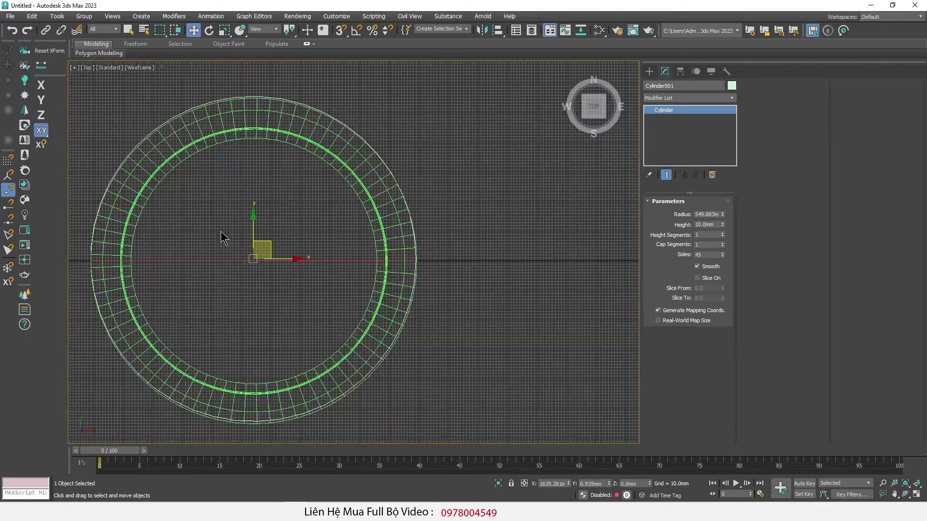
left_click_drag(724, 217, 724, 227)
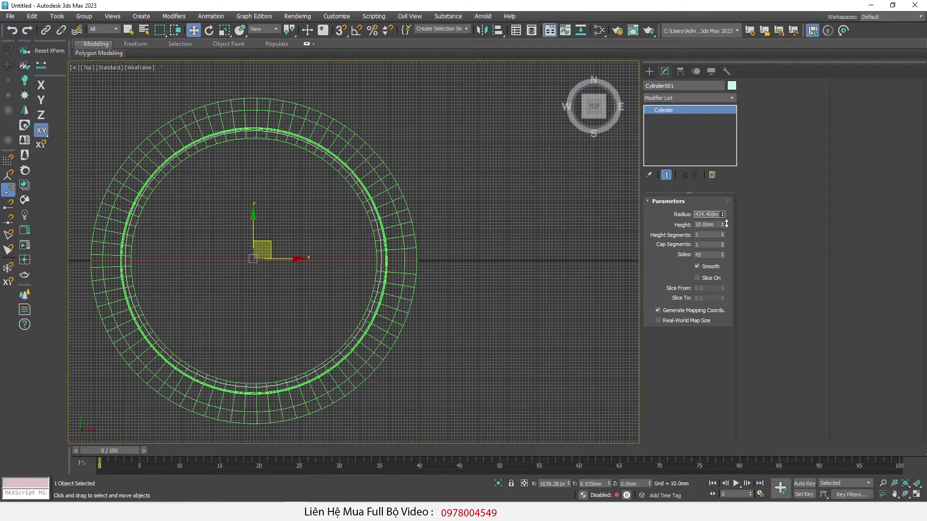
middle_click_drag(329, 240, 386, 251)
key("F3")
scroll(317, 264, "up", 2)
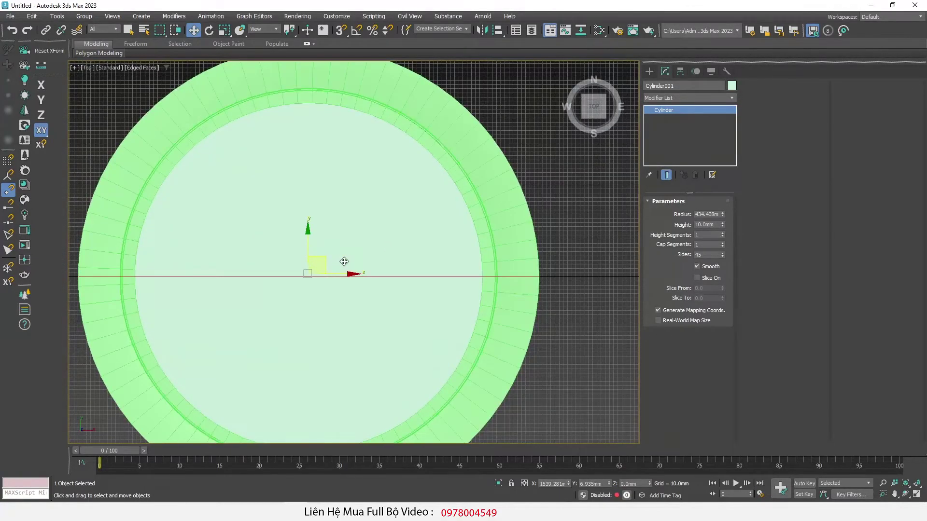
mouse_move(327, 258)
left_mouse_down()
mouse_move(296, 300)
mouse_move(323, 254)
mouse_move(321, 182)
left_mouse_up()
scroll(323, 254, "down", 3)
Step: Nudge the cylinder horizontally inside the ring and enlarge its radius to about 443
key("p")
key("F7")
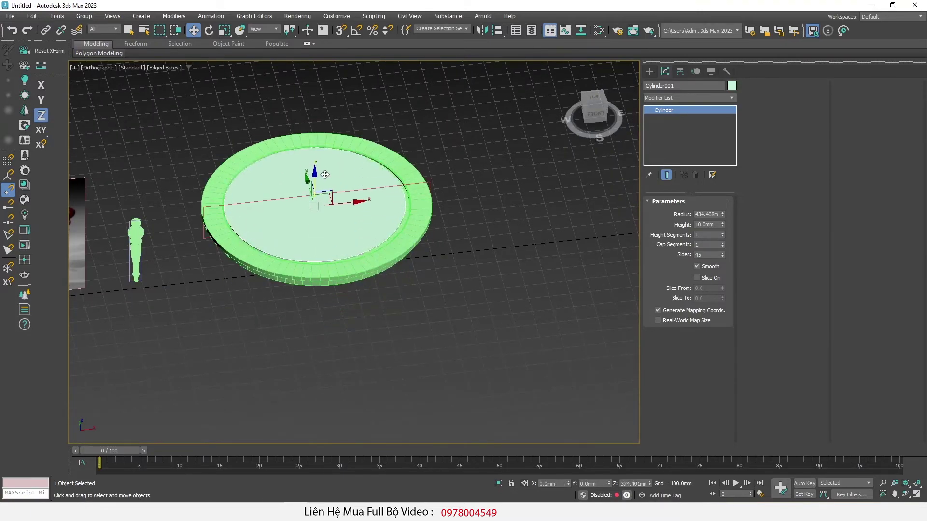
key("t")
key("F8")
left_click_drag(365, 243, 367, 246)
left_click_drag(723, 214, 726, 227)
scroll(410, 263, "down", 4)
middle_click_drag(409, 263, 451, 292, "alt")
scroll(451, 292, "up", 4)
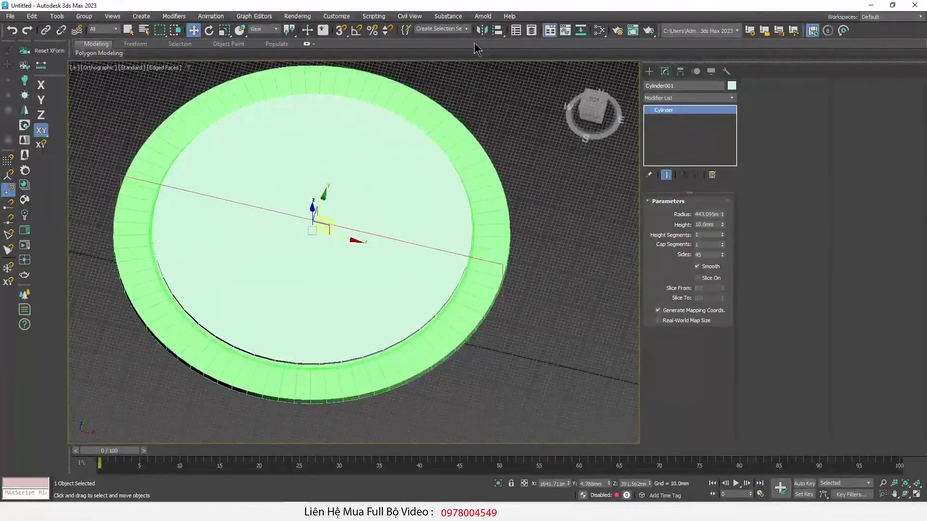
left_click(497, 30)
Step: Align the disc's centre to the rim on X/Y, then match its Z
left_click(478, 229)
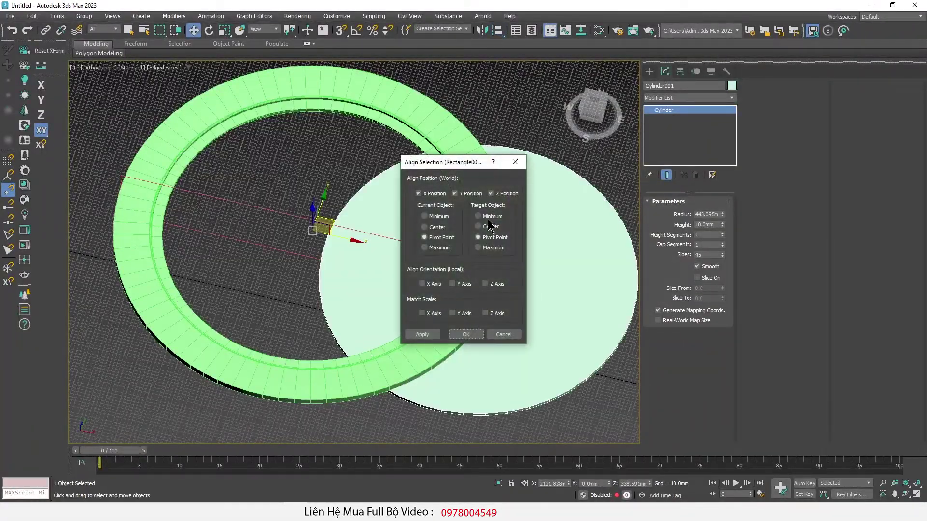
left_click(514, 195)
left_click(436, 227)
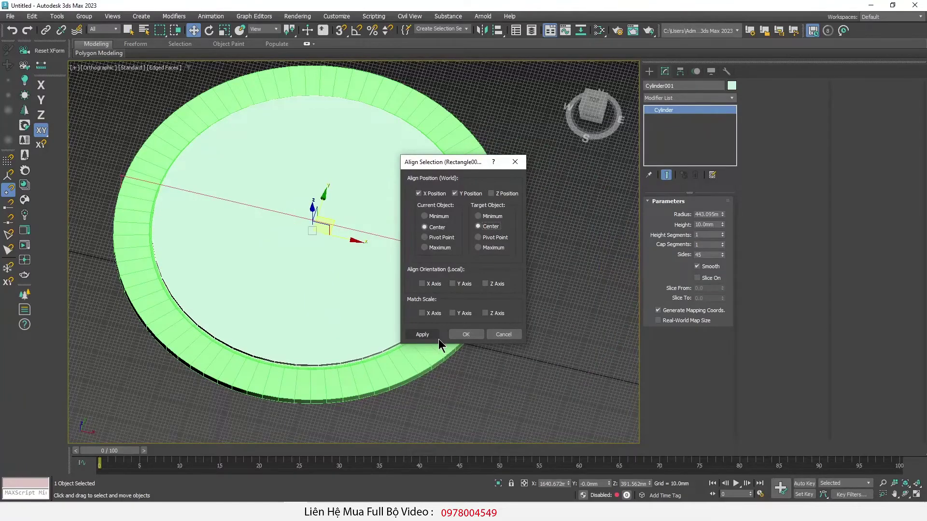
left_click(423, 338)
left_click(505, 194)
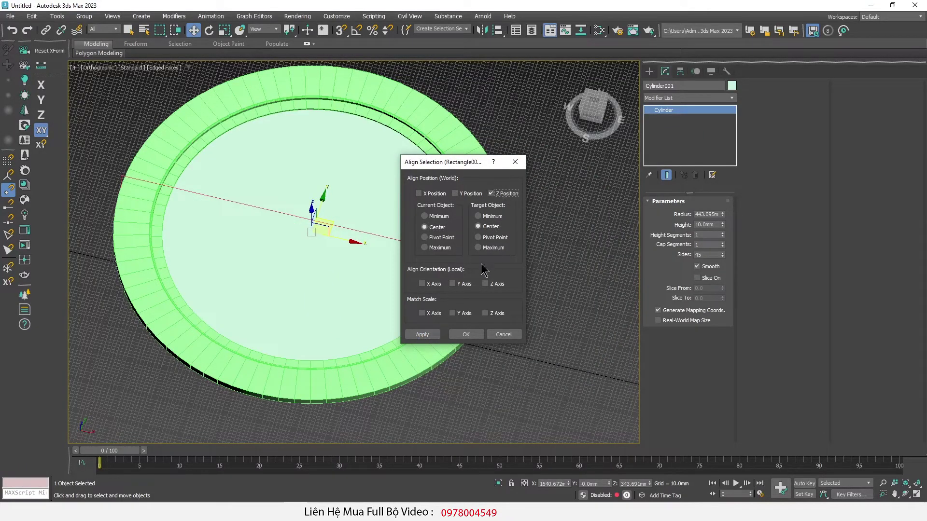
left_click(478, 248)
left_click(465, 334)
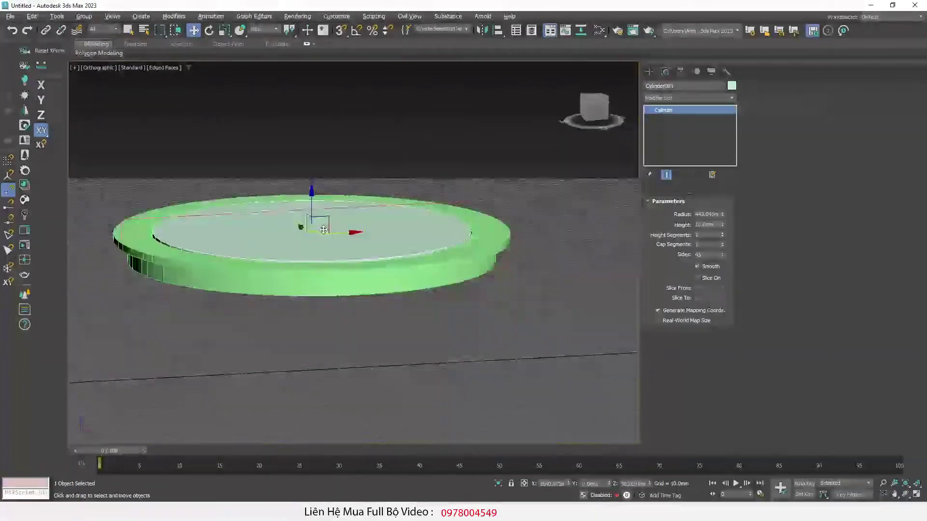
Step: Set the tabletop disc to 64 sides
scroll(324, 230, "up", 5)
scroll(523, 260, "up", 5)
mouse_move(523, 260)
middle_mouse_down("alt")
mouse_move(441, 275)
mouse_move(442, 285)
mouse_move(372, 314)
middle_mouse_up("alt")
scroll(372, 314, "up", 3)
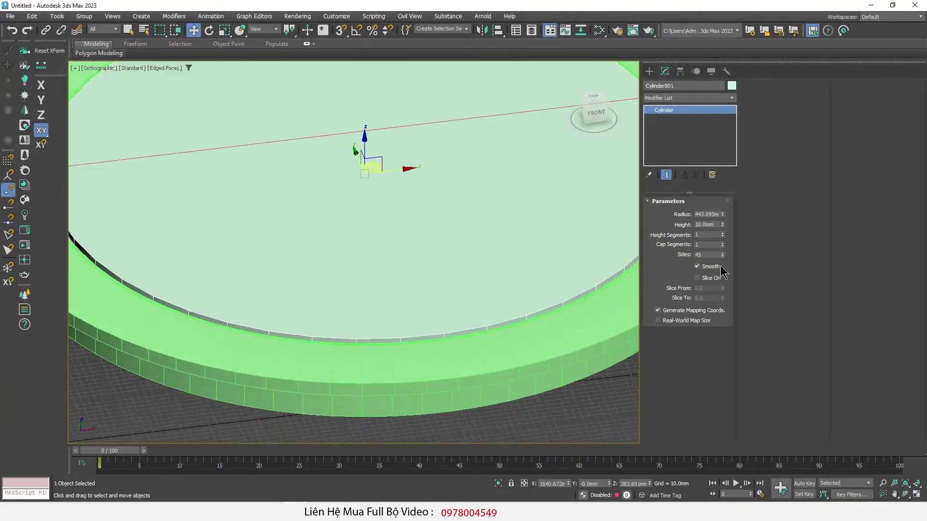
double_click(708, 255)
type("64")
key("Return")
Step: Widen the disc radius to about 447.5 mm and check it from a low angle
scroll(410, 269, "down", 5)
middle_click_drag(385, 271, 387, 303, "alt")
scroll(487, 242, "up", 3)
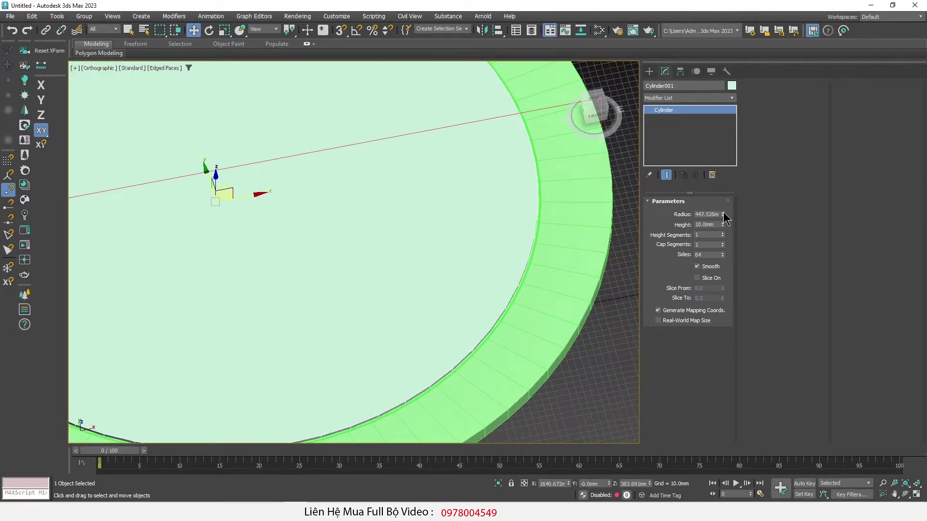
left_click_drag(725, 218, 726, 216)
scroll(366, 231, "down", 5)
mouse_move(367, 231)
middle_mouse_down("alt")
mouse_move(363, 200)
mouse_move(252, 320)
middle_mouse_up("alt")
scroll(252, 320, "up", 3)
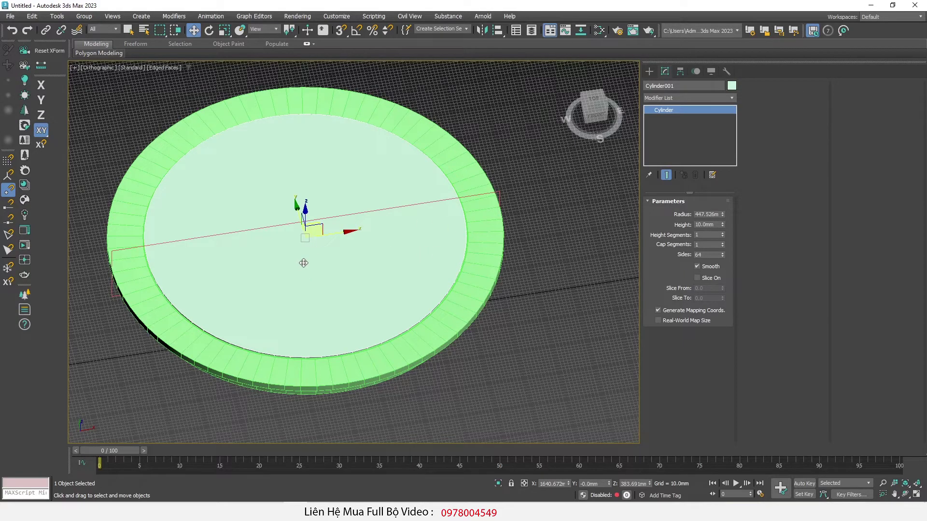
Step: Enable See-Through in Cylinder001's Object Properties, then orbit to check the translucent top
right_click(295, 249)
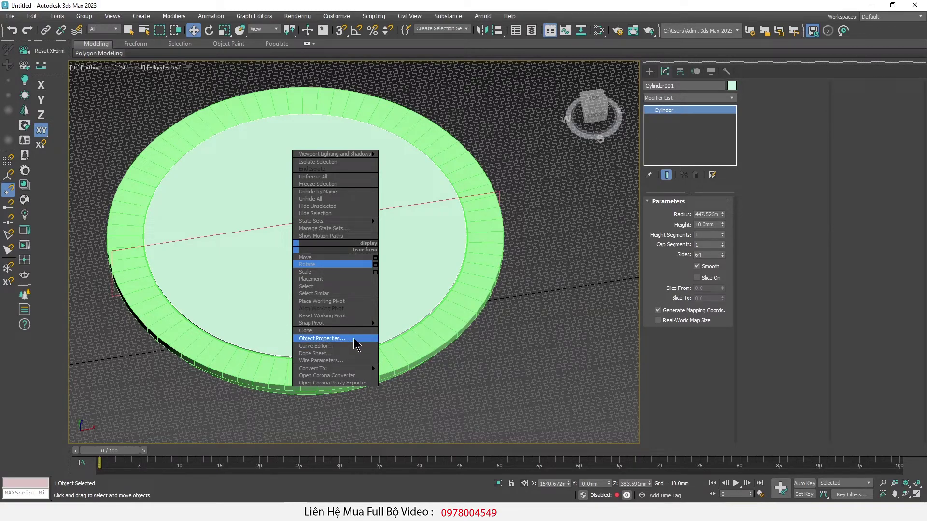
left_click(354, 339)
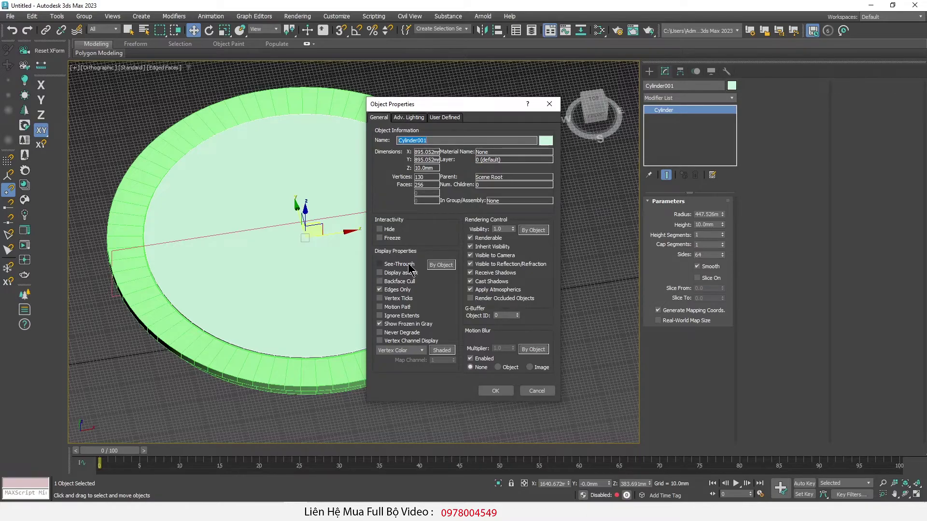
left_click(404, 266)
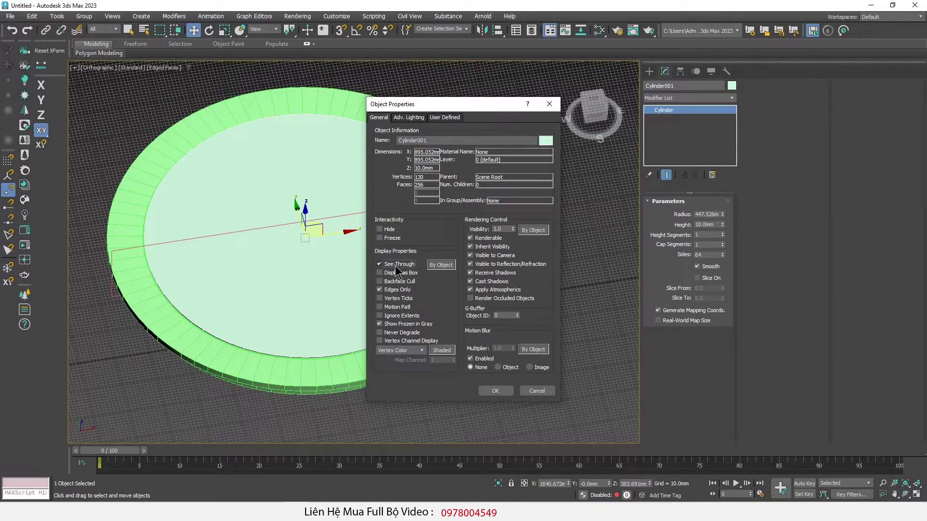
left_click(497, 391)
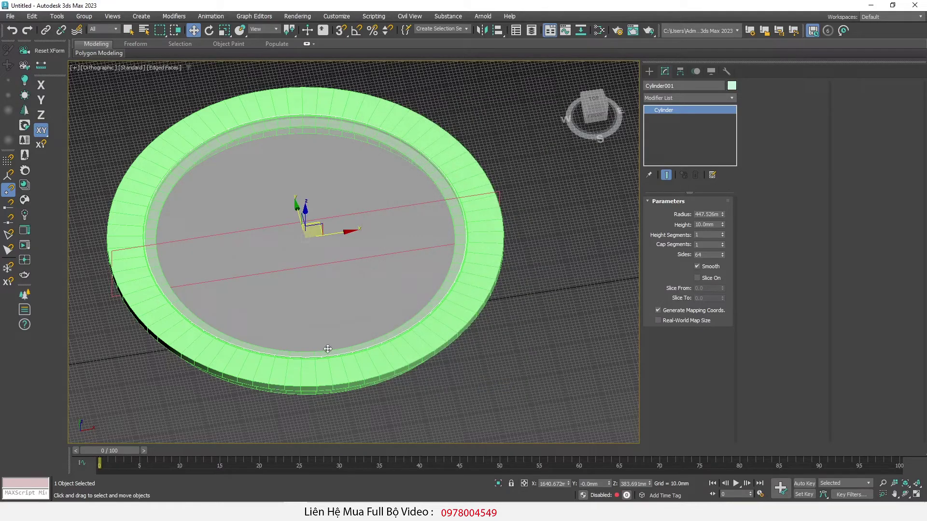
middle_click_drag(337, 353, 550, 227, "alt")
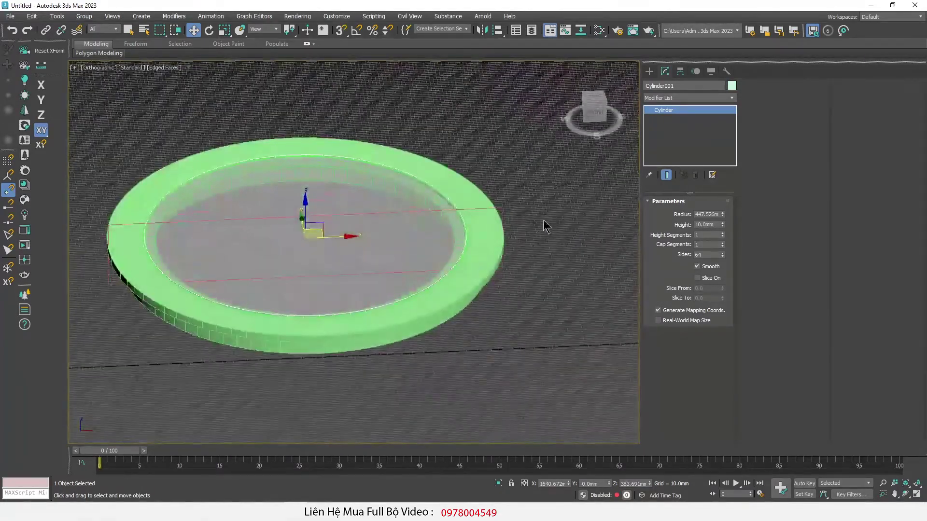
left_click(505, 209)
left_click(508, 285)
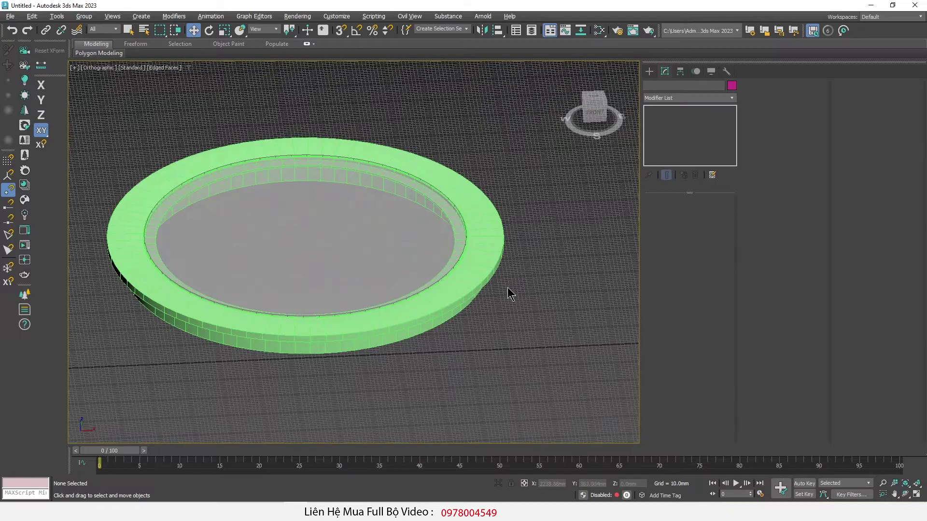
middle_click_drag(508, 285, 538, 298)
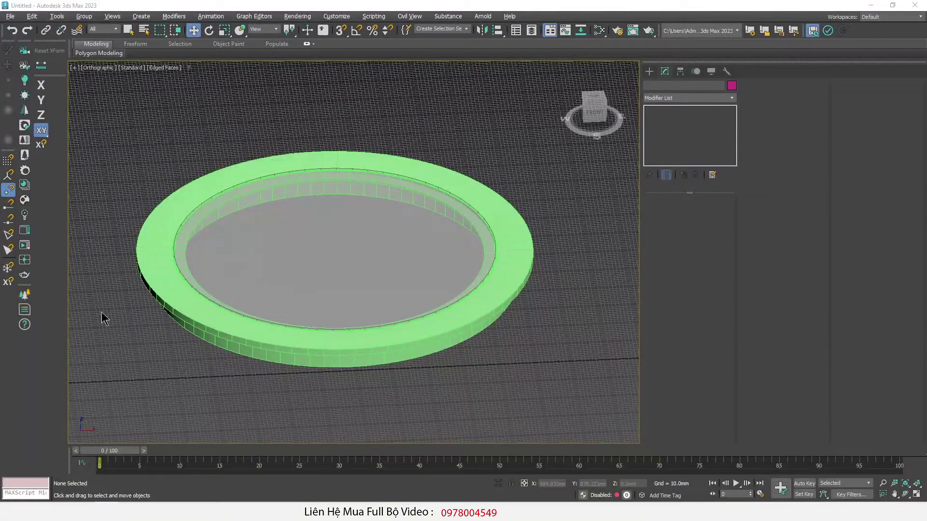
Step: Enlarge the viewport, zoom around, and mark the glass top on the reference photo
mouse_move(641, 329)
left_mouse_down()
mouse_move(751, 325)
mouse_move(734, 325)
left_mouse_up()
scroll(474, 302, "down", 5)
scroll(419, 322, "up", 3)
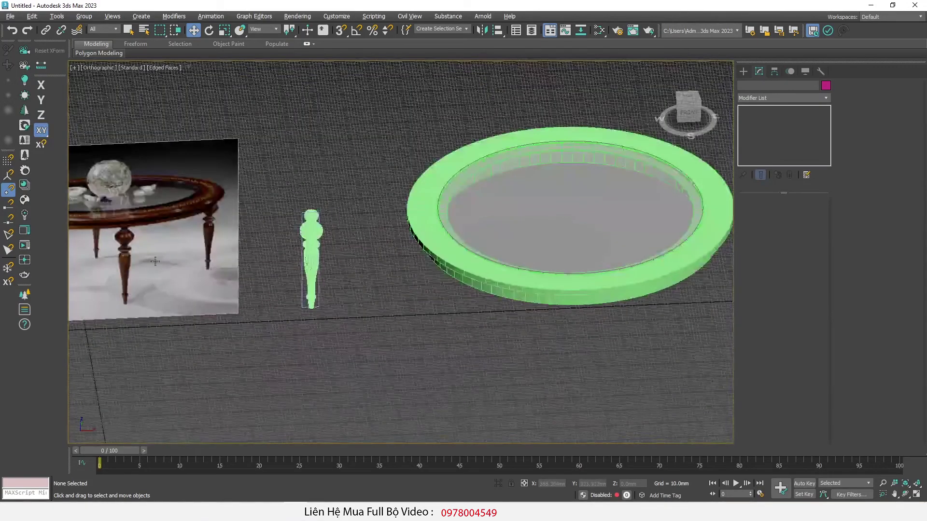
scroll(155, 262, "up", 2)
scroll(273, 268, "up", 2)
scroll(141, 211, "down", 1)
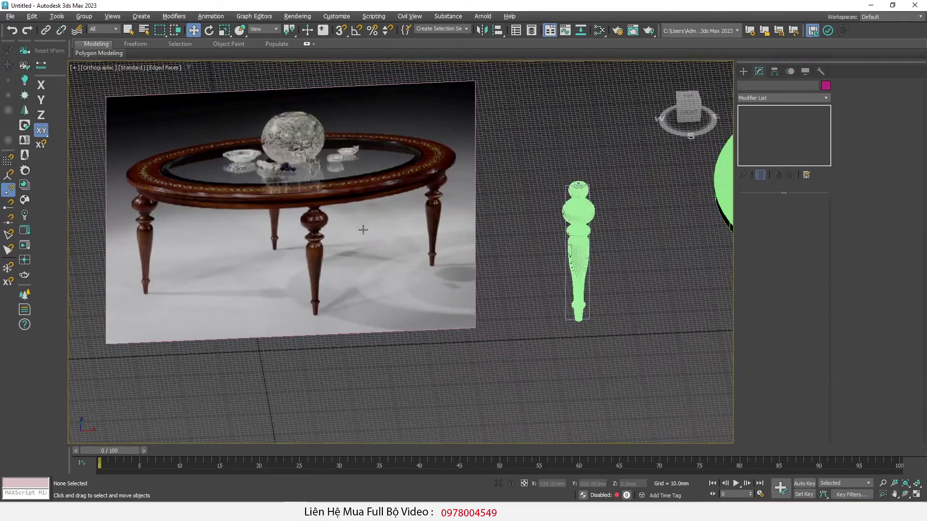
scroll(168, 198, "up", 2)
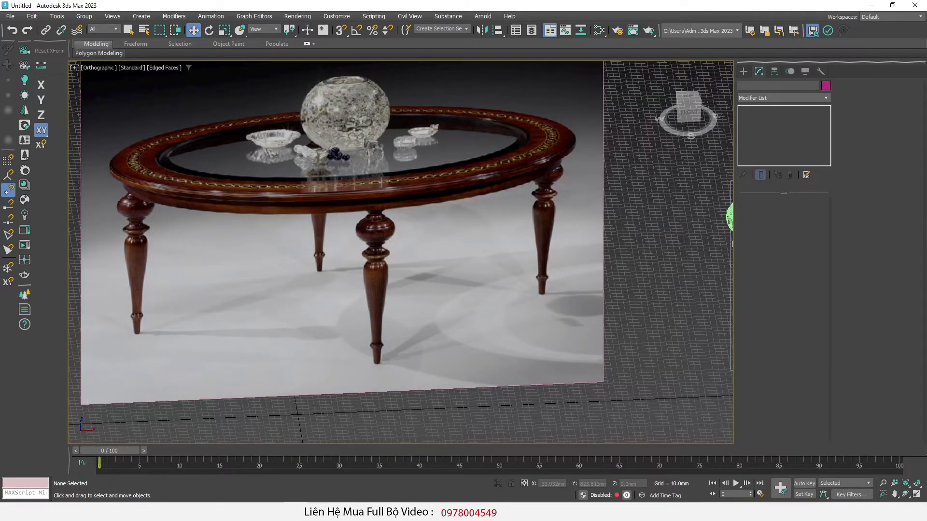
left_click_drag(166, 209, 162, 207)
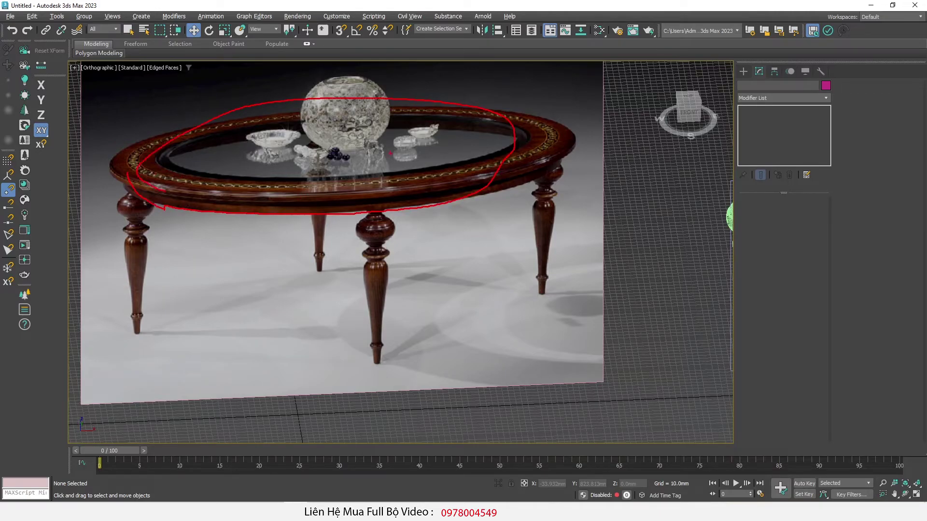
left_click_drag(331, 141, 338, 386)
scroll(337, 289, "down", 3)
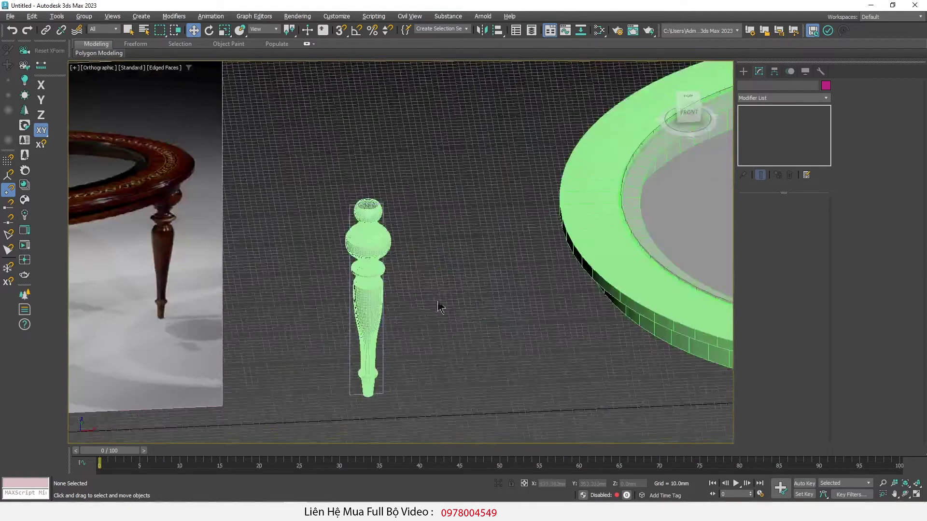
scroll(314, 265, "down", 2)
scroll(254, 171, "up", 3)
Step: Move the Line001 leg along X, then in the XY plane, beside the ring
left_click(254, 171)
mouse_move(269, 174)
left_mouse_down()
mouse_move(326, 167)
mouse_move(357, 332)
left_mouse_up()
scroll(357, 332, "up", 2)
key("F4")
scroll(335, 296, "up", 2)
scroll(335, 295, "up", 1)
key("g")
scroll(383, 291, "down", 3)
scroll(379, 305, "down", 2)
scroll(346, 274, "up", 4)
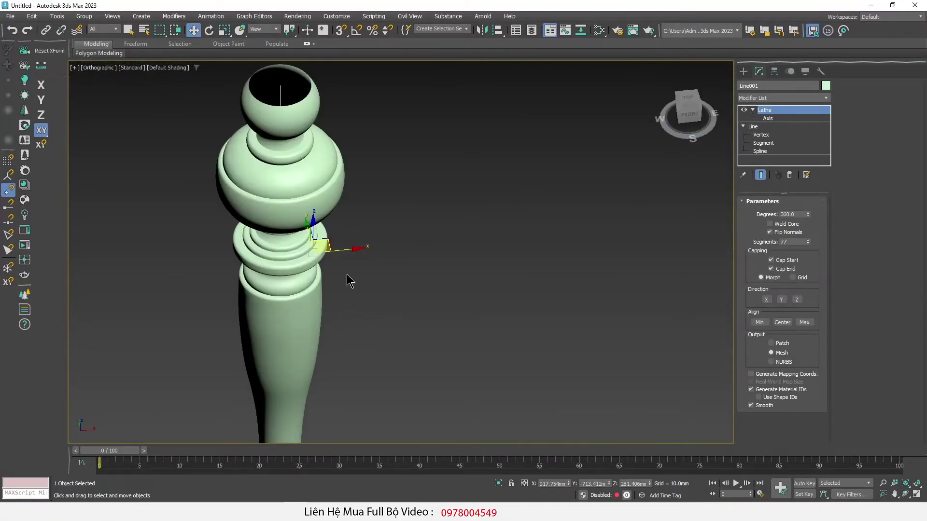
scroll(316, 260, "up", 2)
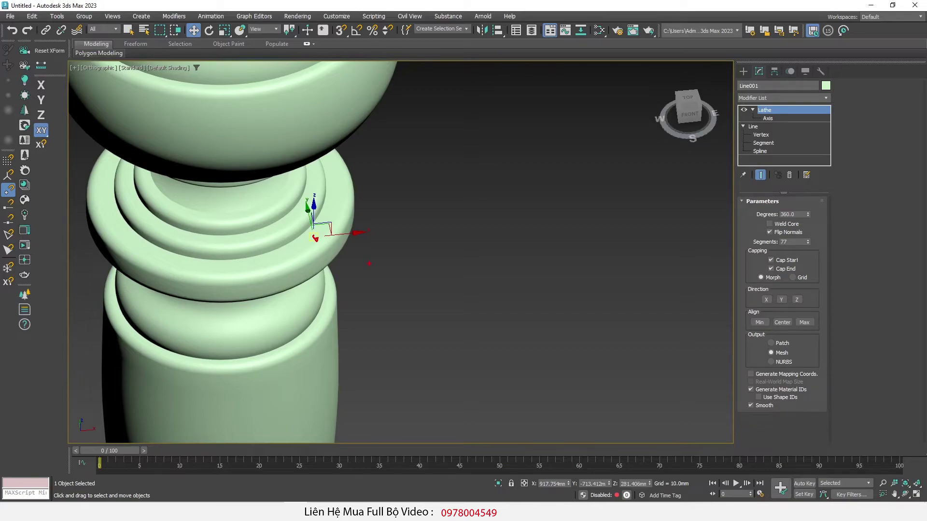
left_click_drag(346, 234, 358, 232)
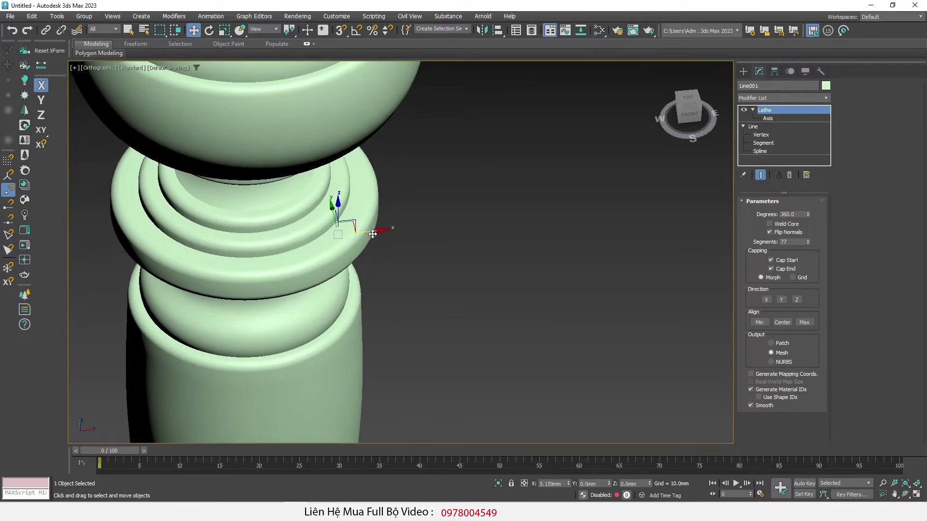
Step: Rotate the Line001 leg with the rotate gizmo and check its orientation from above
key("e")
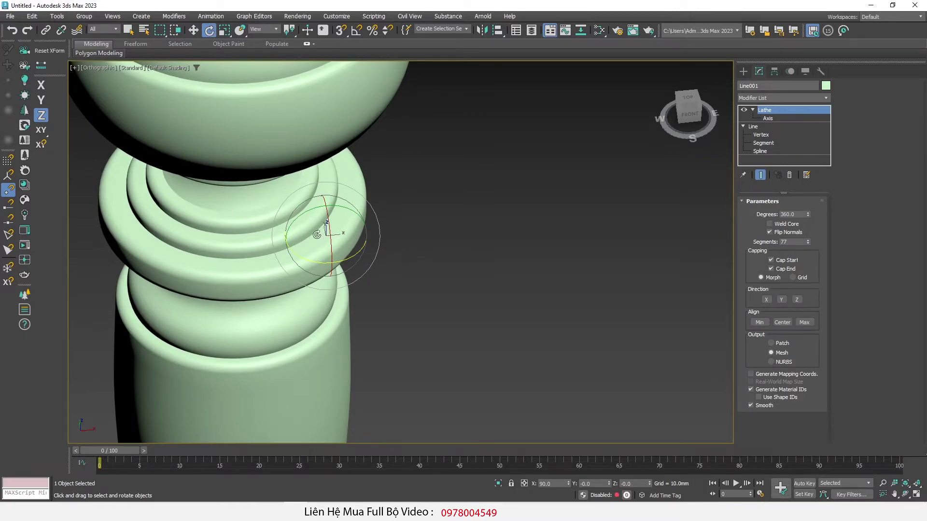
left_click_drag(339, 264, 777, 248)
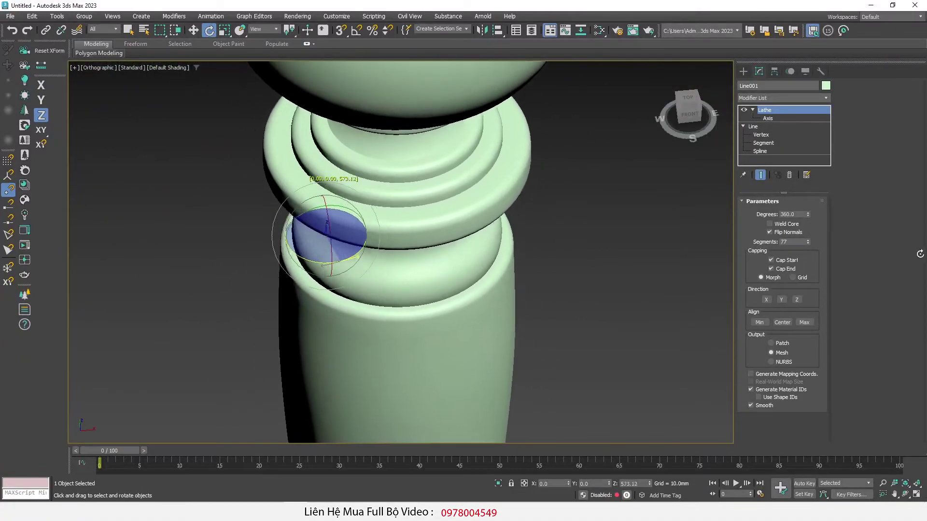
left_click_drag(777, 248, 10, 256)
middle_click_drag(378, 274, 324, 339, "alt")
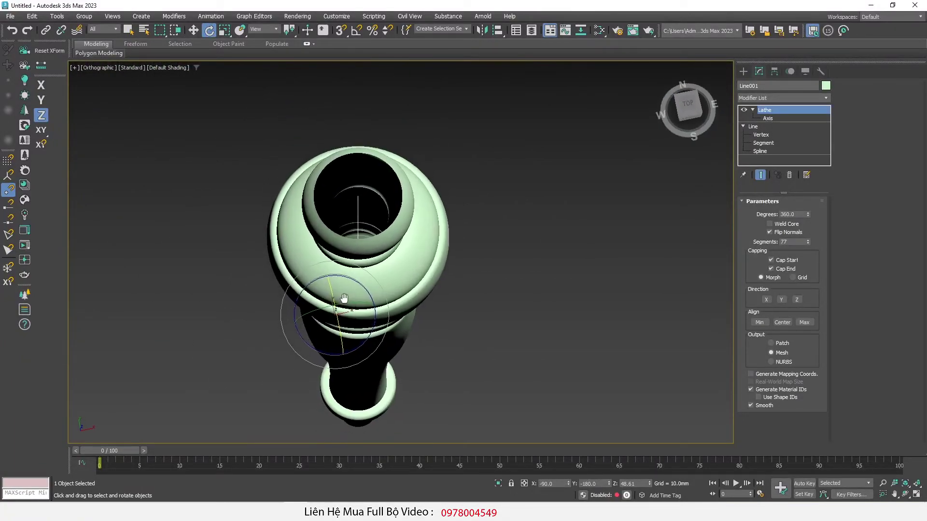
mouse_move(320, 349)
left_mouse_down()
mouse_move(333, 343)
mouse_move(322, 300)
left_mouse_up()
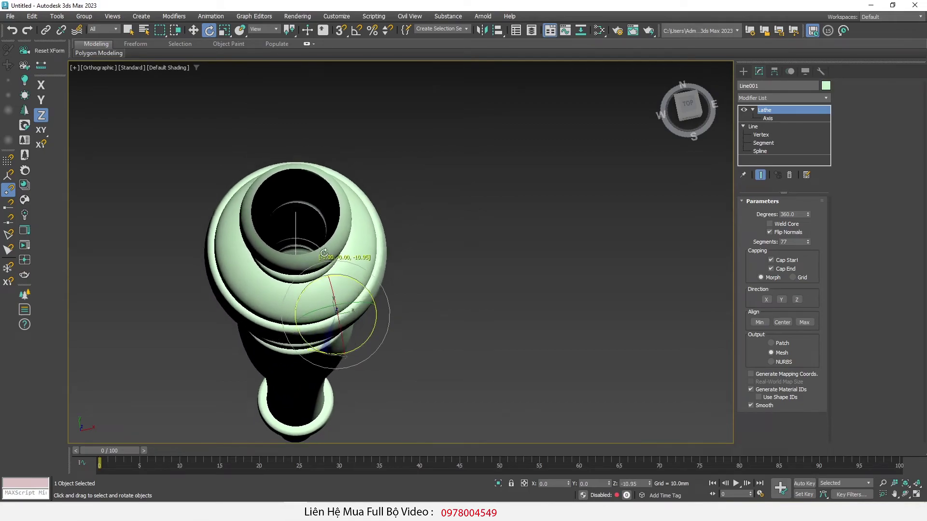
scroll(323, 301, "down", 5)
scroll(387, 259, "down", 2)
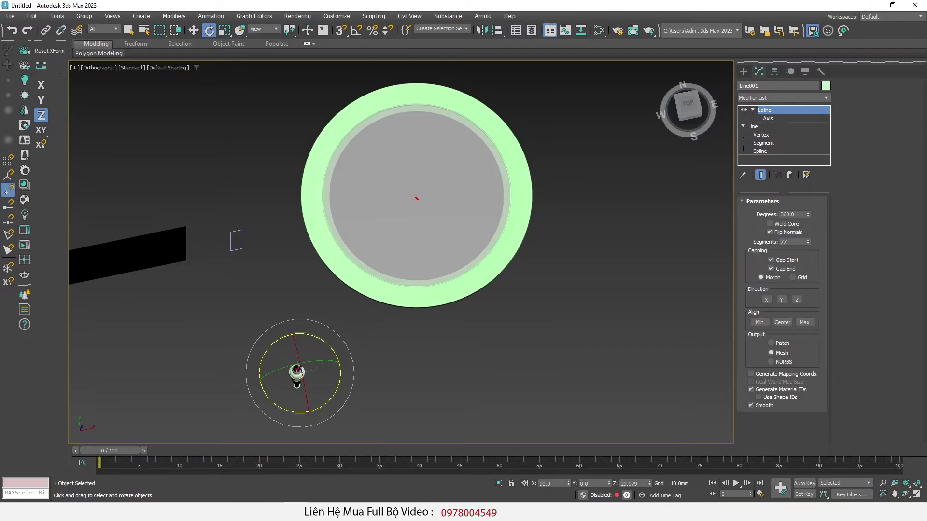
mouse_move(411, 86)
left_mouse_down()
mouse_move(354, 104)
mouse_move(309, 212)
mouse_move(517, 287)
mouse_move(352, 99)
left_mouse_up()
key("Escape")
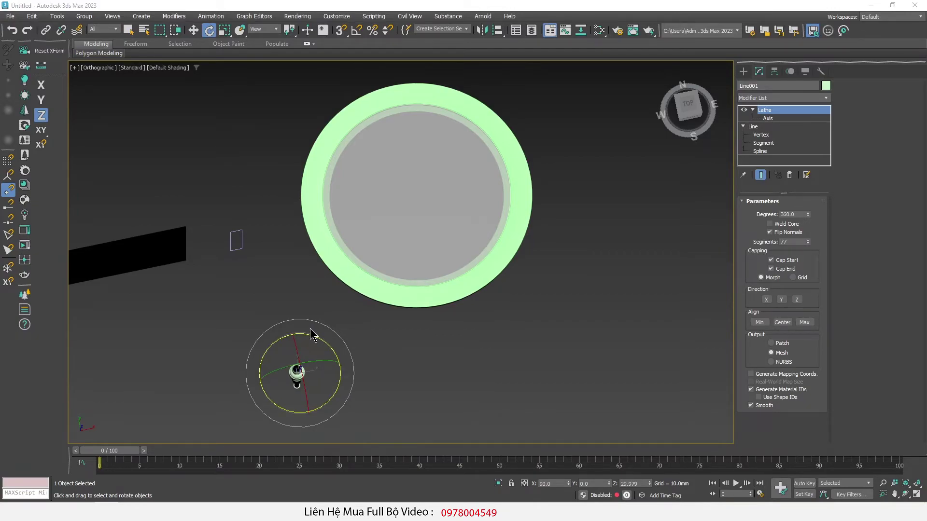
middle_click_drag(311, 333, 309, 322)
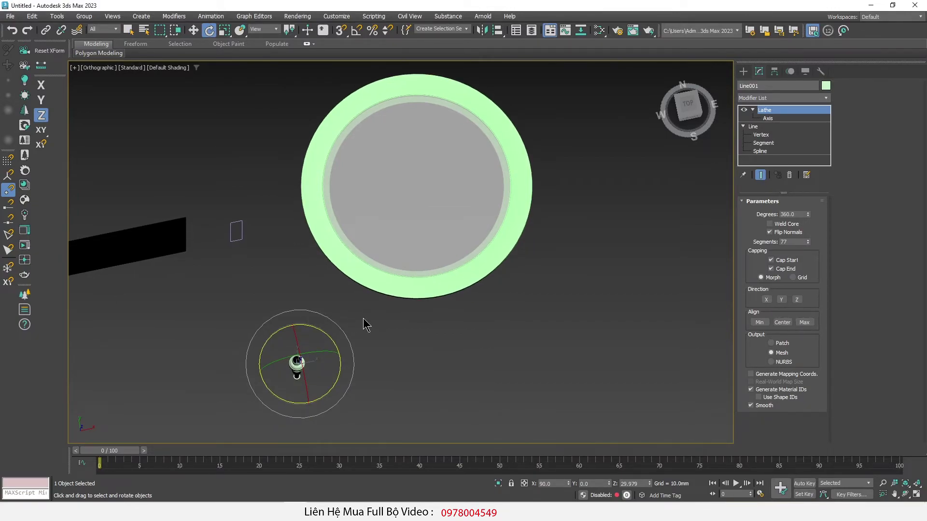
Step: Move the turned leg toward the rim, orbiting to judge its position
key("w")
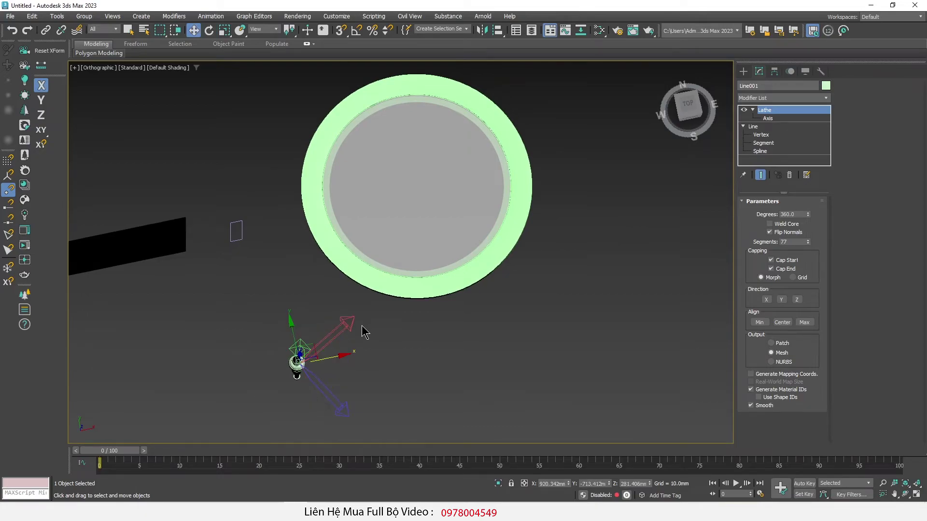
middle_click_drag(401, 364, 395, 350, "alt")
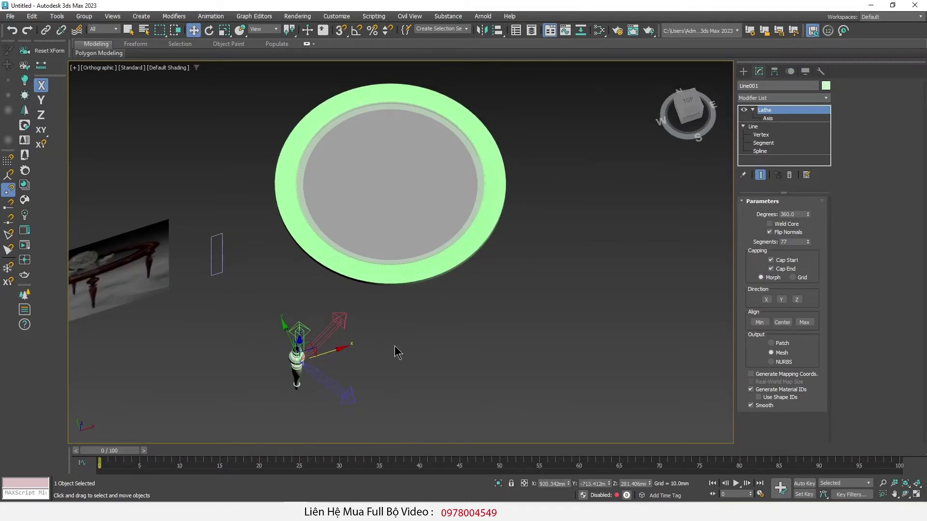
scroll(357, 362, "up", 2)
scroll(357, 363, "up", 2)
scroll(357, 367, "up", 2)
left_click_drag(259, 346, 603, 314)
scroll(313, 295, "down", 3)
mouse_move(314, 309)
middle_mouse_down("alt")
mouse_move(314, 345)
mouse_move(363, 354)
middle_mouse_up("alt")
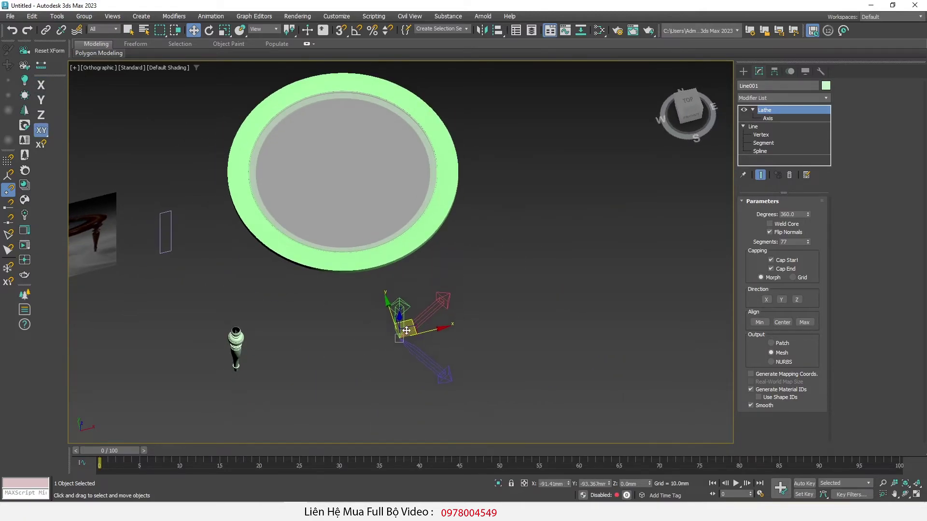
left_click_drag(406, 330, 415, 354)
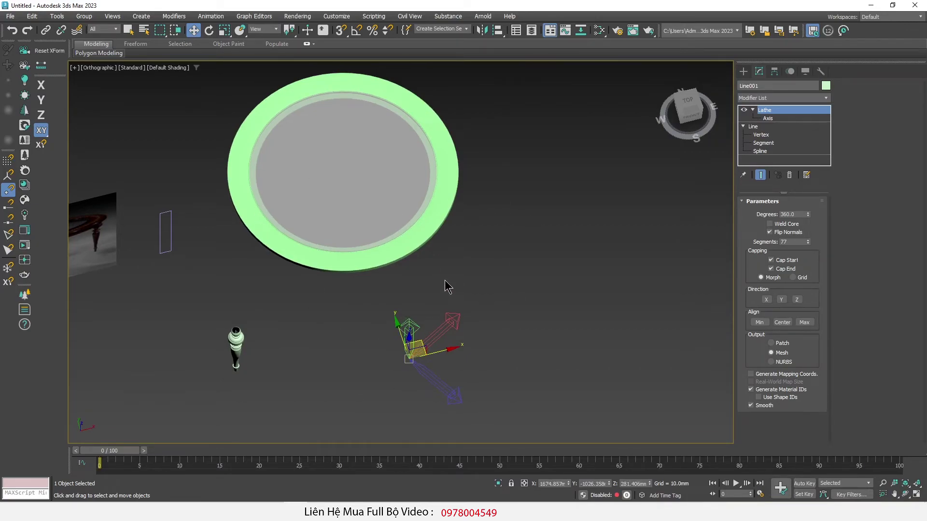
left_click_drag(423, 344, 408, 333)
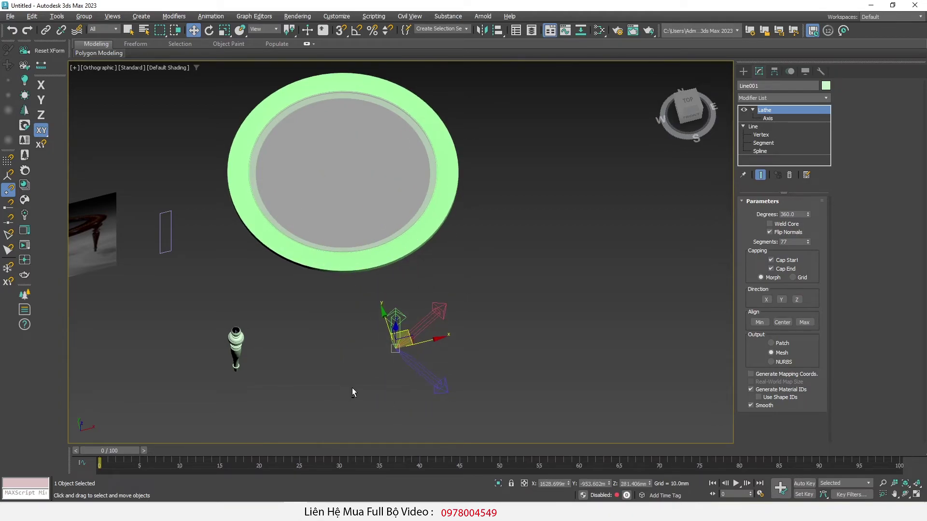
middle_click_drag(352, 389, 358, 379, "alt")
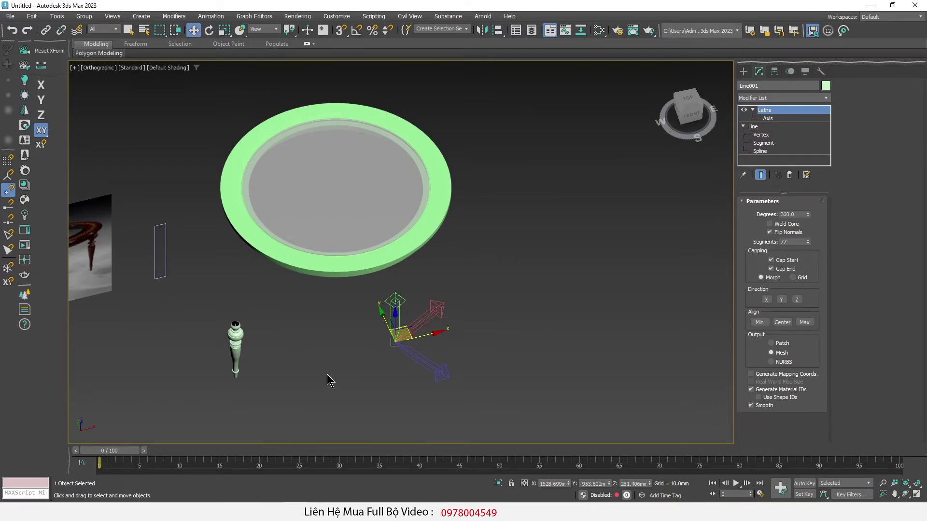
left_click_drag(410, 330, 424, 358)
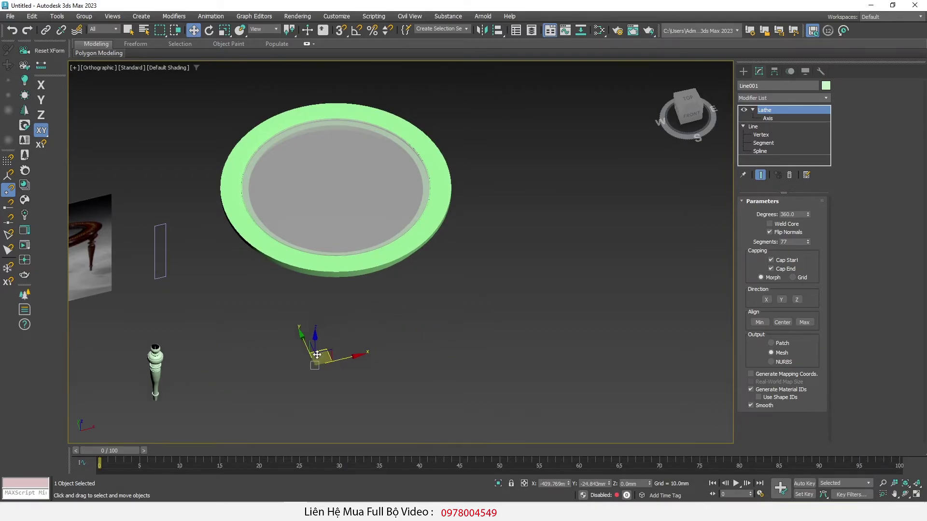
scroll(306, 337, "down", 3)
scroll(314, 356, "down", 1)
Step: Spin the leg around its vertical axis and view it beside the rim from the front
key("e")
left_click_drag(356, 362, 338, 347)
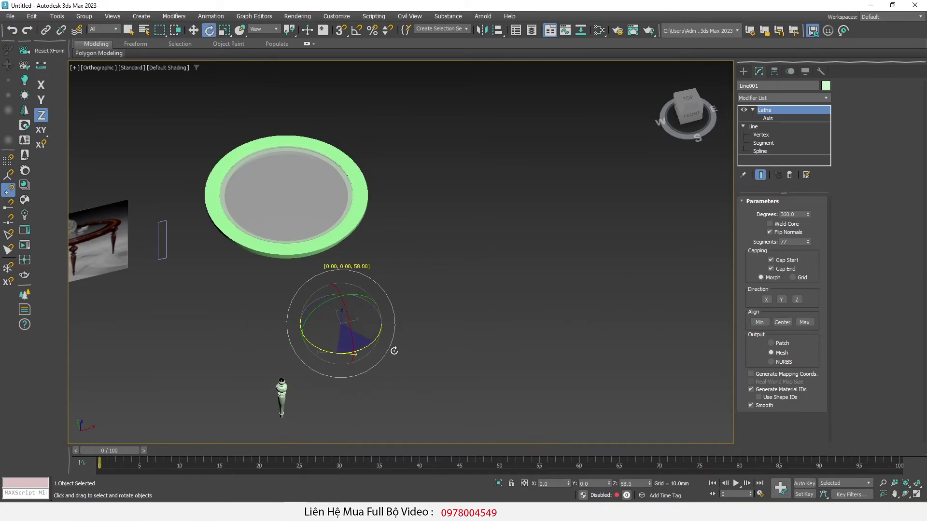
key("w")
scroll(270, 338, "up", 3)
scroll(270, 340, "down", 3)
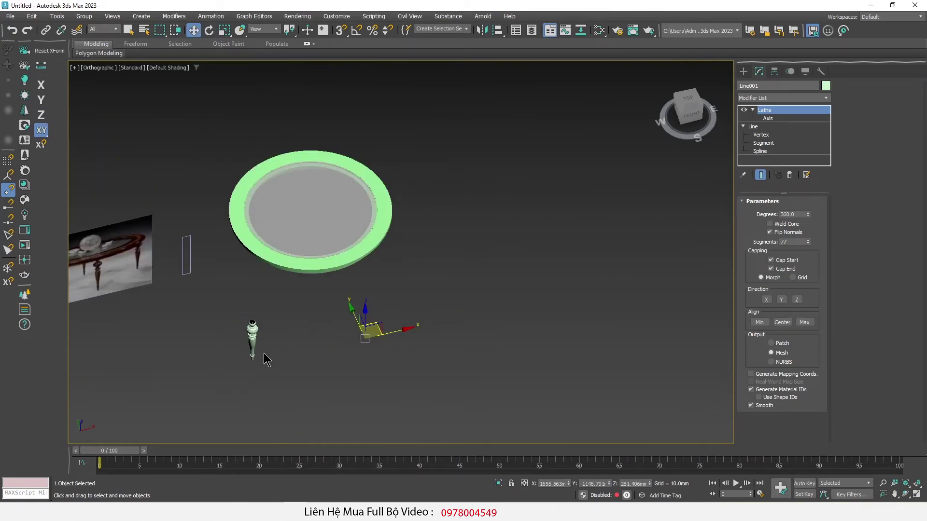
mouse_move(326, 372)
middle_mouse_down("alt")
mouse_move(314, 331)
mouse_move(322, 290)
middle_mouse_up("alt")
scroll(328, 294, "up", 3)
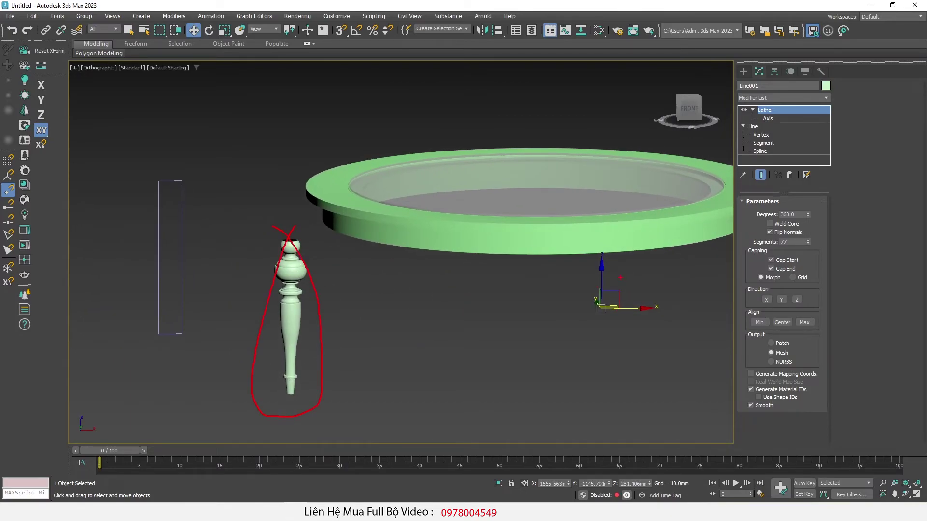
key("Escape")
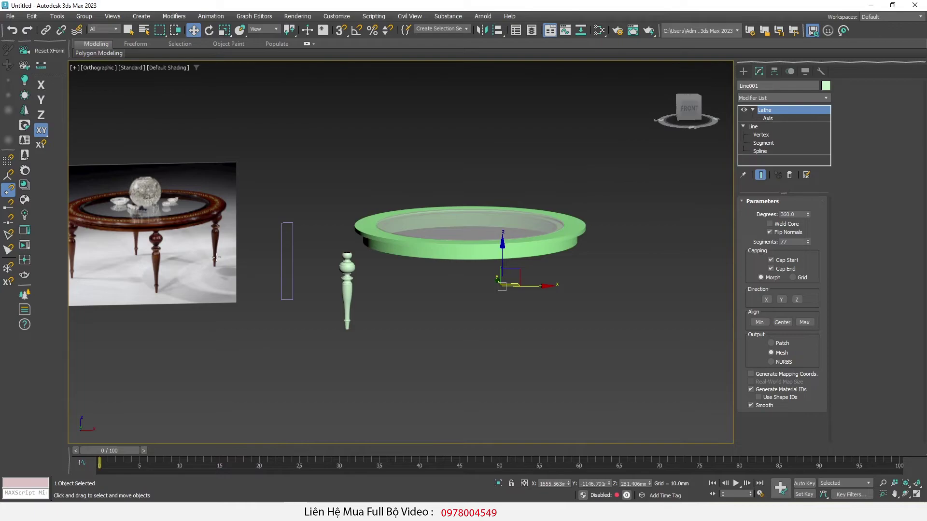
scroll(241, 179, "up", 2)
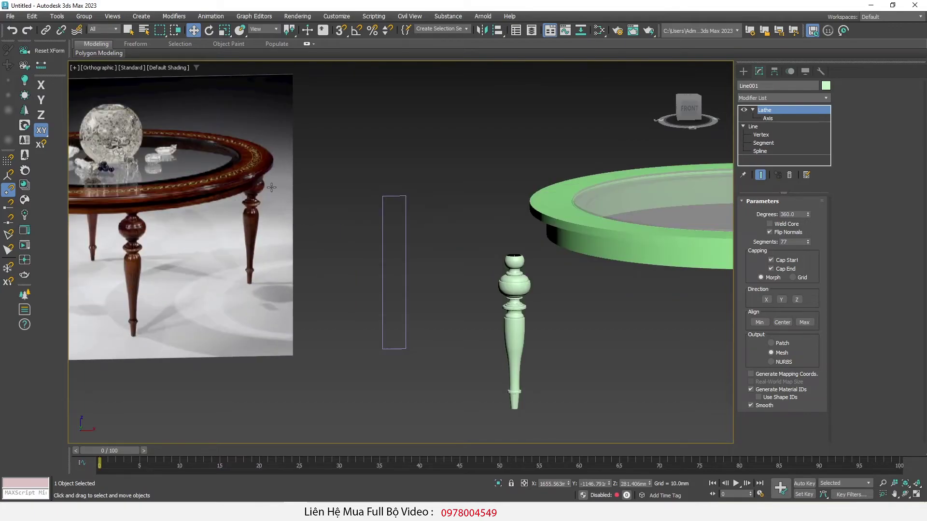
scroll(241, 178, "up", 5)
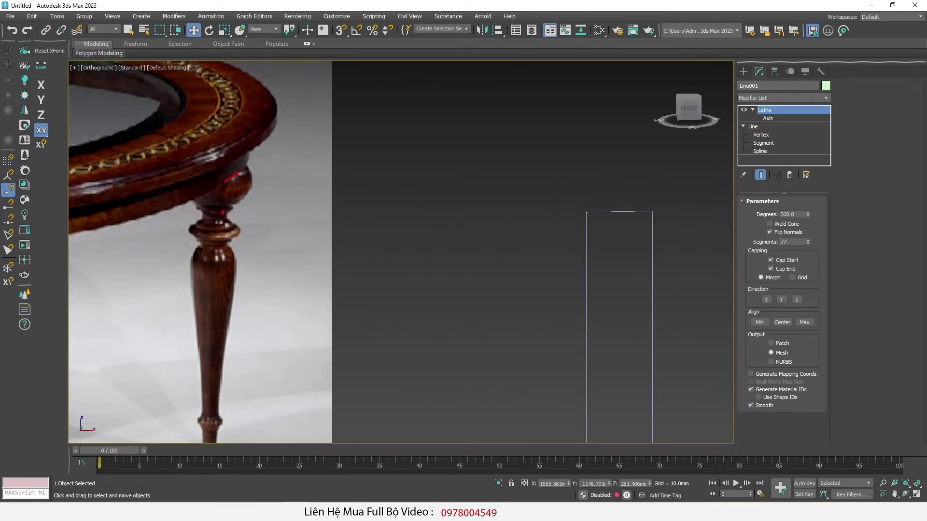
Step: In the Top view, nudge the leg into place beside the ring
key("t")
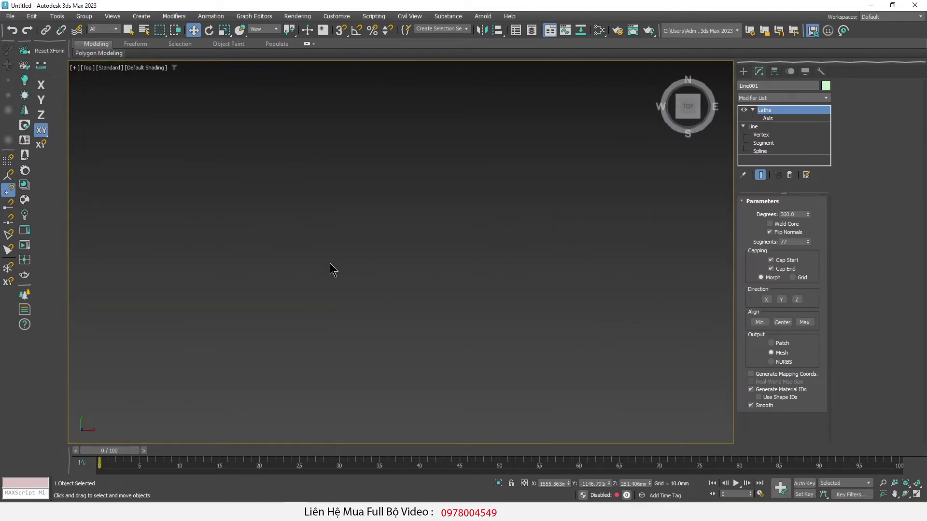
scroll(331, 269, "down", 5)
scroll(356, 261, "down", 2)
scroll(309, 241, "down", 2)
scroll(304, 205, "up", 5)
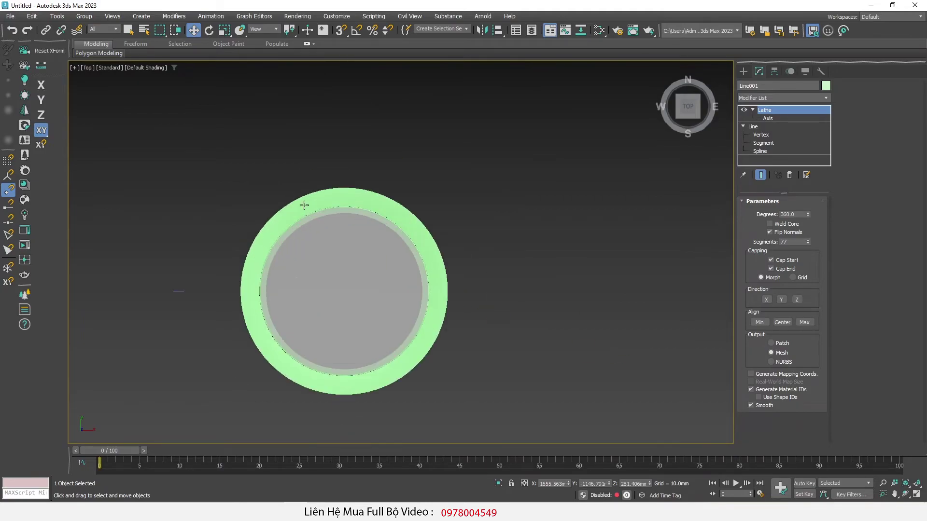
left_click_drag(242, 293, 458, 282)
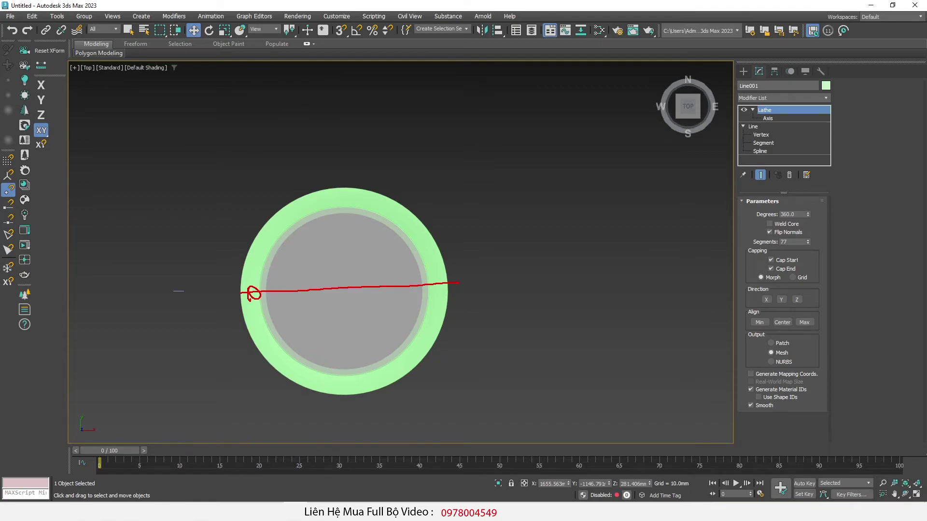
scroll(285, 289, "down", 3)
scroll(233, 290, "up", 3)
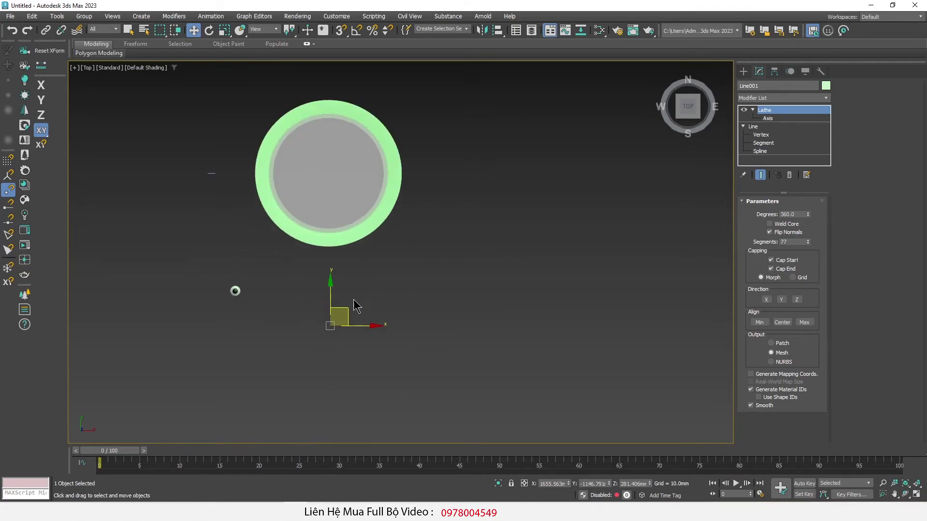
left_click_drag(373, 259, 374, 261)
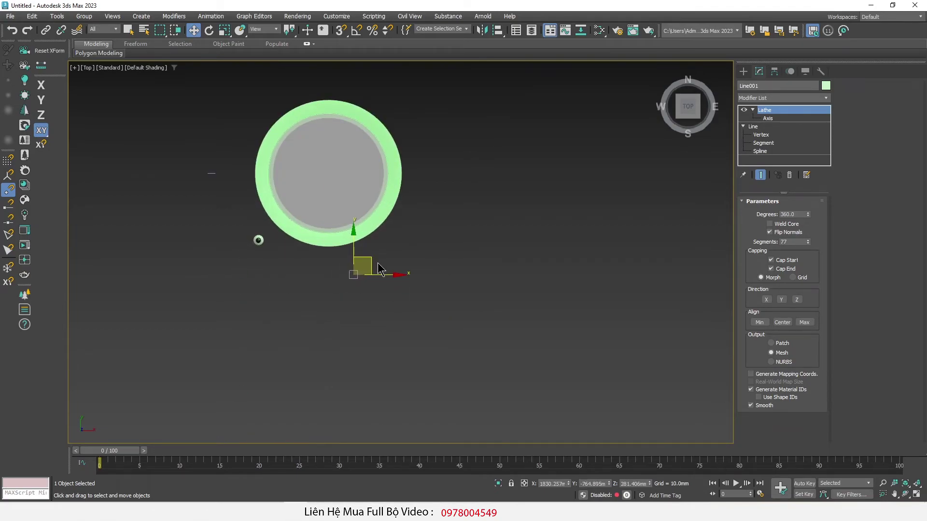
Step: In the Front view, move the leg so its top tucks under the rim's left end
key("f")
key("z")
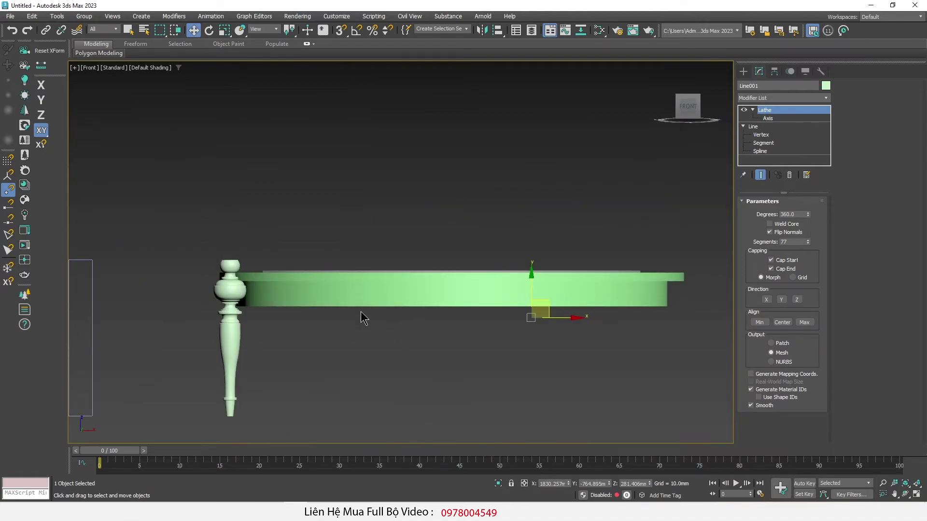
left_click_drag(540, 309, 249, 287)
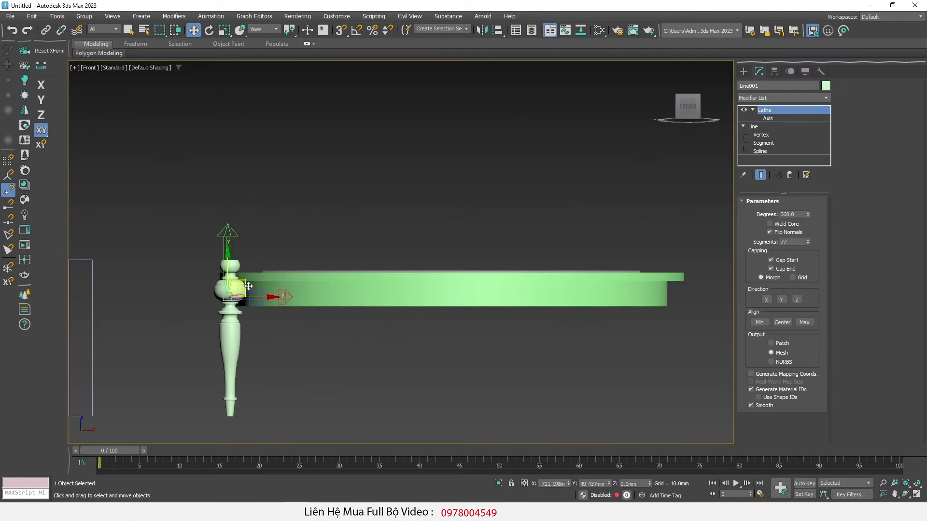
left_click_drag(248, 286, 260, 330)
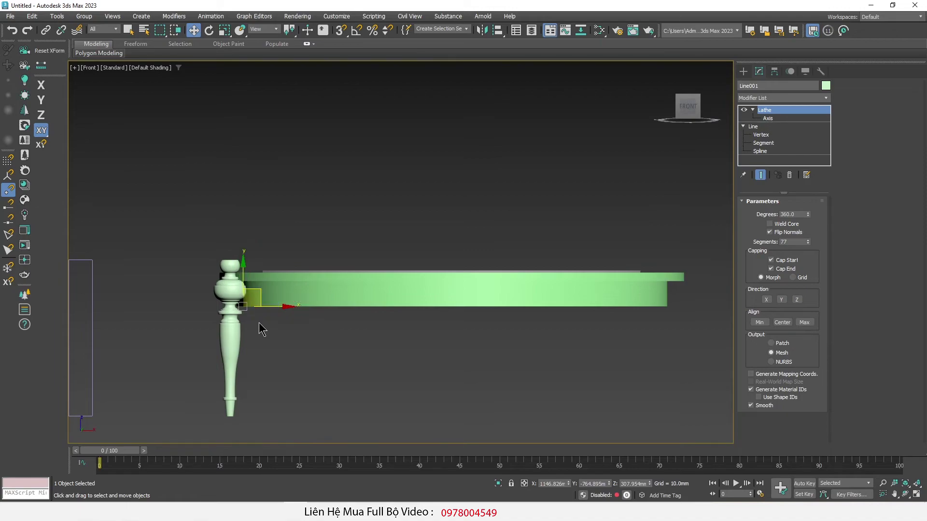
scroll(261, 330, "up", 3)
left_click_drag(266, 260, 296, 349)
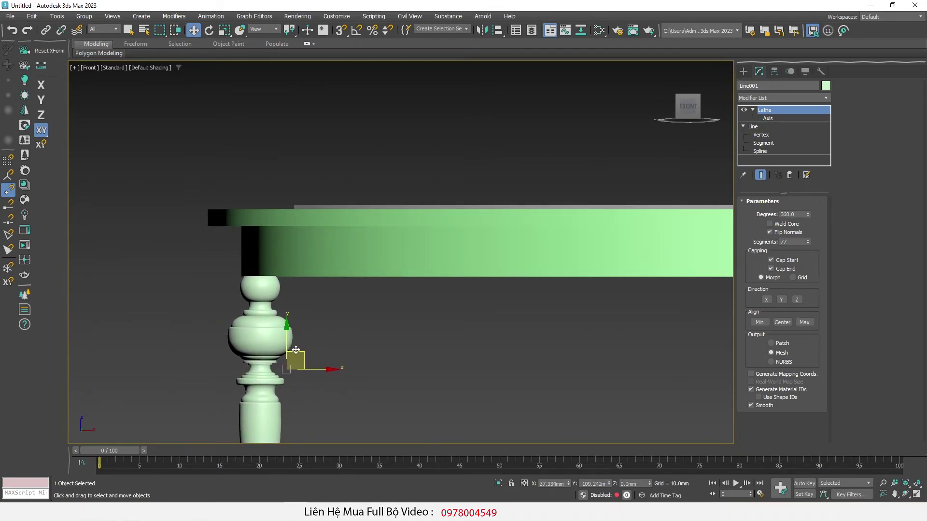
scroll(296, 349, "up", 3)
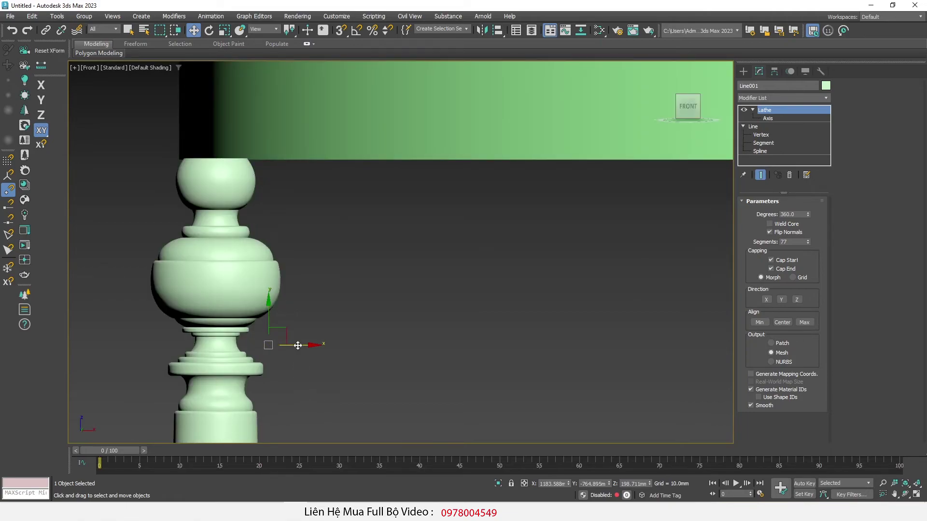
left_click_drag(286, 328, 284, 327)
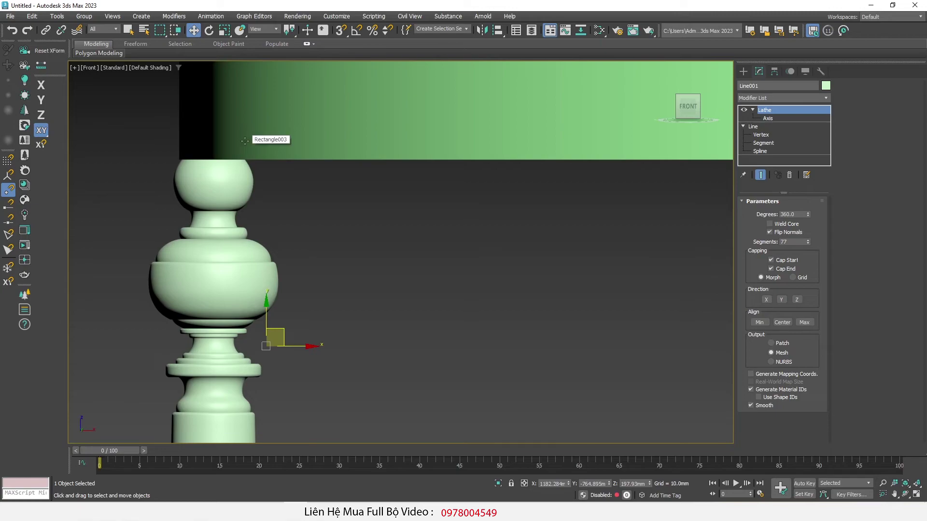
Step: Orbit and pan to check the leg and ring from above
scroll(229, 138, "down", 7)
scroll(261, 198, "up", 4)
scroll(260, 198, "down", 5)
scroll(290, 201, "up", 1)
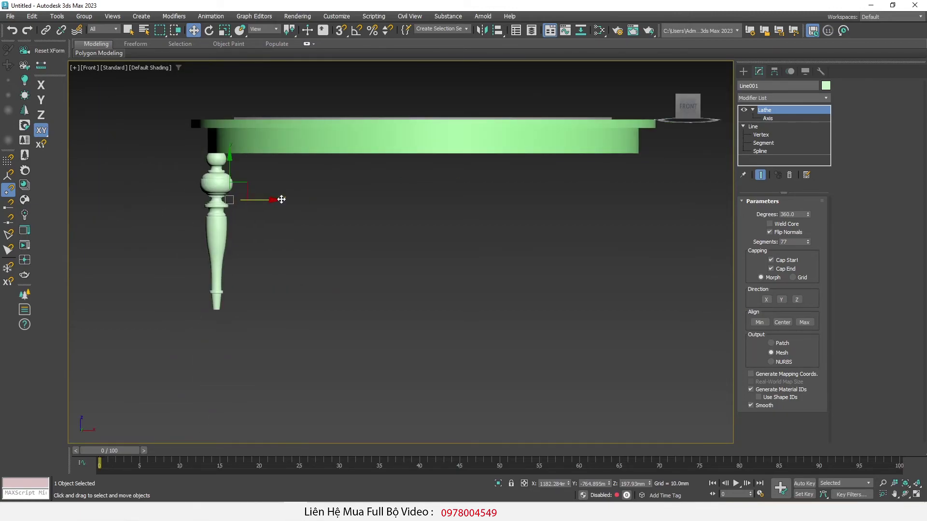
mouse_move(244, 191)
middle_mouse_down("alt")
mouse_move(255, 250)
mouse_move(238, 246)
mouse_move(238, 285)
middle_mouse_up("alt")
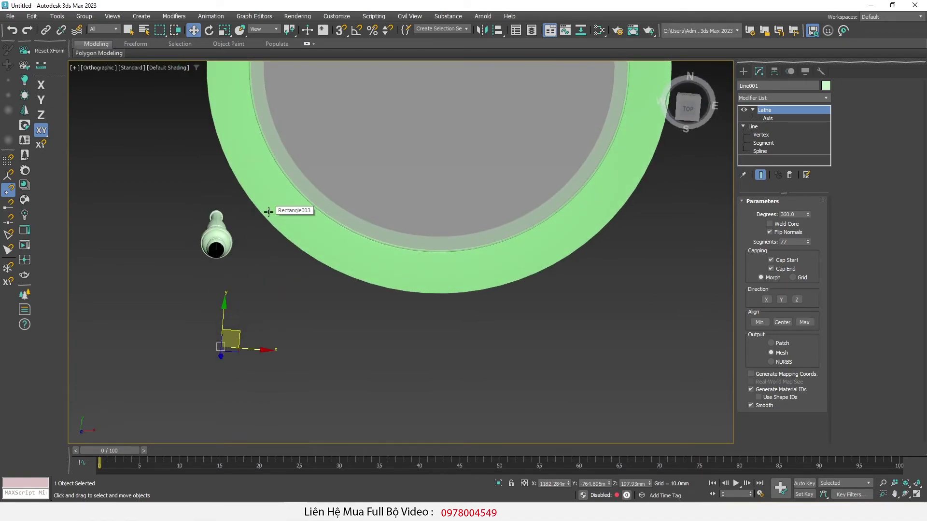
scroll(275, 265, "down", 2)
mouse_move(275, 264)
middle_mouse_down("alt")
mouse_move(267, 287)
mouse_move(273, 346)
middle_mouse_up("alt")
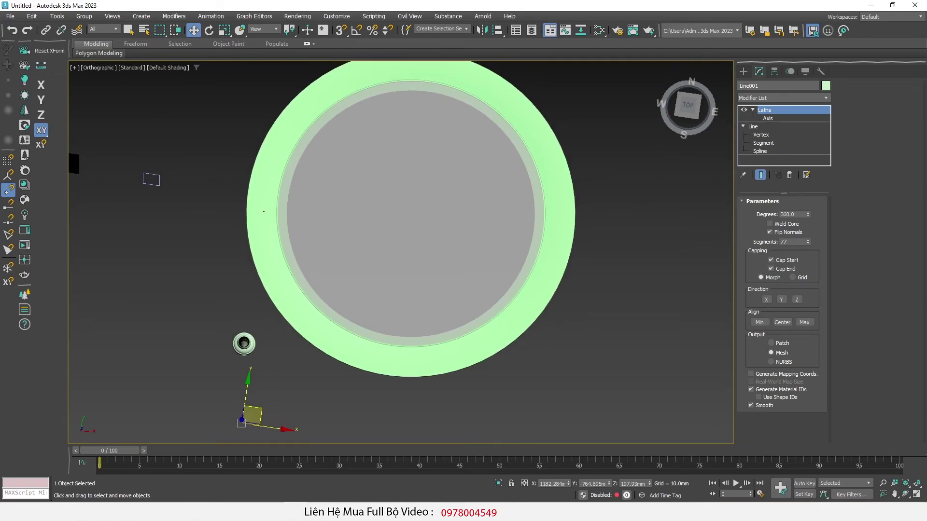
middle_click_drag(316, 166, 345, 162, "alt")
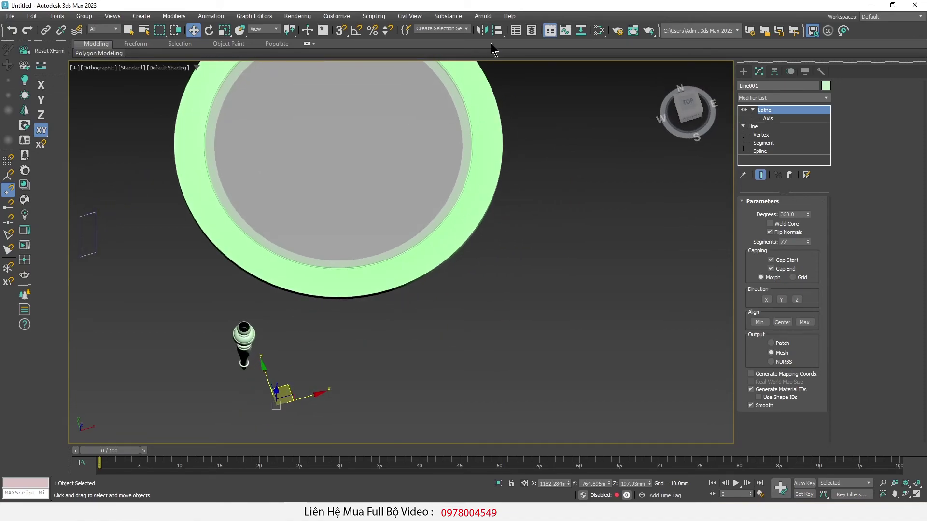
Step: Align the leg to the rim on Y Position, Center to Center
left_click(497, 30)
left_click(201, 192)
left_click(490, 193)
left_click(464, 194)
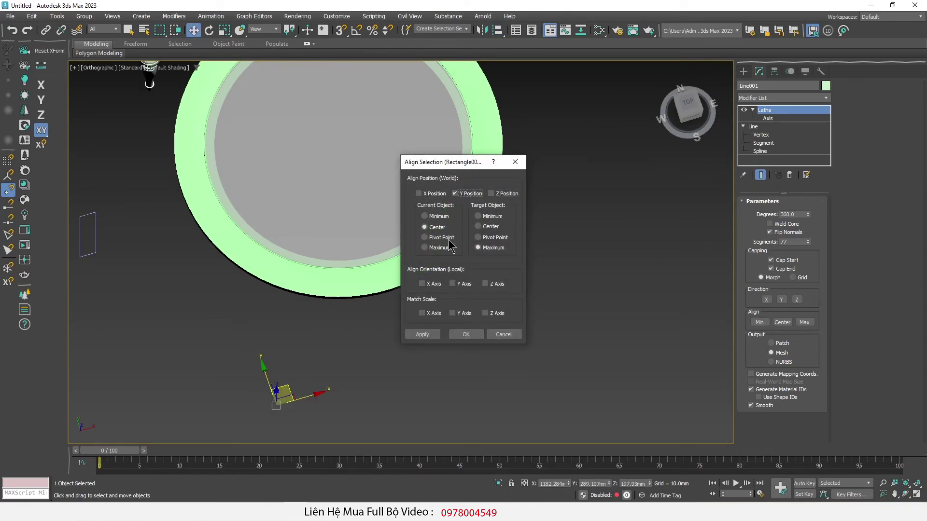
left_click(493, 228)
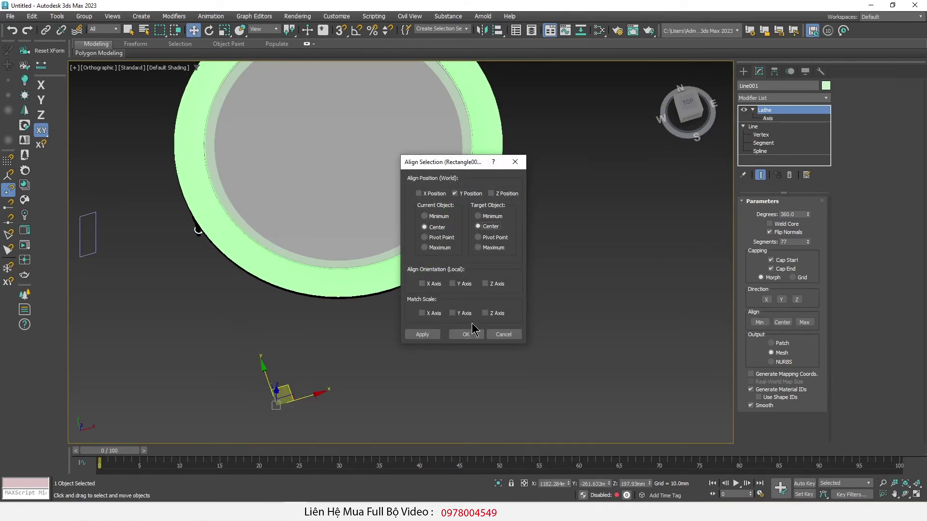
left_click(467, 334)
mouse_move(307, 323)
middle_mouse_down("alt")
mouse_move(227, 239)
mouse_move(328, 262)
middle_mouse_up("alt")
Step: Tilt the Top view into a shaded angle and move the leg's pivot under the table
key("t")
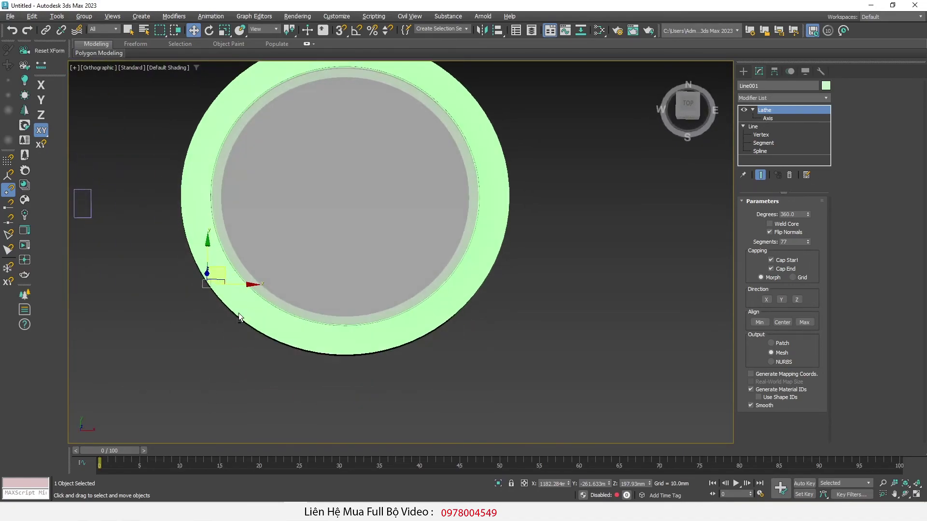
scroll(265, 268, "up", 10)
scroll(265, 267, "down", 5)
scroll(244, 259, "down", 5)
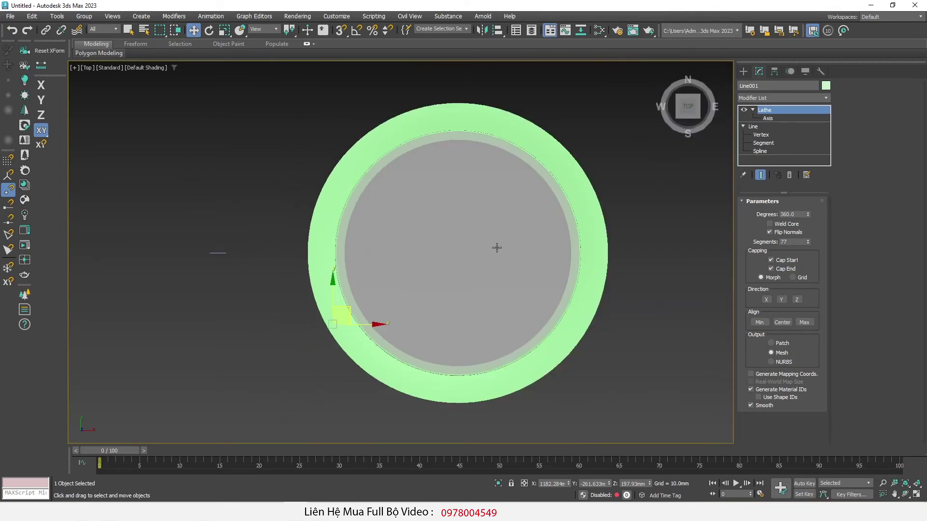
key("F3")
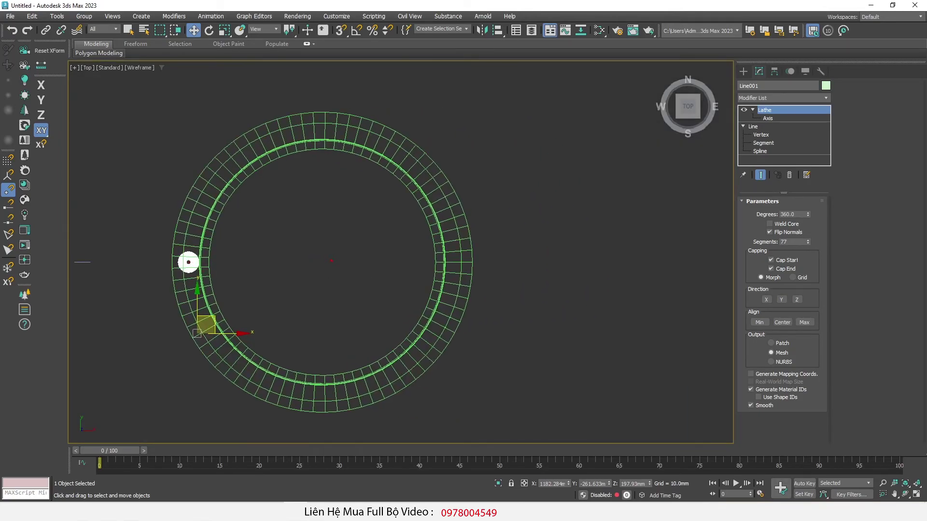
mouse_move(189, 262)
middle_mouse_down("alt")
mouse_move(341, 255)
mouse_move(384, 348)
middle_mouse_up("alt")
key("F3")
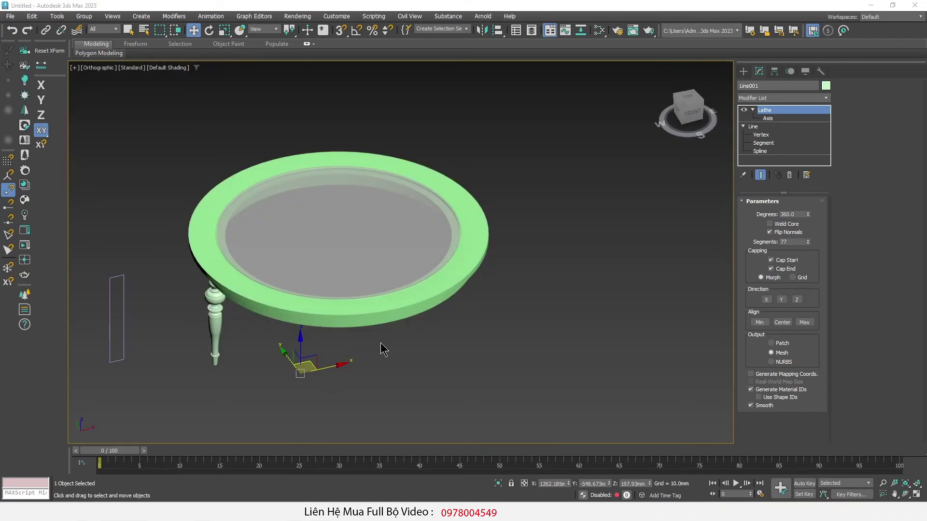
left_click_drag(314, 365, 321, 373)
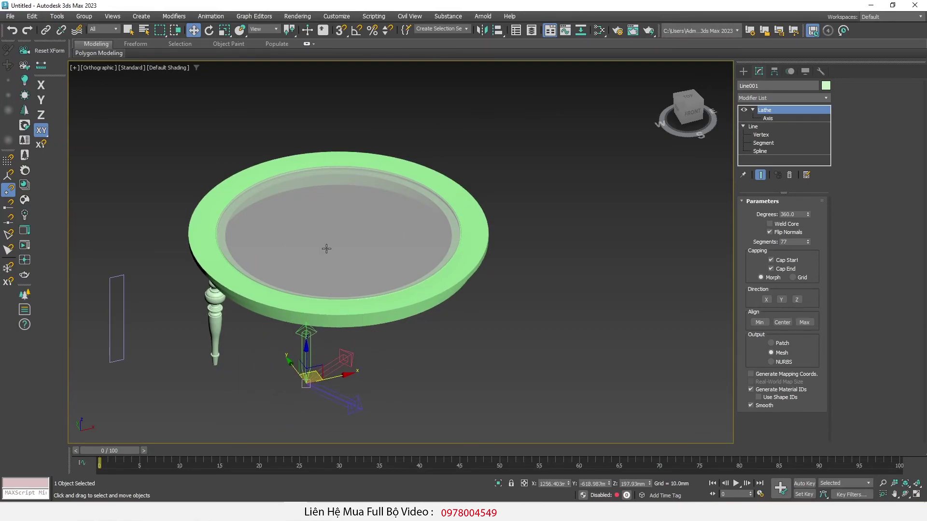
left_click(498, 30)
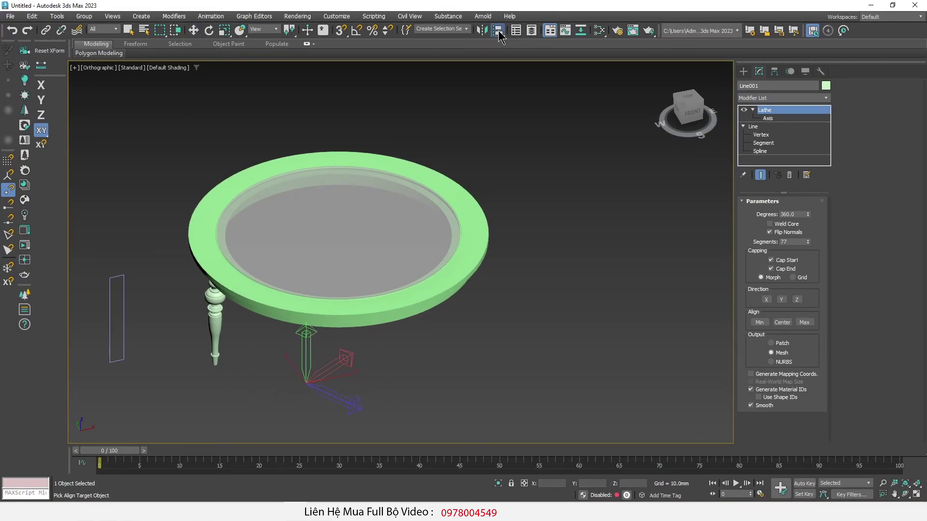
Step: Align the leg's pivot point to the glass tabletop's centre on X, Y and Z
left_click(337, 233)
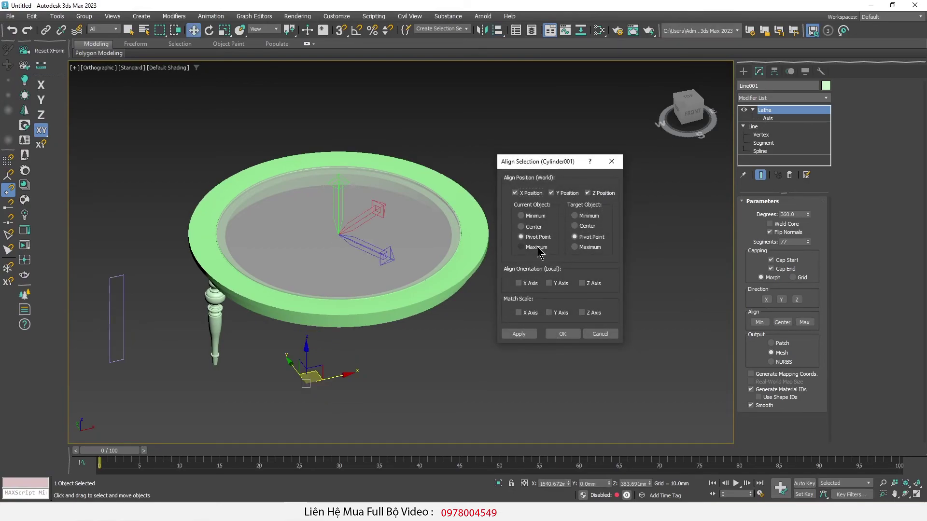
left_click(588, 227)
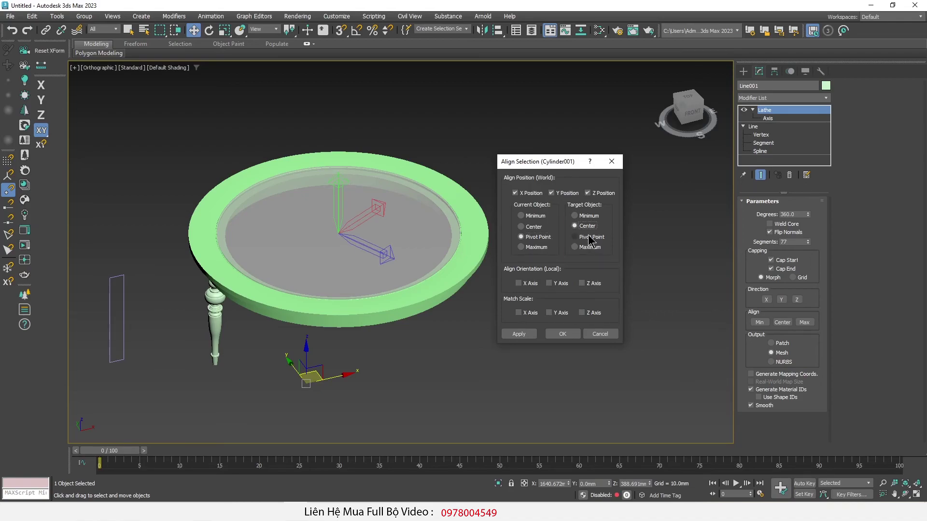
left_click(563, 334)
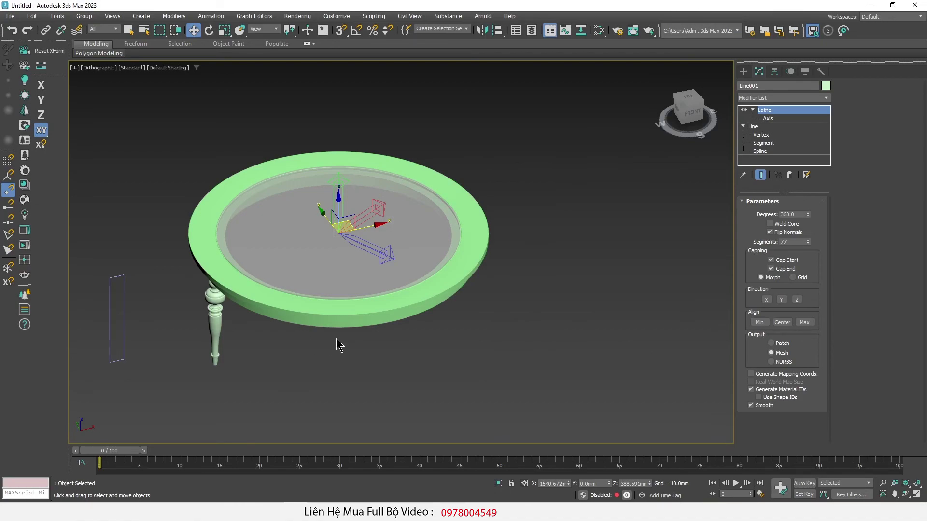
scroll(332, 353, "down", 3)
mouse_move(339, 359)
middle_mouse_down("alt")
mouse_move(350, 386)
mouse_move(329, 344)
middle_mouse_up("alt")
scroll(350, 386, "up", 2)
Step: Set the angle snap increment to 90 degrees for rotating around the vertical axis
key("e")
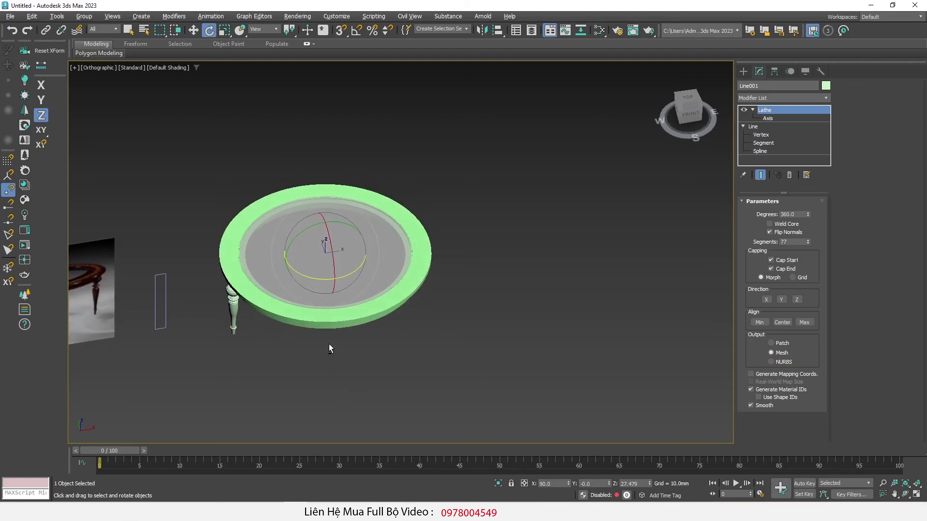
right_click(358, 33)
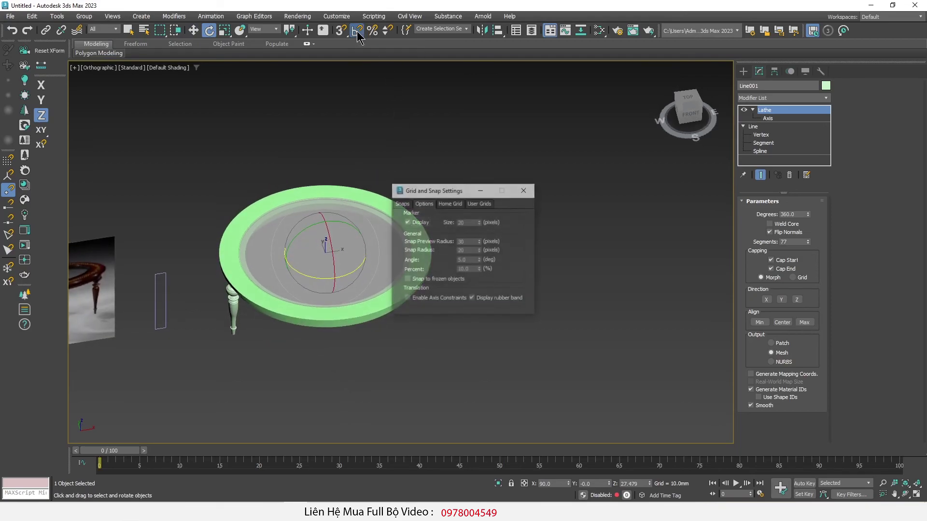
double_click(465, 260)
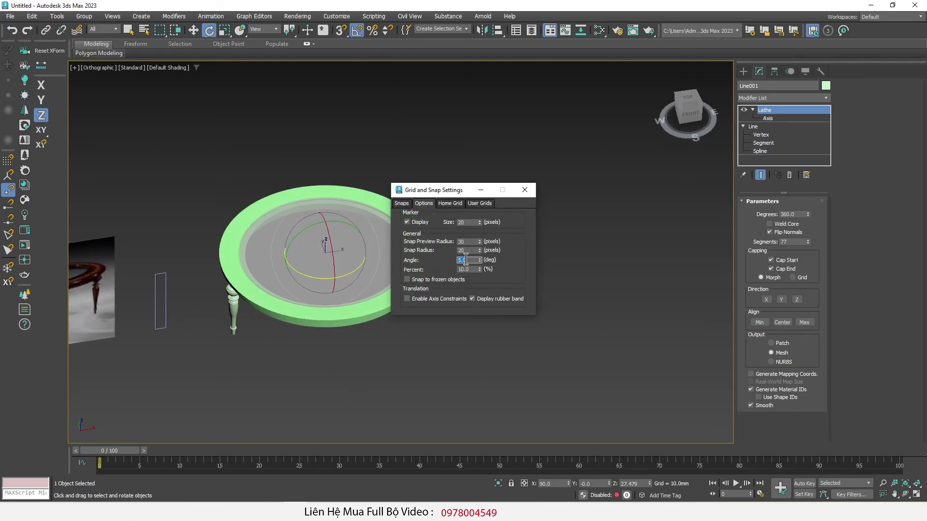
type("90")
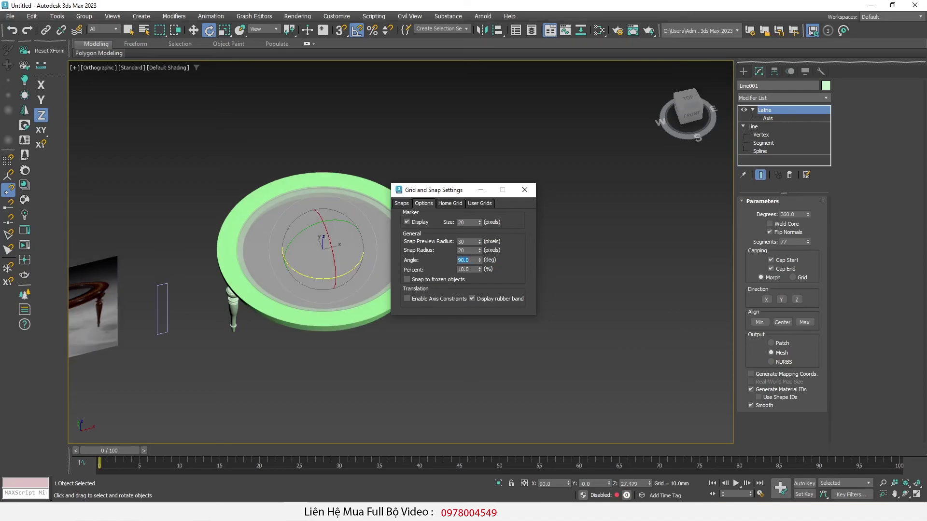
left_click(525, 189)
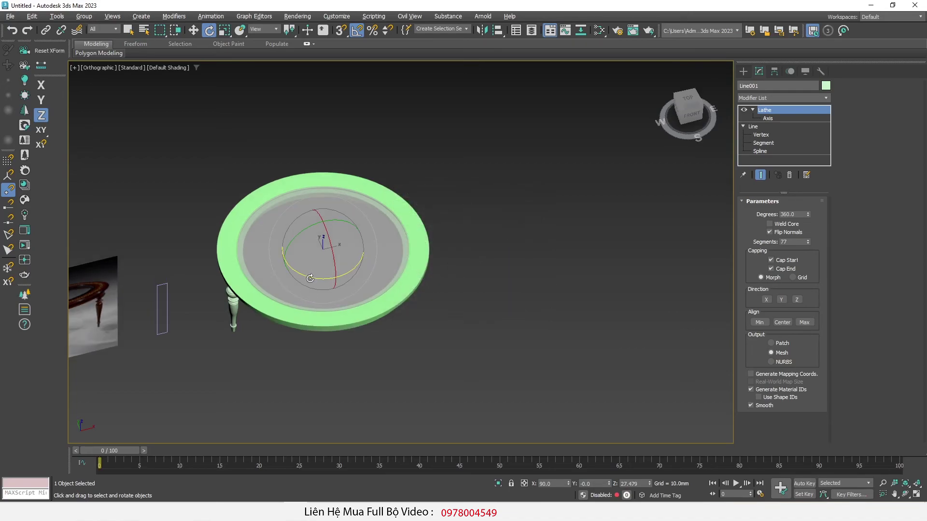
Step: Rotate-copy the turned leg 90° around the tabletop as 3 instanced copies
left_click_drag(310, 274, 313, 275, "shift")
left_click(414, 235)
left_click(489, 259)
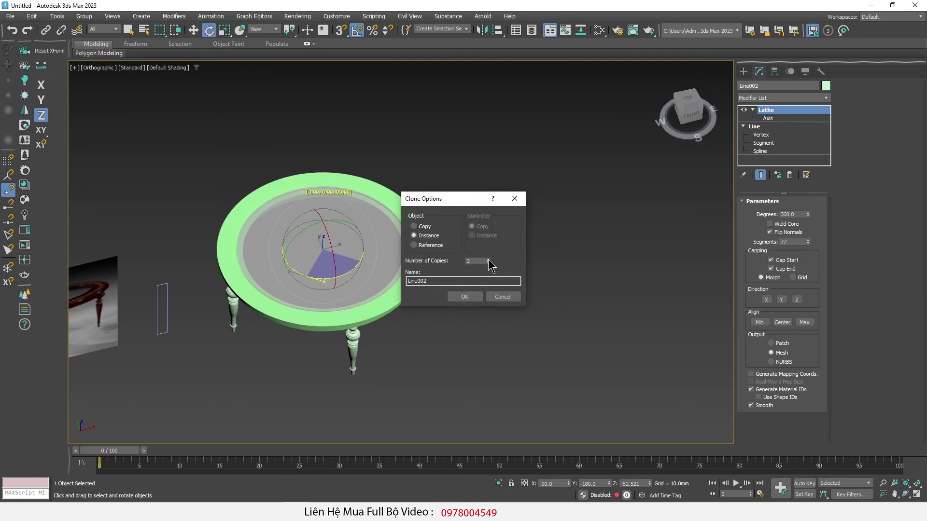
left_click(464, 297)
Step: Select all six table parts and orbit to view the four-legged table
mouse_move(442, 288)
middle_mouse_down("alt")
mouse_move(435, 261)
mouse_move(306, 275)
mouse_move(321, 265)
middle_mouse_up("alt")
key("w")
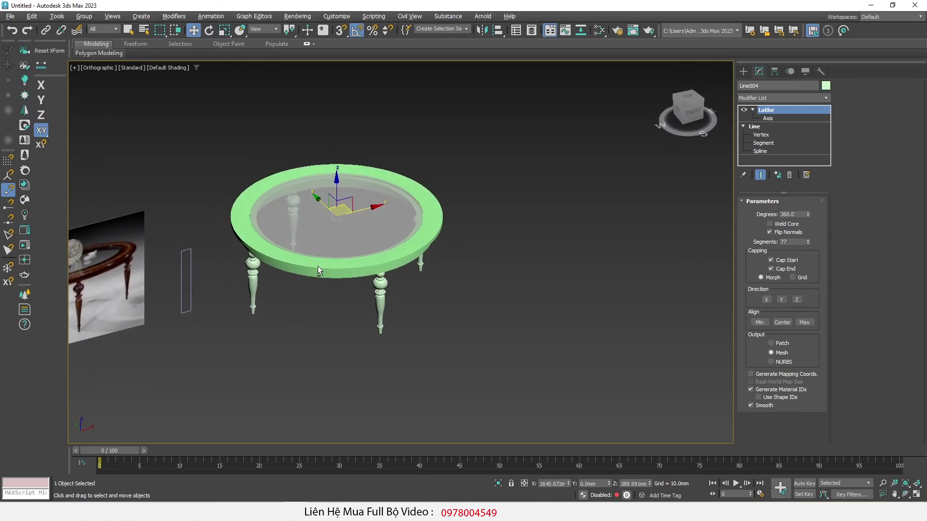
left_click_drag(218, 147, 606, 440)
mouse_move(451, 398)
middle_mouse_down("alt")
mouse_move(484, 397)
mouse_move(211, 285)
mouse_move(404, 261)
middle_mouse_up("alt")
scroll(483, 241, "up", 2)
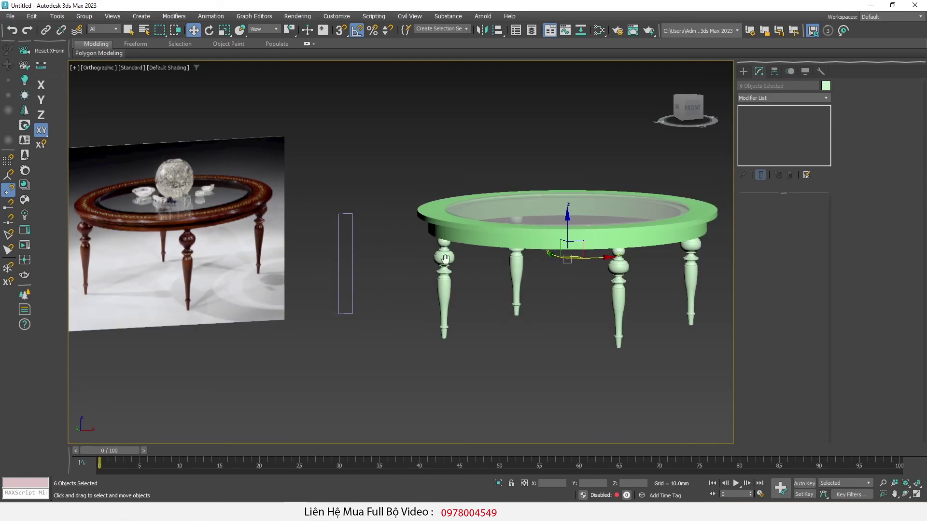
Step: Select the table rim with edged faces shown and zoom into it in Front view
scroll(574, 218, "up", 5)
key("F4")
left_click(416, 247)
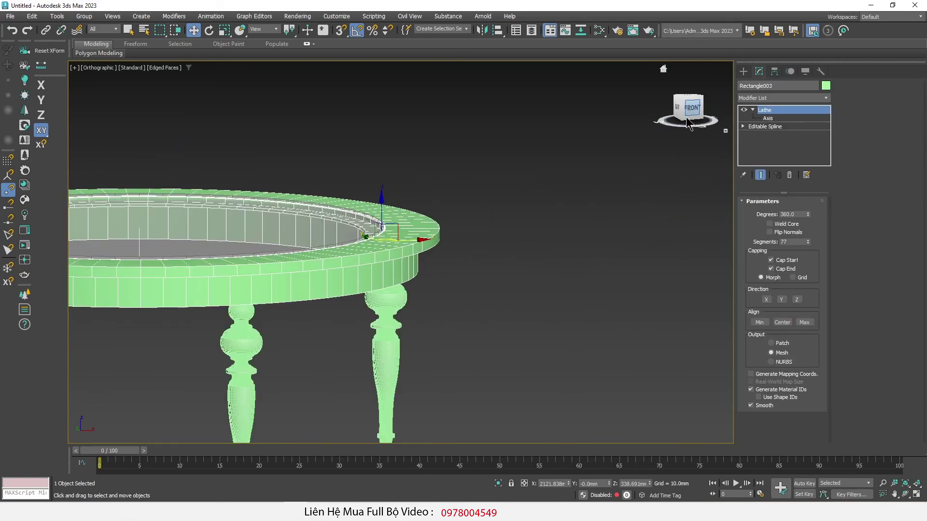
left_click(690, 107)
scroll(567, 251, "up", 4)
scroll(458, 258, "up", 4)
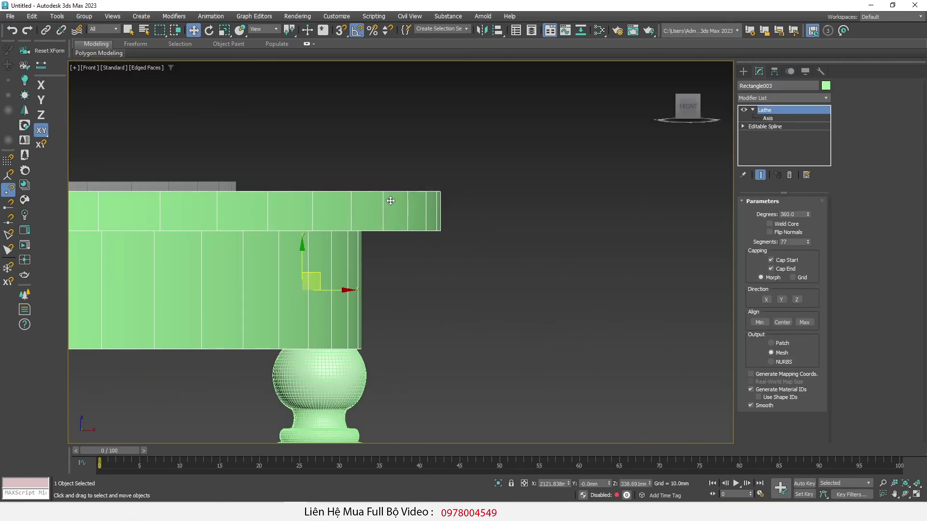
scroll(391, 200, "up", 2)
Step: Select the rim profile's outer top corner vertex and set it to Corner
left_click(743, 127)
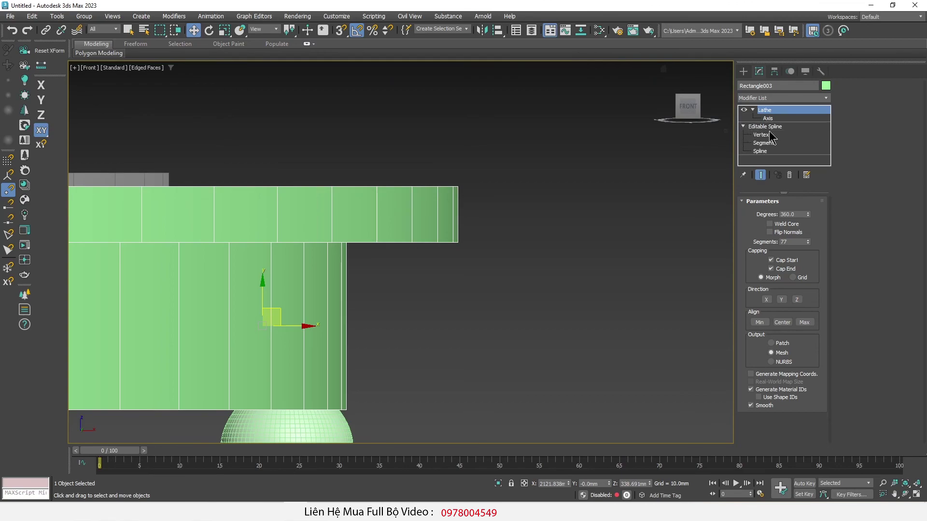
left_click(768, 134)
left_click(760, 175)
left_click(458, 186)
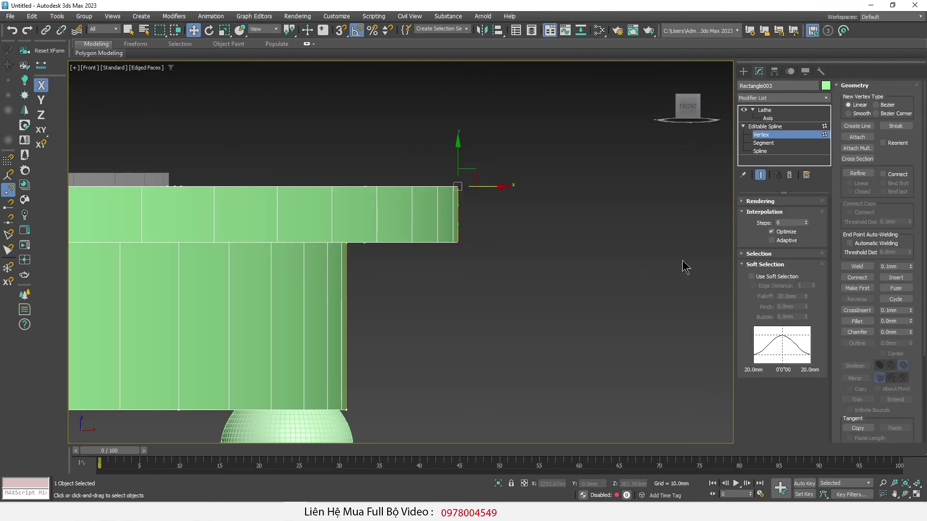
right_click(539, 277)
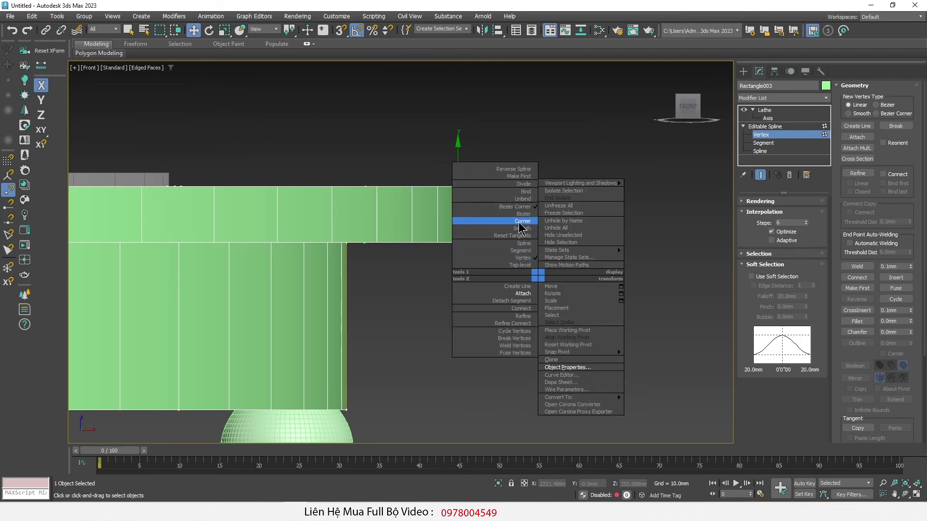
left_click(522, 221)
Step: Fillet the rim's outer top corner slightly, leave vertex level, and select the glass top
left_click(858, 322)
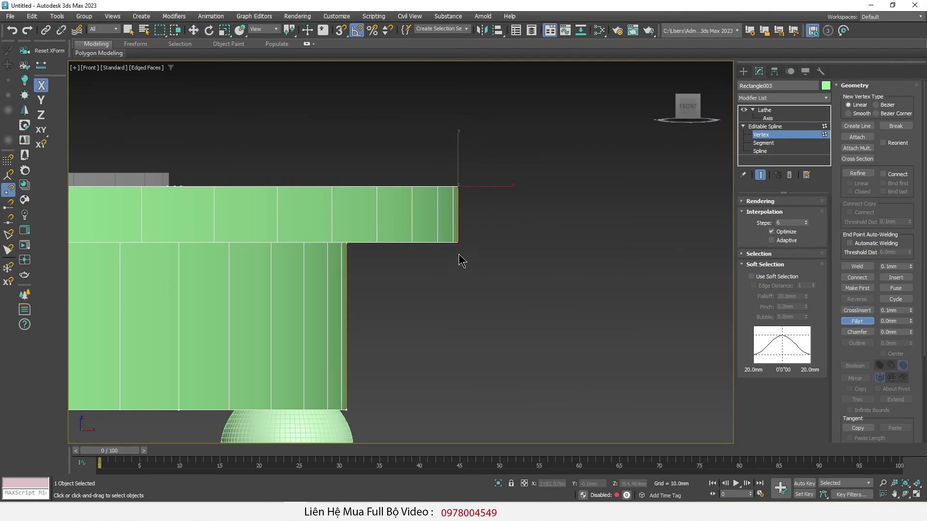
left_click_drag(460, 244, 470, 232)
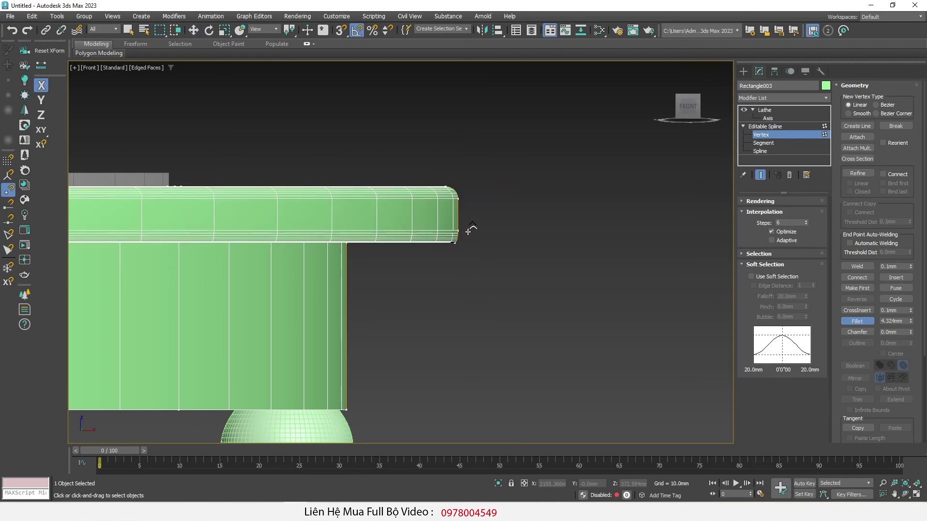
right_click(531, 230)
scroll(521, 232, "down", 5)
scroll(497, 237, "down", 4)
scroll(435, 220, "up", 8)
key("1")
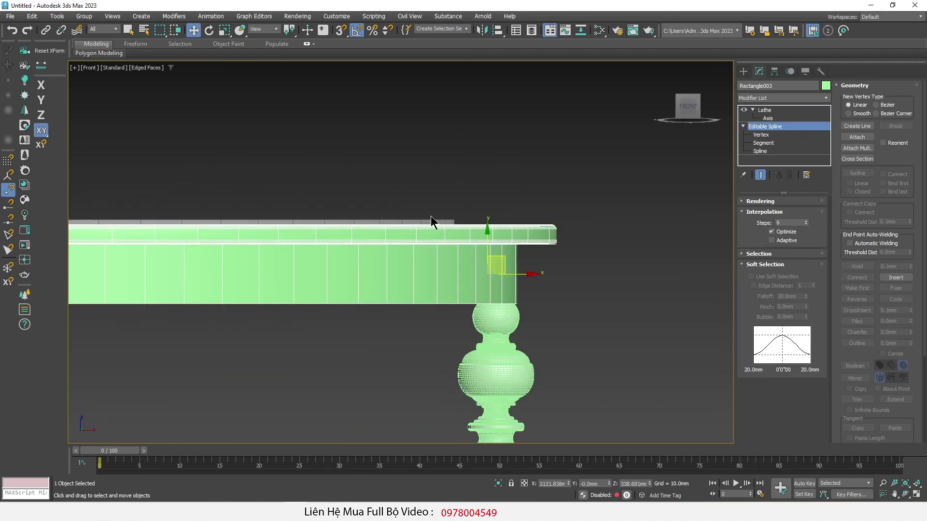
left_click(426, 222)
Step: Give the rim and four legs a red object colour and hide edged faces
scroll(289, 244, "down", 5)
mouse_move(380, 248)
middle_mouse_down("alt")
mouse_move(333, 218)
mouse_move(367, 241)
middle_mouse_up("alt")
left_click(463, 227)
left_click_drag(472, 295, 208, 338, "ctrl")
mouse_move(317, 341)
middle_mouse_down("alt")
mouse_move(287, 322)
mouse_move(309, 289)
middle_mouse_up("alt")
left_click(826, 86)
left_click(506, 227)
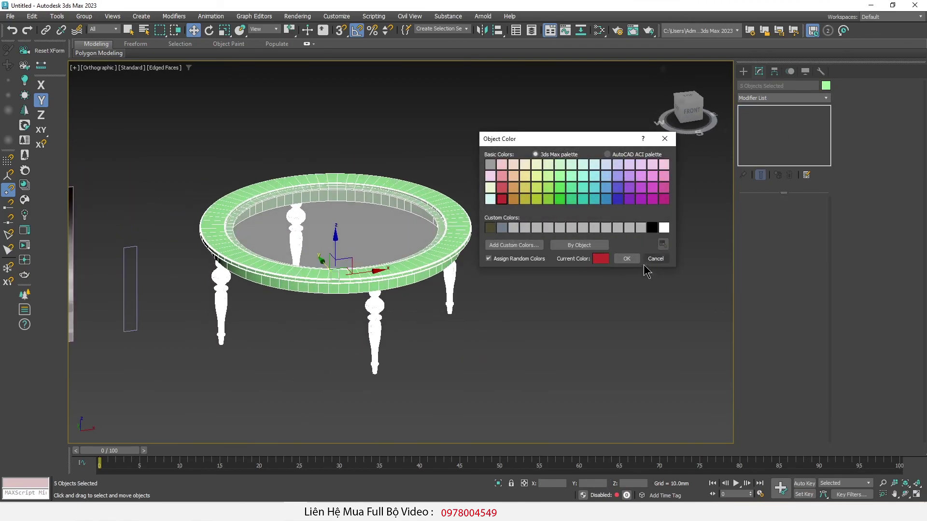
left_click(627, 258)
key("F4")
Step: Delete the thin upright placeholder rectangle beside the table
middle_click_drag(401, 241, 352, 295, "alt")
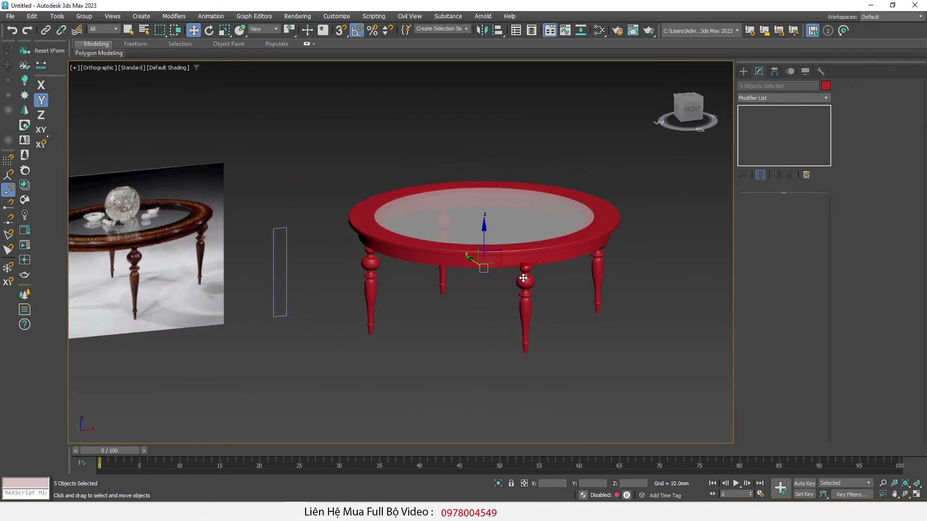
middle_click_drag(345, 281, 384, 267)
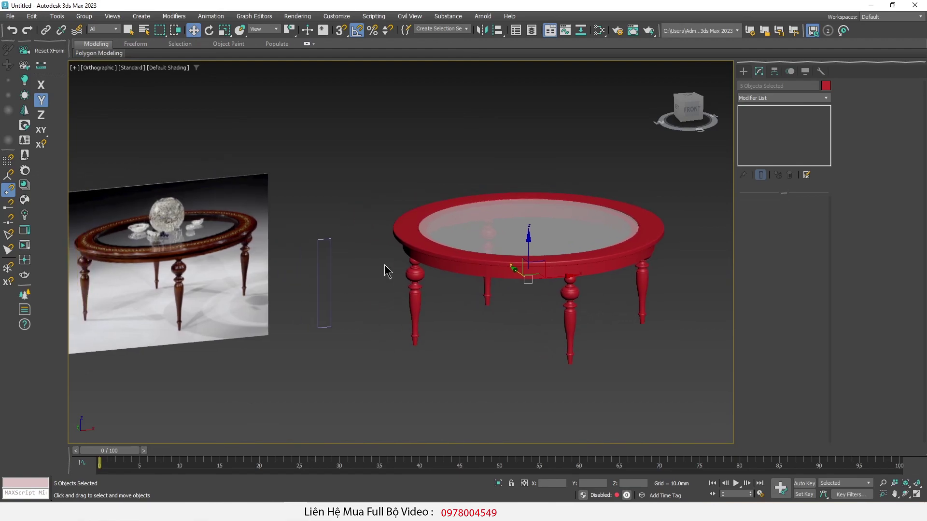
left_click(318, 308)
key("Delete")
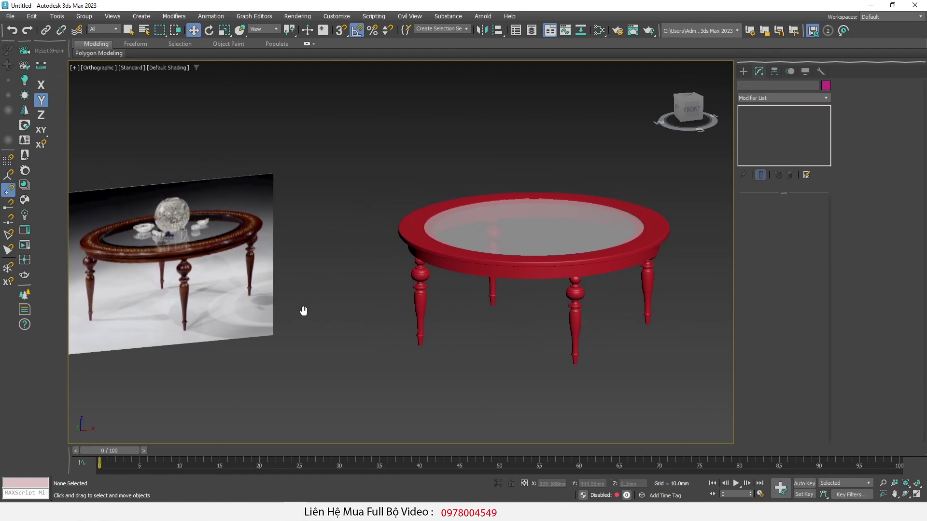